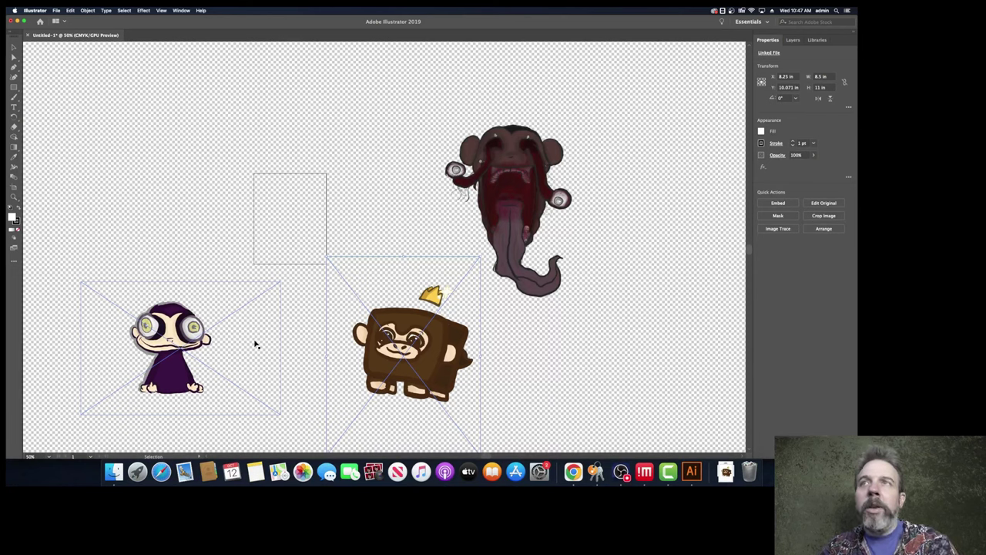
- Arrange the three monkey images in a column left of the artboard, with the purple one above the brown cube-shaped one and the long-tongued one below
drag(469, 215, 486, 202)
shift+click(463, 297)
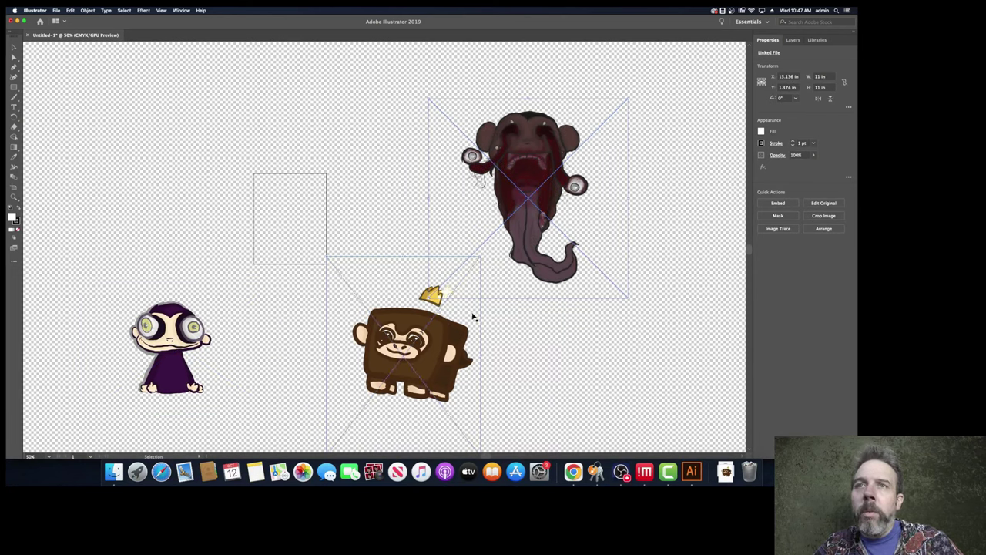
shift+click(445, 305)
shift+click(194, 344)
drag(183, 343, 147, 132)
drag(348, 357, 144, 324)
drag(540, 199, 293, 409)
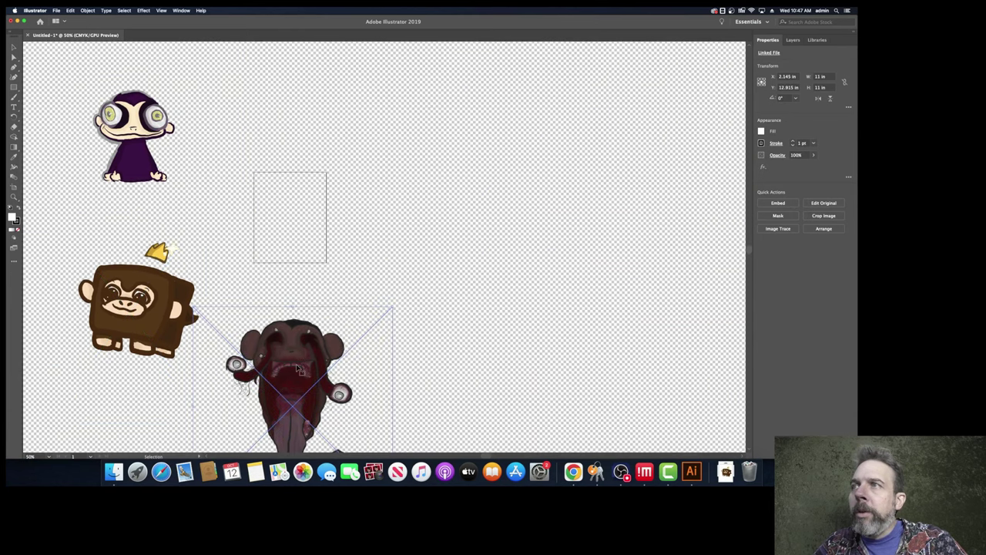
scroll(293, 409, down, 5)
drag(299, 257, 131, 322)
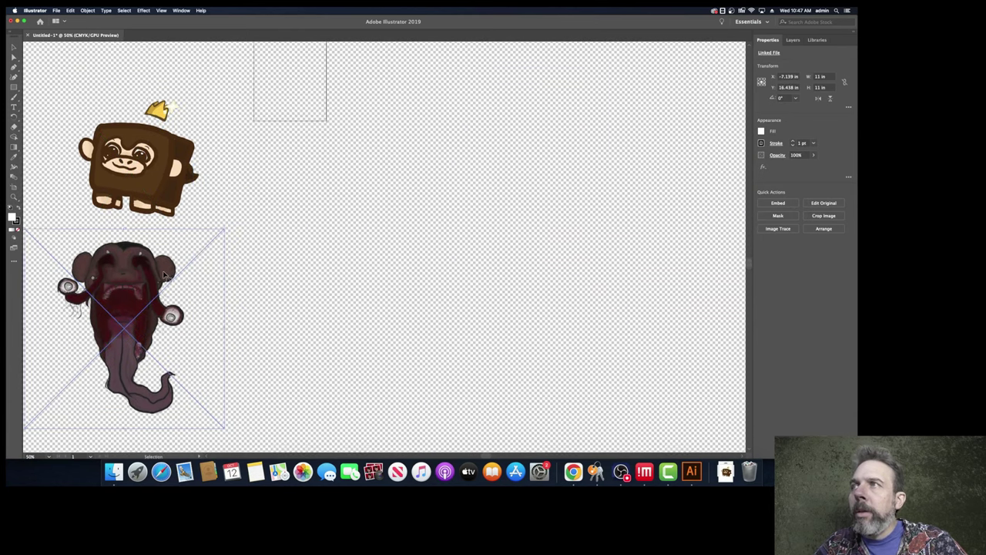
scroll(163, 280, up, 5)
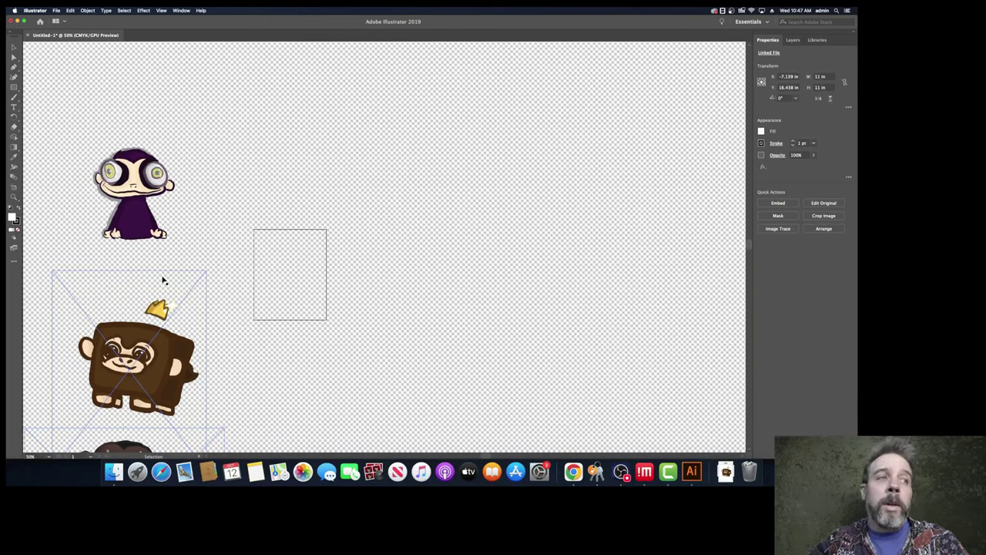
- Duplicate each of the three monkey images to form a second column to the right of the artboard
click(103, 254)
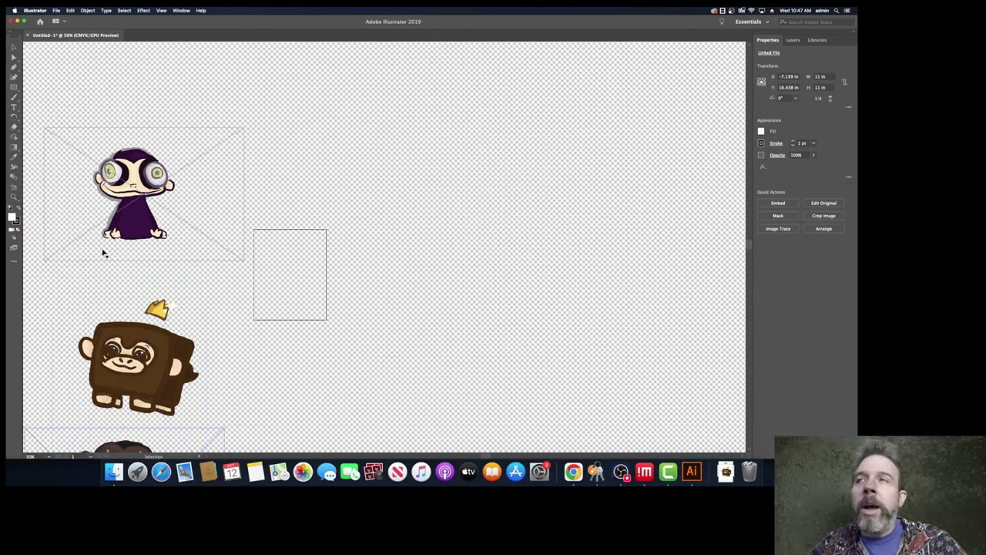
click(145, 189)
drag(146, 188, 483, 197)
click(142, 381)
drag(142, 380, 500, 378)
scroll(353, 398, down, 5)
click(188, 370)
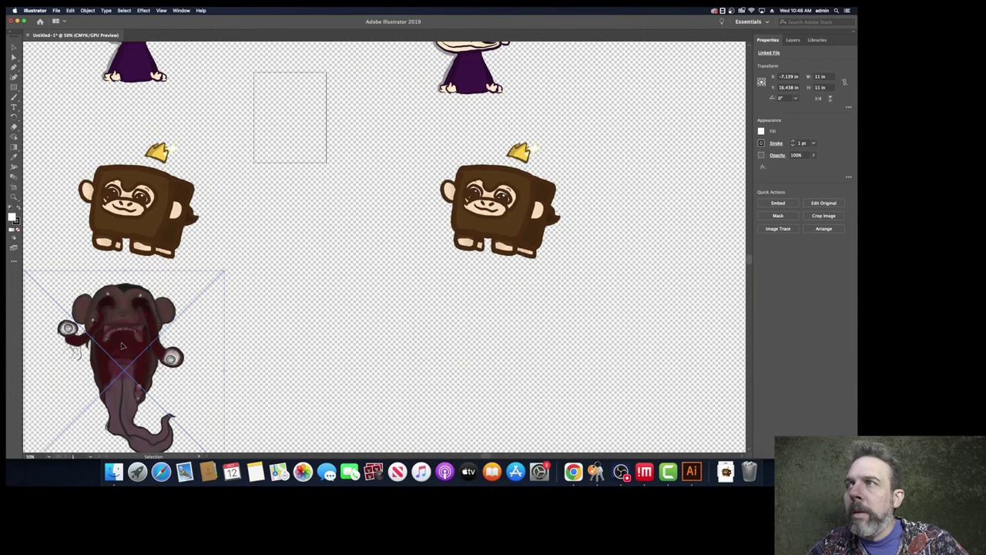
drag(122, 345, 494, 360)
click(481, 255)
- Apply an Image Trace with the default preset to the purple monkey's copy
scroll(478, 263, up, 4)
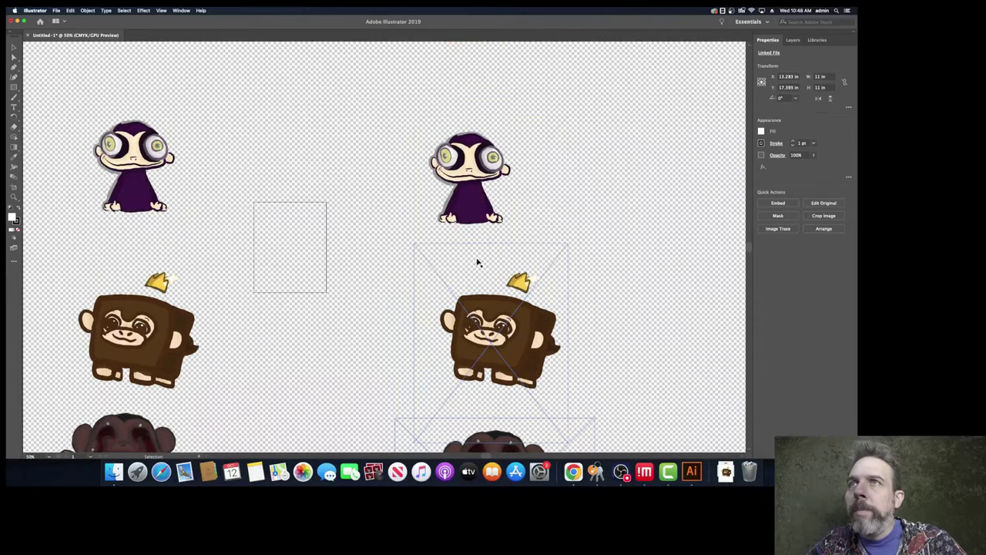
click(485, 197)
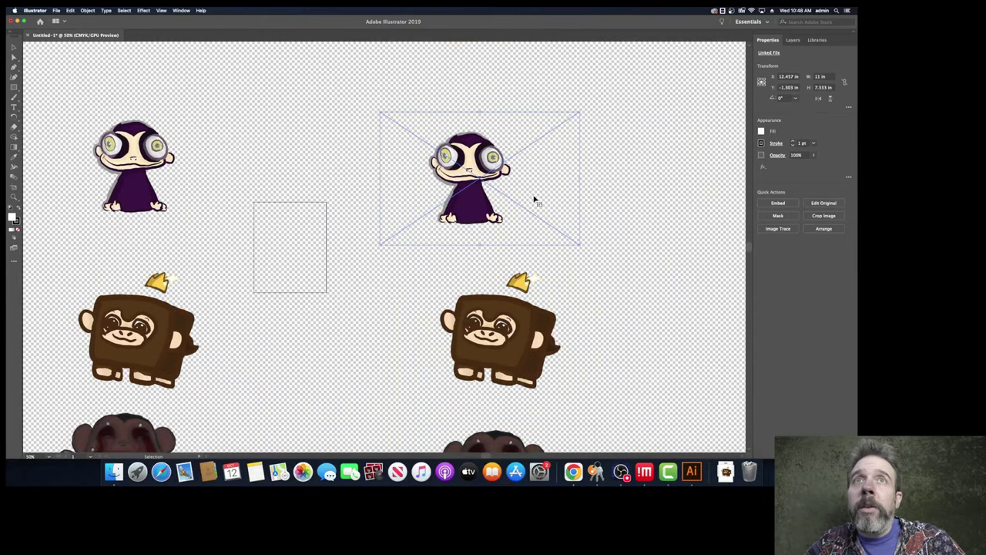
click(777, 229)
click(774, 245)
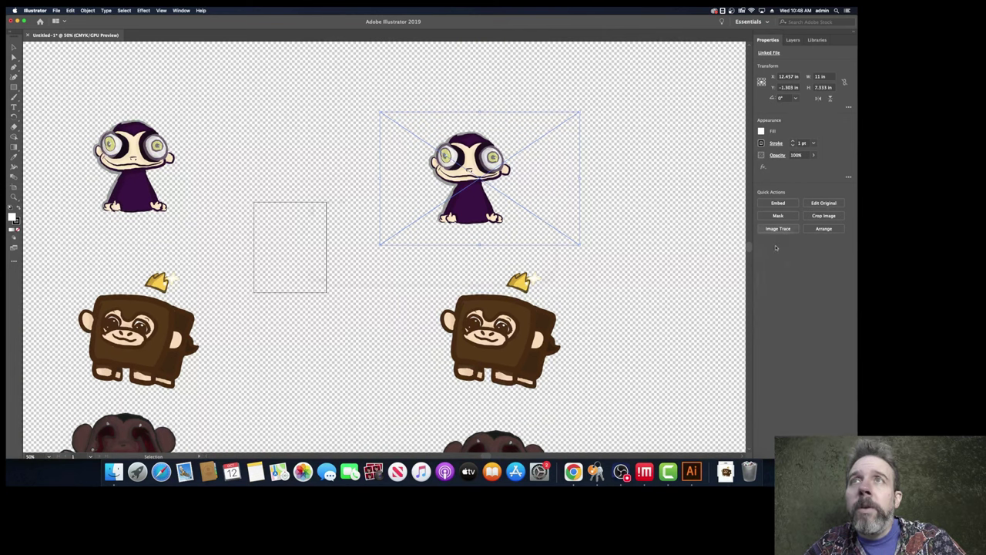
click(510, 256)
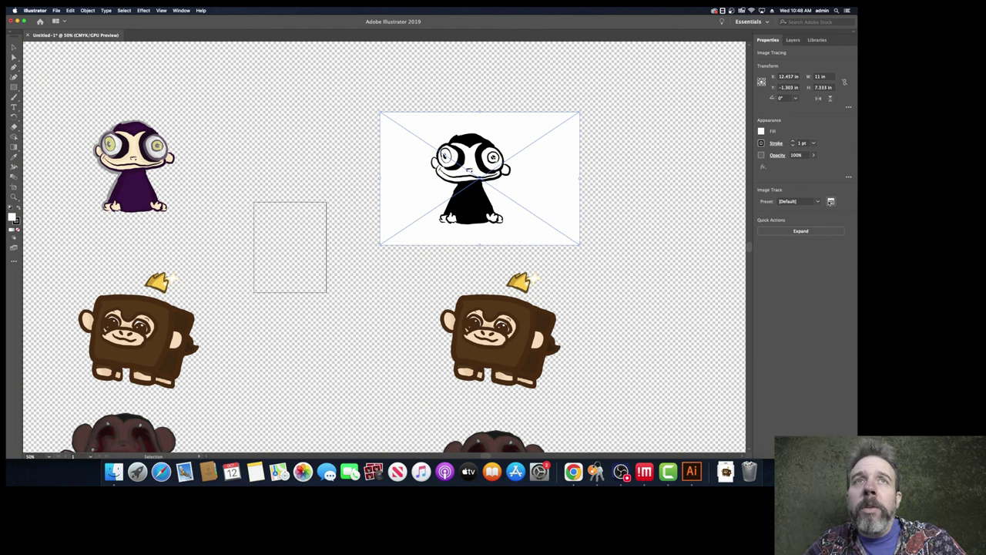
- Set the purple monkey tracing's threshold to 230 and make it ignore white
click(831, 201)
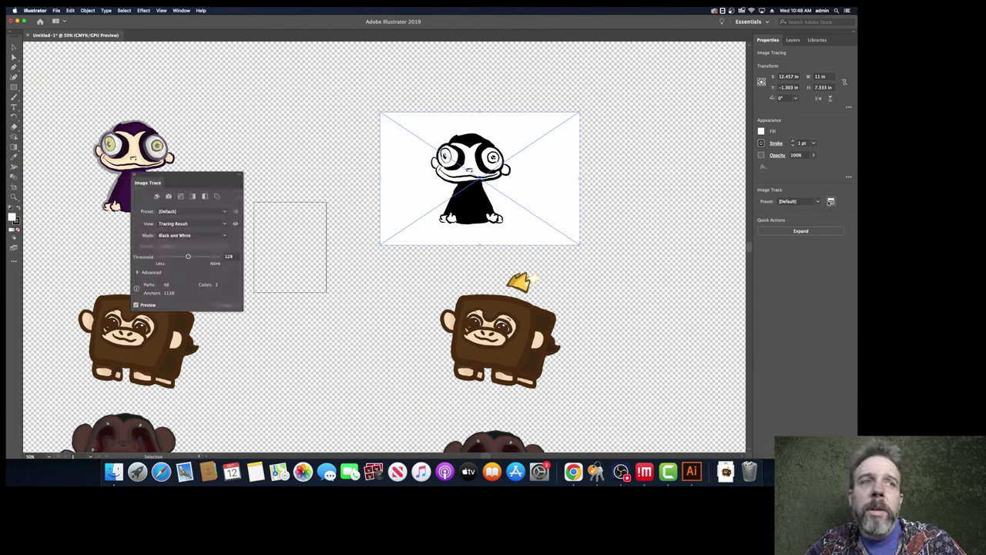
click(232, 166)
drag(222, 178, 351, 168)
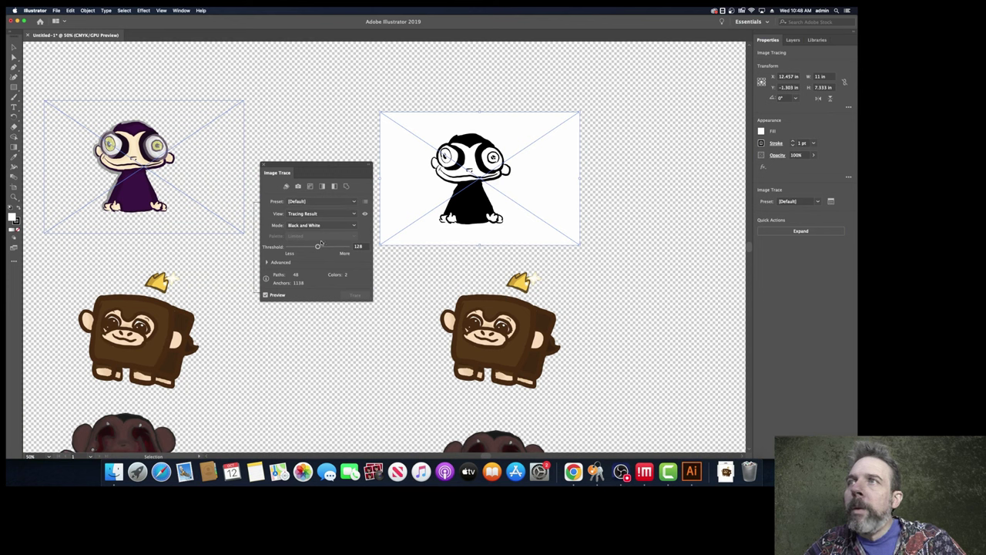
drag(317, 246, 340, 247)
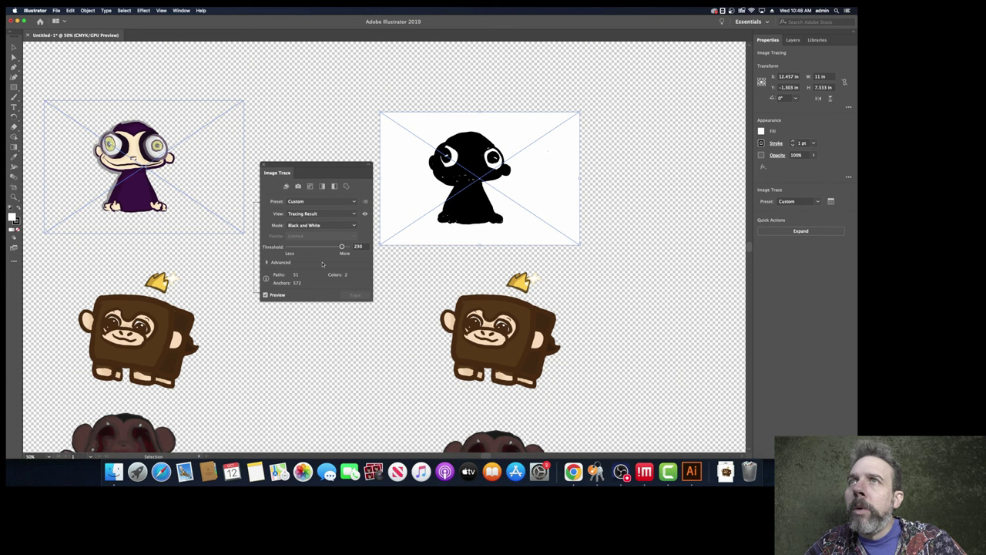
click(267, 261)
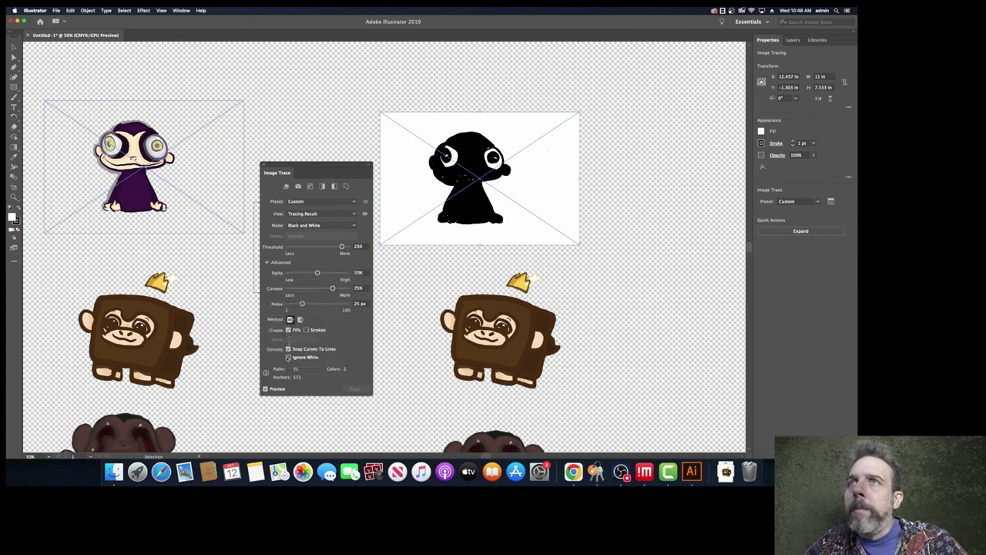
click(288, 356)
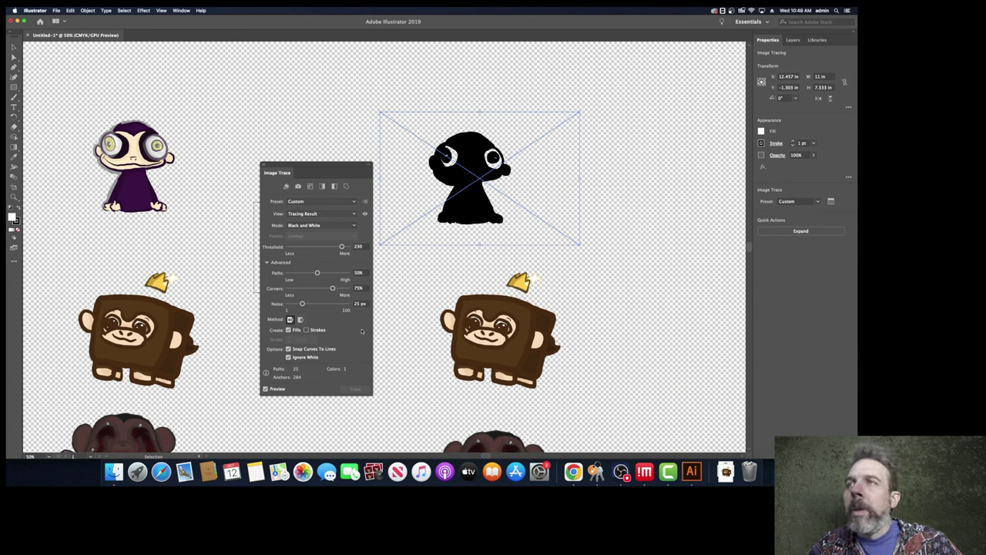
- Expand the purple monkey tracing into paths, move it closer to the artboard and ungroup it
click(784, 232)
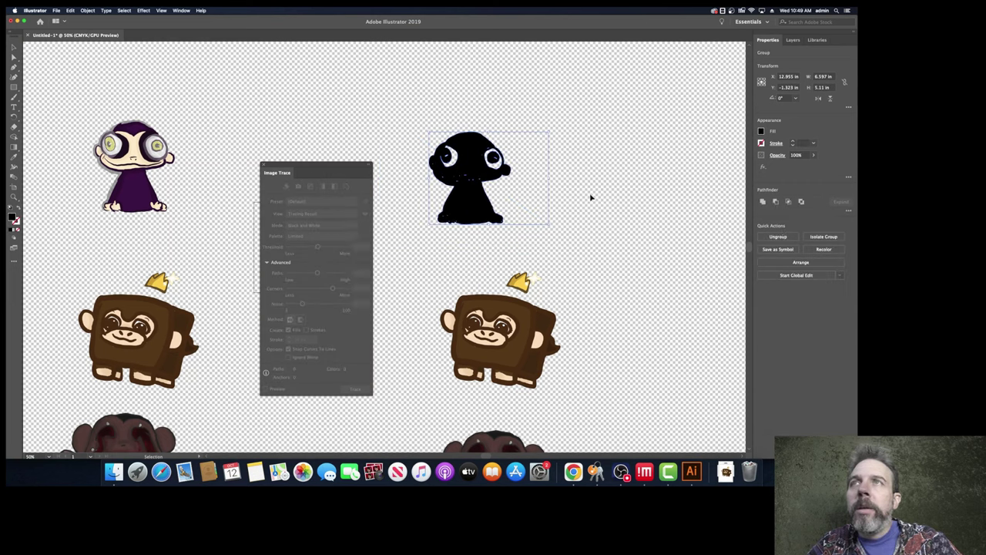
mouse_move(267, 165)
mouse_down()
mouse_move(591, 152)
mouse_move(627, 115)
mouse_up()
drag(468, 172, 407, 196)
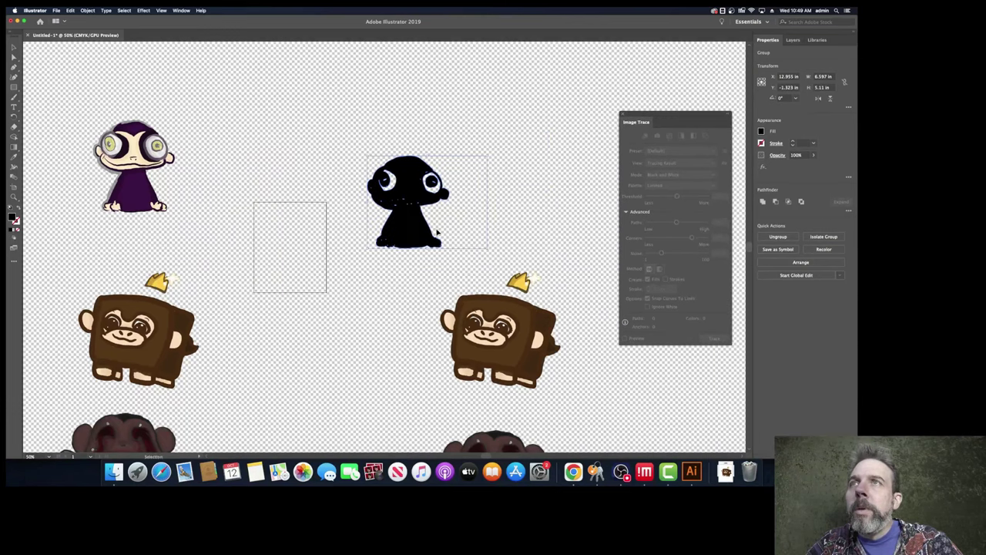
click(776, 238)
click(447, 187)
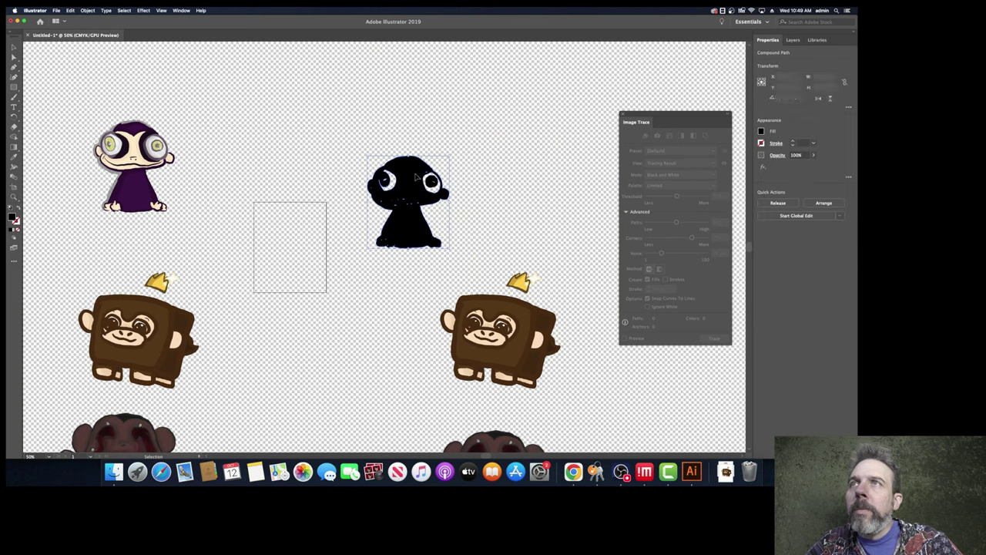
- Show the artwork in outline view and delete the left eye and mouth paths inside the traced monkey silhouette
click(13, 57)
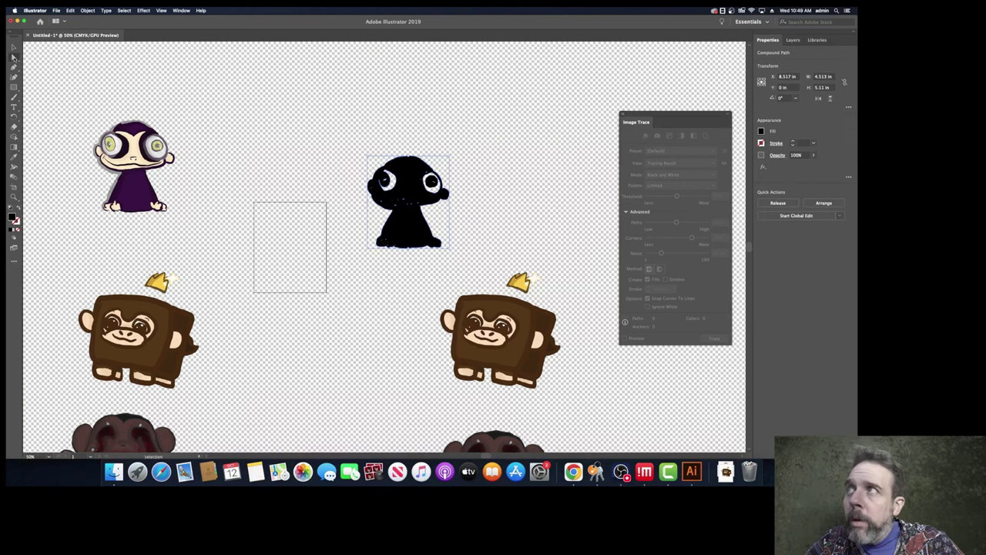
click(52, 69)
scroll(447, 159, down, 2)
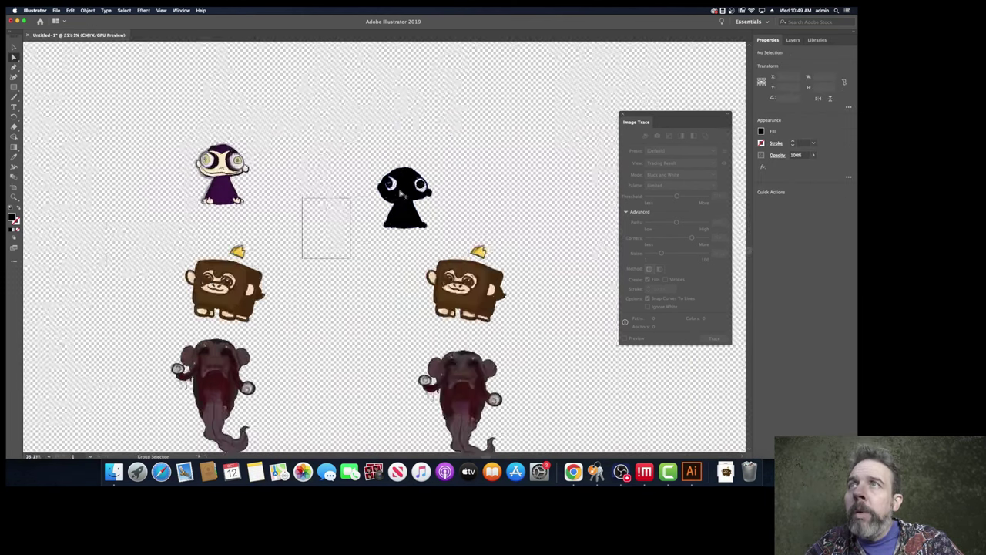
scroll(431, 178, up, 5)
click(161, 11)
click(176, 25)
scroll(400, 196, up, 3)
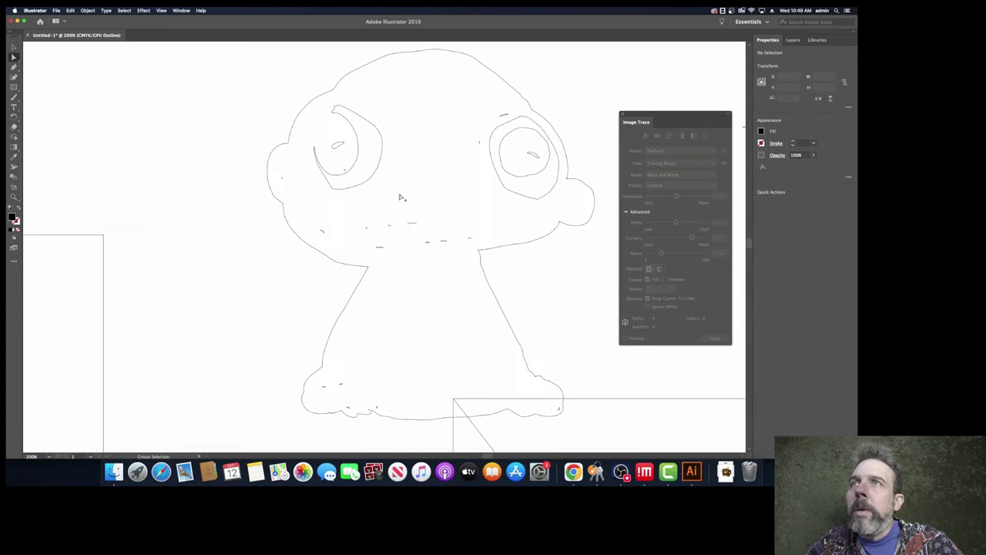
drag(304, 206, 303, 206)
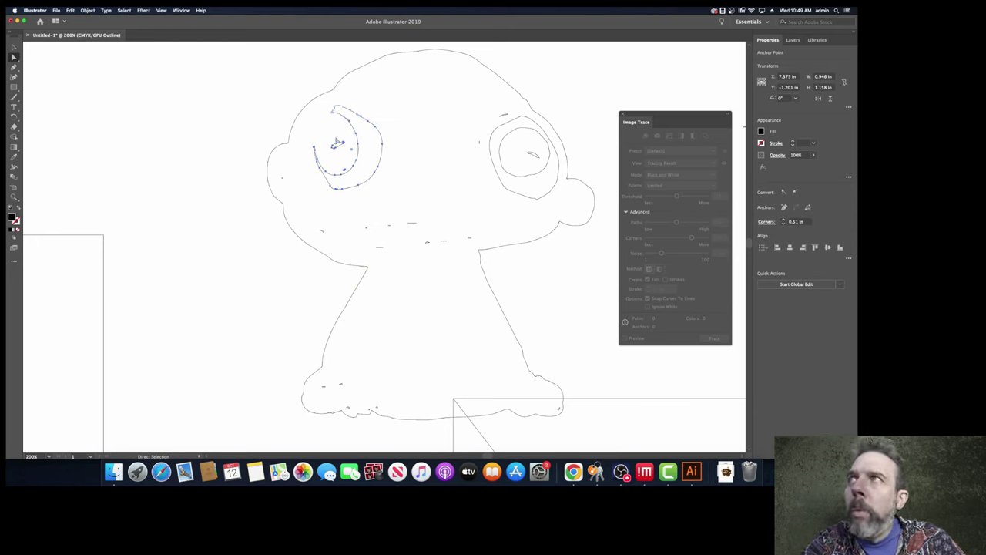
key(Delete)
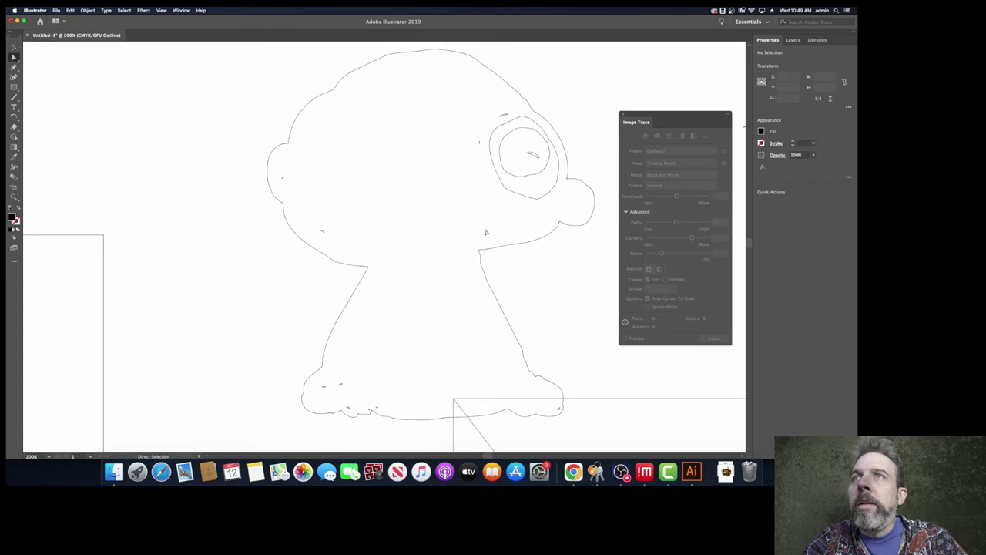
- Delete the right eye rings and the remaining small stray paths inside the silhouette's head
click(507, 135)
key(Delete)
click(503, 115)
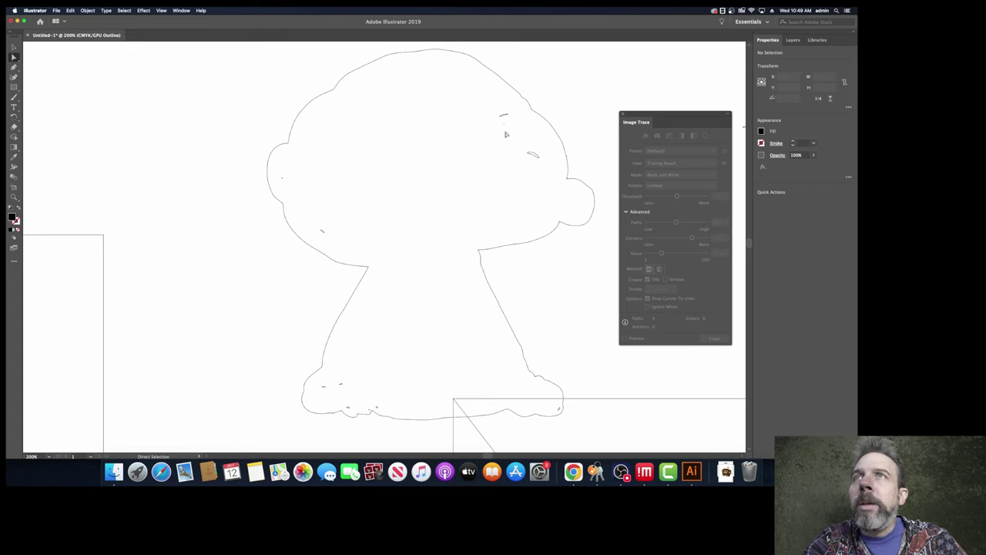
key(Delete)
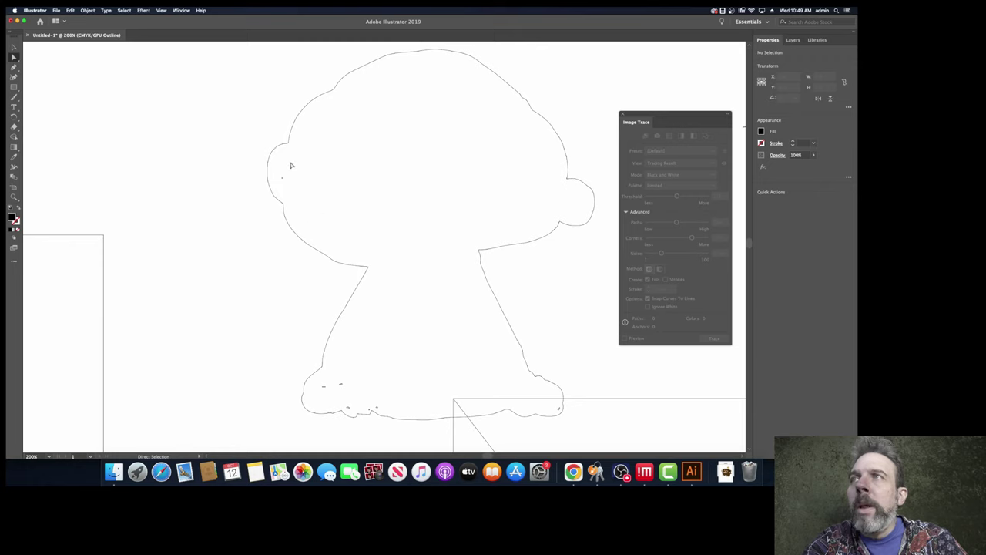
click(281, 186)
key(Delete)
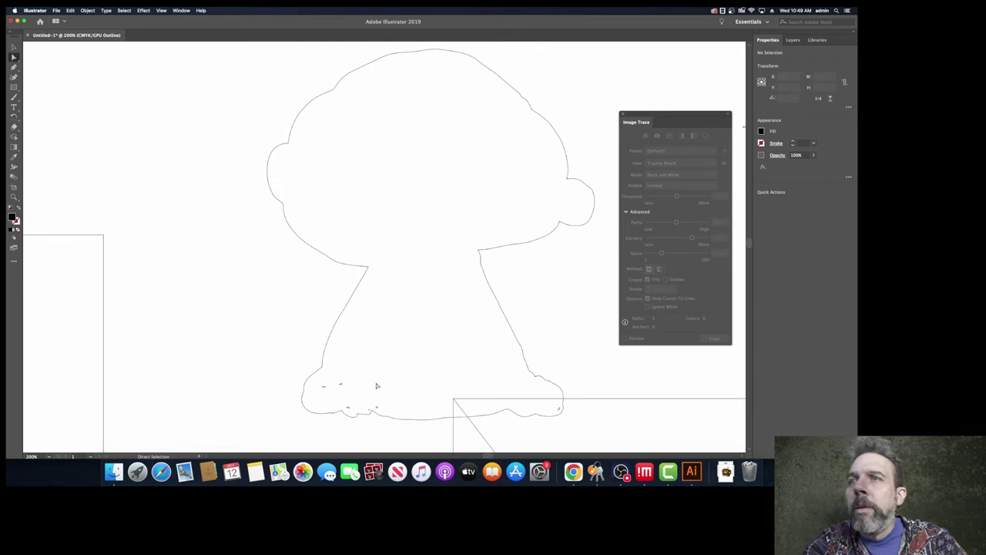
- Delete the small stray paths around the silhouette's feet so that only the outer contour is left
click(376, 409)
key(Delete)
click(339, 386)
key(Delete)
click(348, 411)
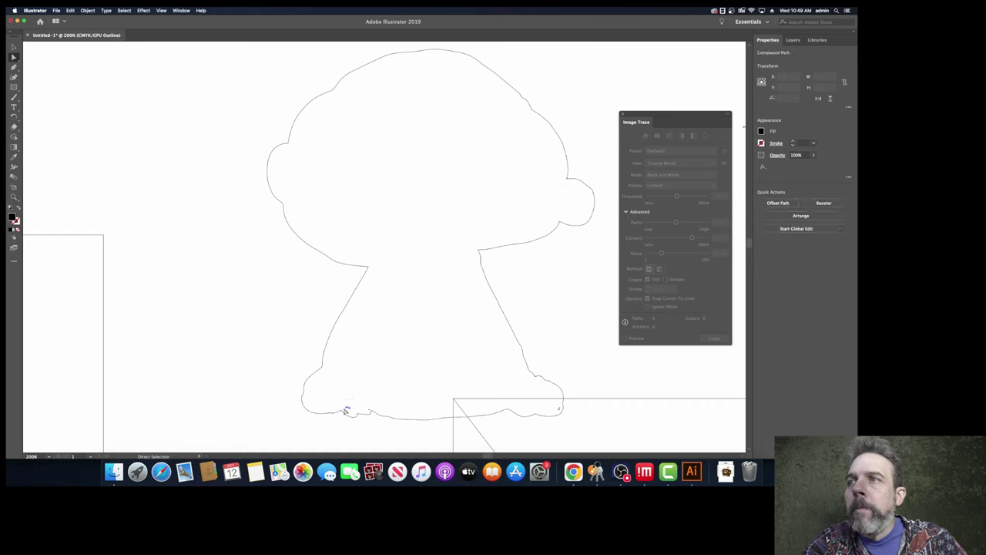
key(Delete)
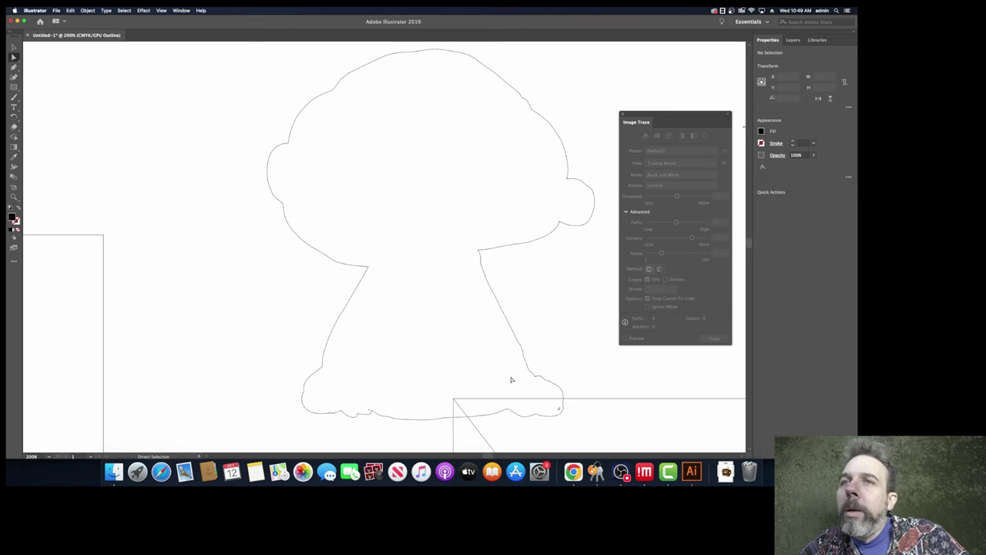
click(560, 409)
click(548, 406)
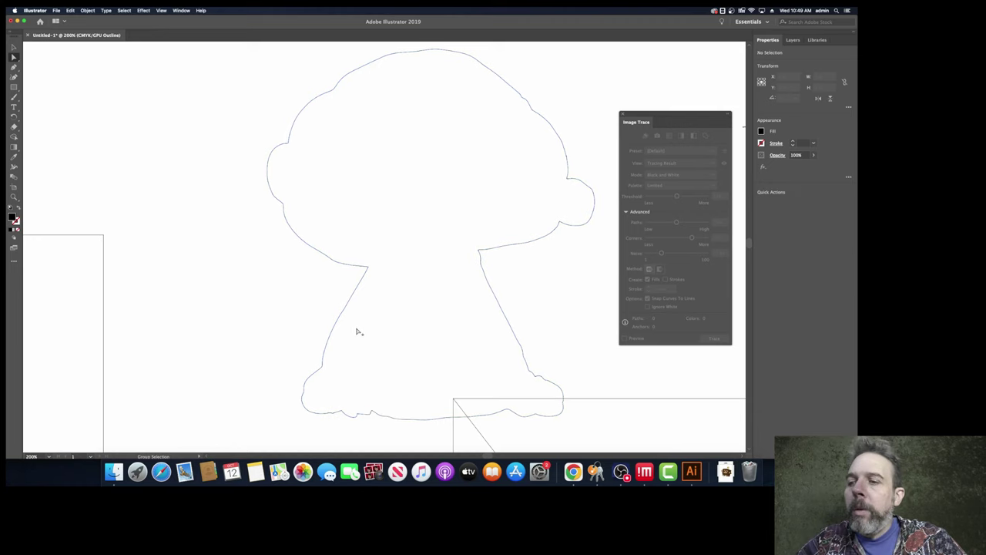
- Return the document from outline view to the normal preview
scroll(356, 332, down, 5)
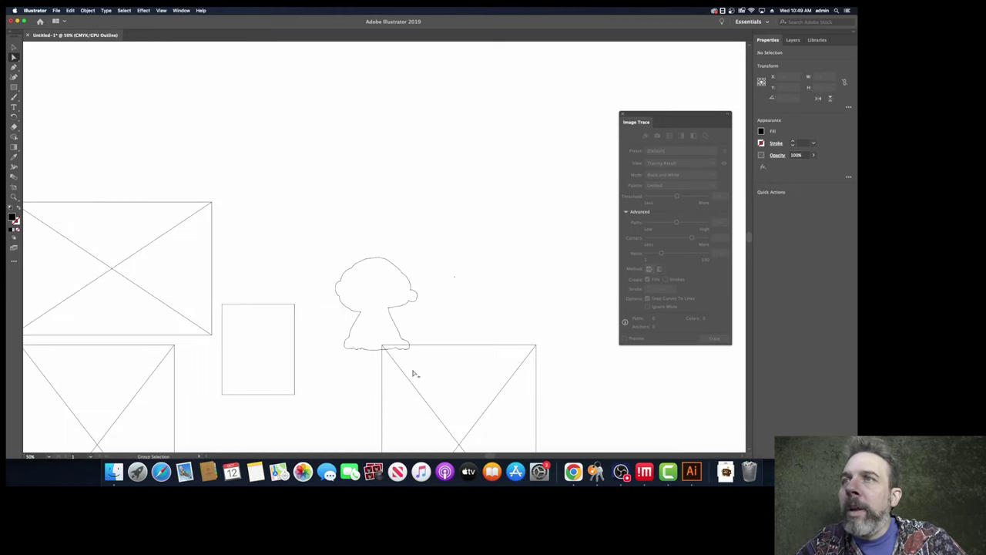
click(161, 10)
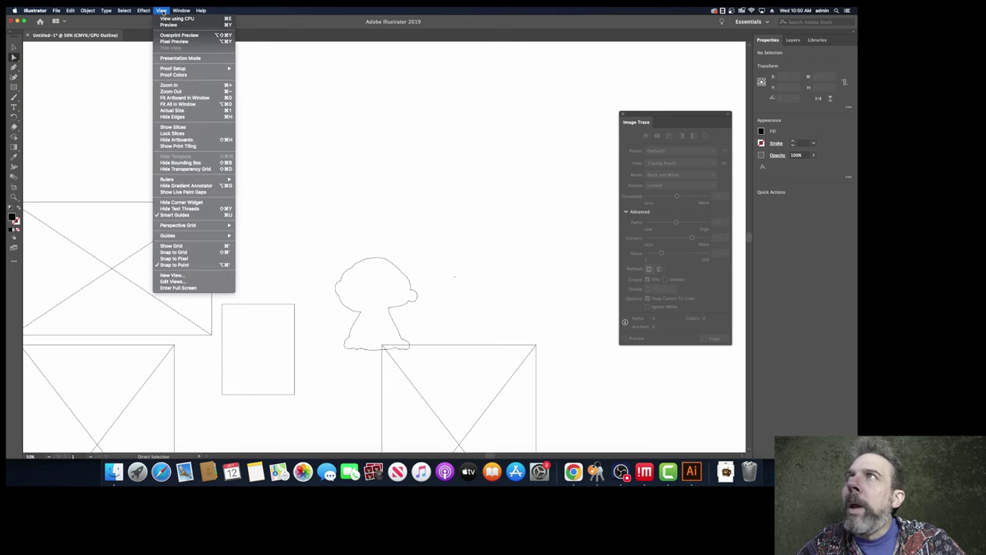
click(162, 24)
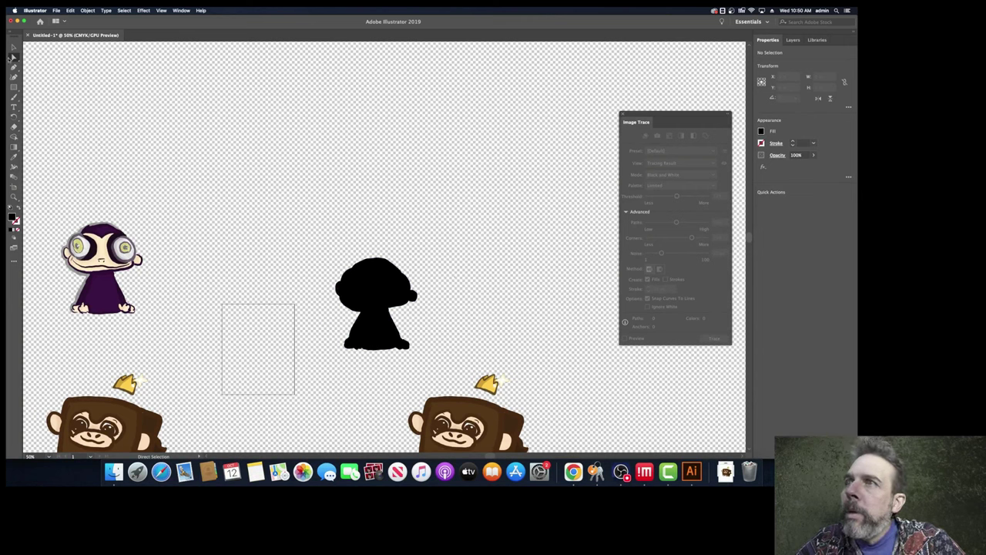
- Move the black silhouette up beside the purple monkey and swap its fill and stroke to get an unfilled 1 pt outline
click(13, 47)
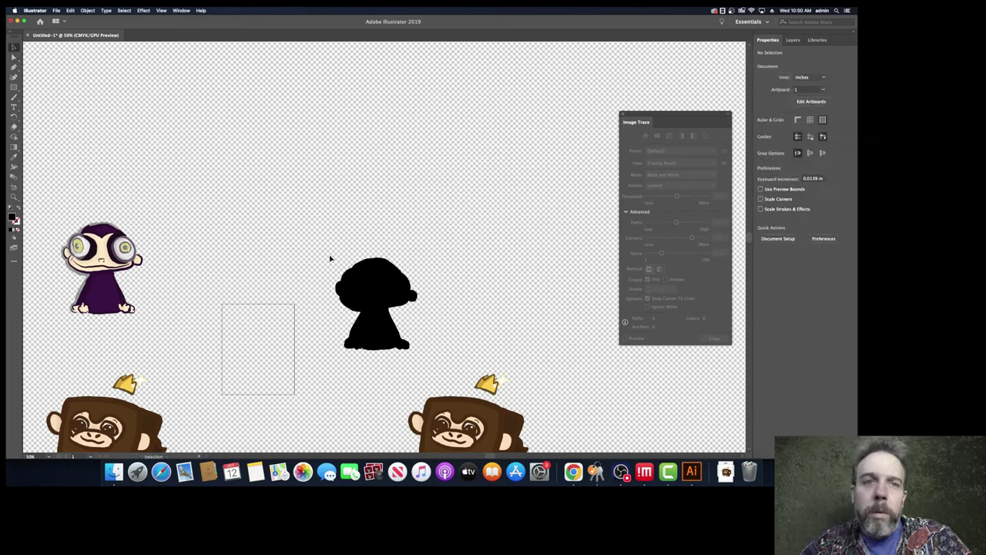
drag(369, 283, 338, 215)
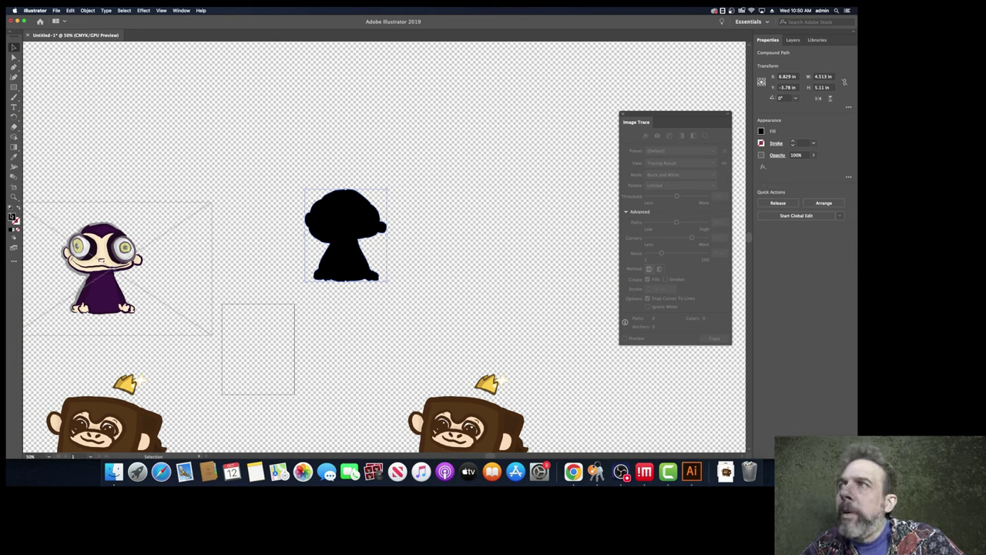
click(17, 209)
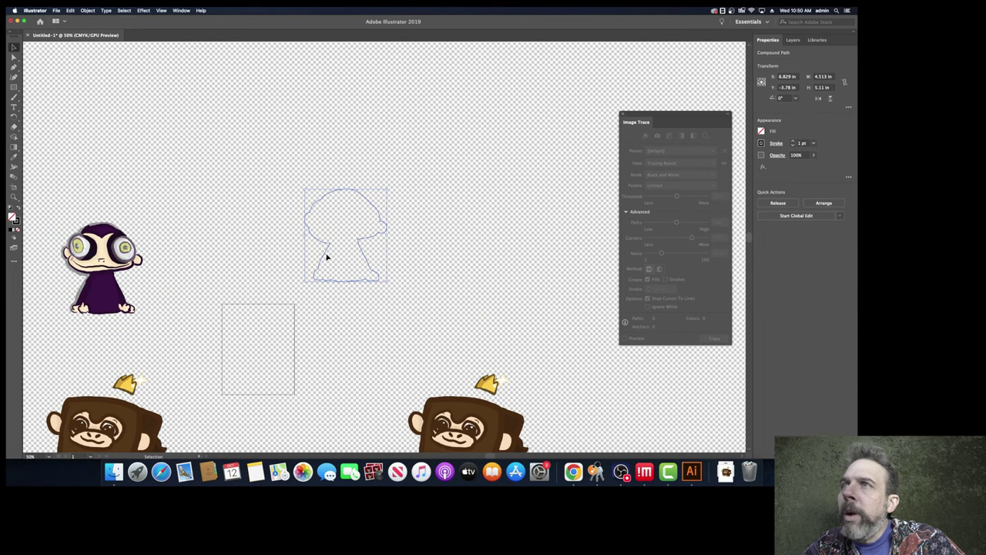
- Move the unfilled silhouette outline directly beside the purple monkey drawing
click(362, 254)
click(361, 251)
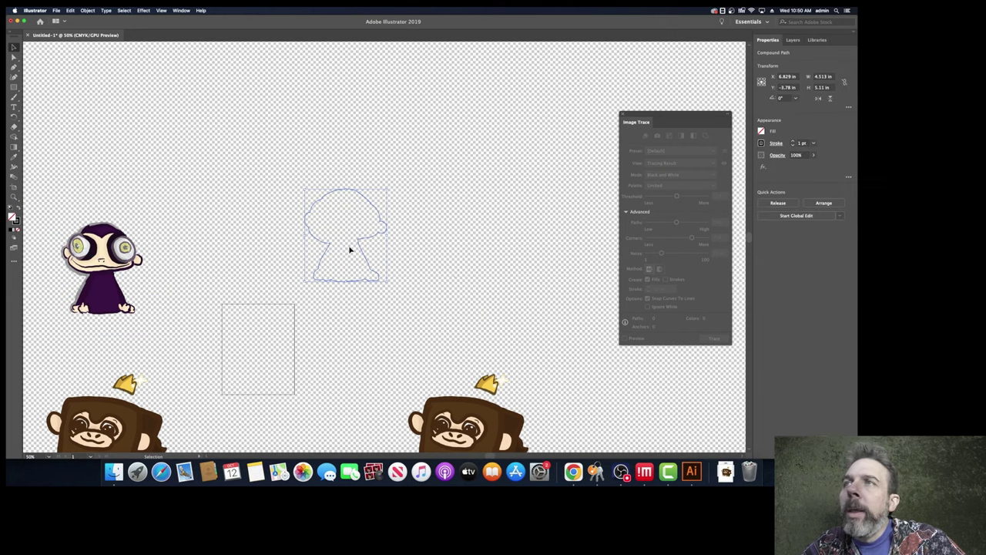
scroll(349, 249, down, 2)
scroll(350, 249, up, 5)
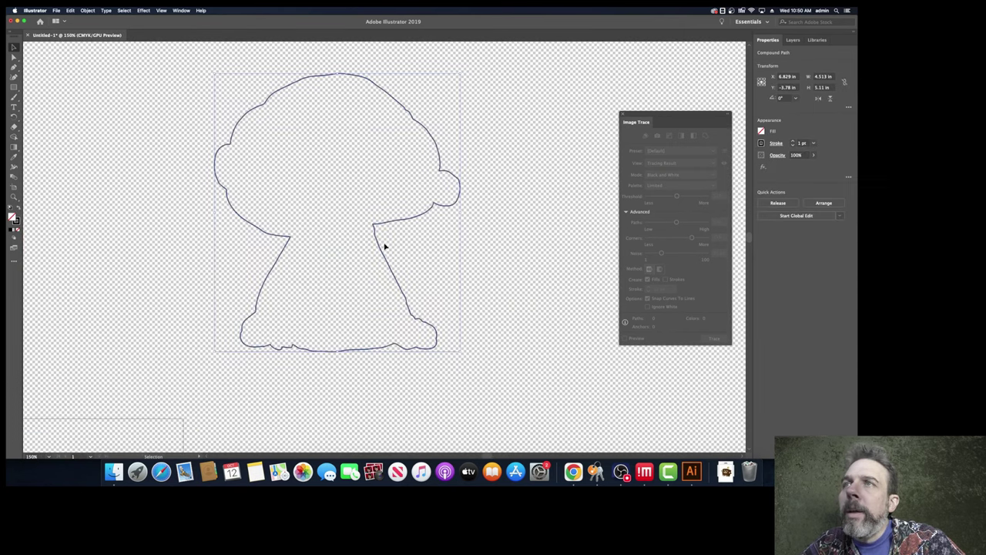
scroll(384, 247, down, 3)
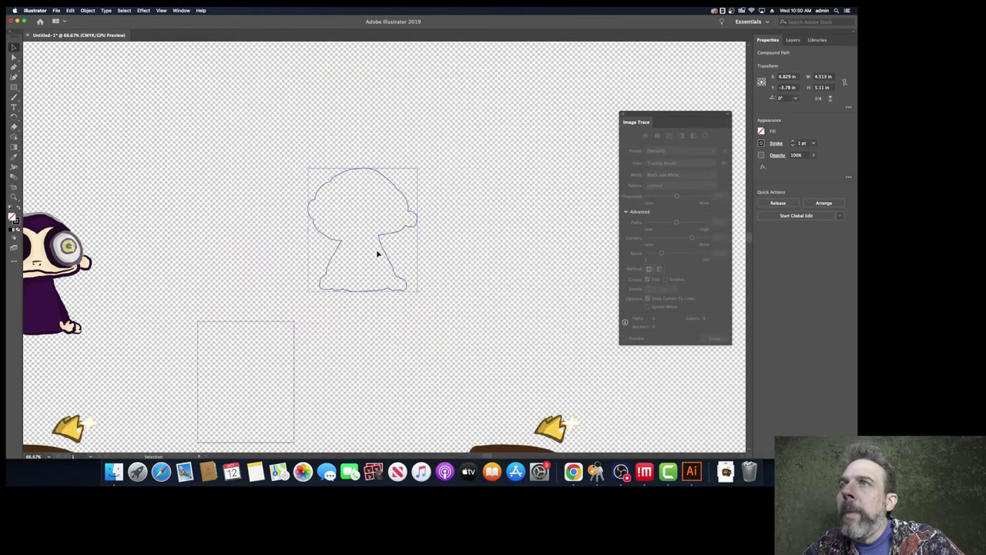
mouse_move(385, 254)
mouse_down()
mouse_move(140, 289)
mouse_move(390, 263)
mouse_up()
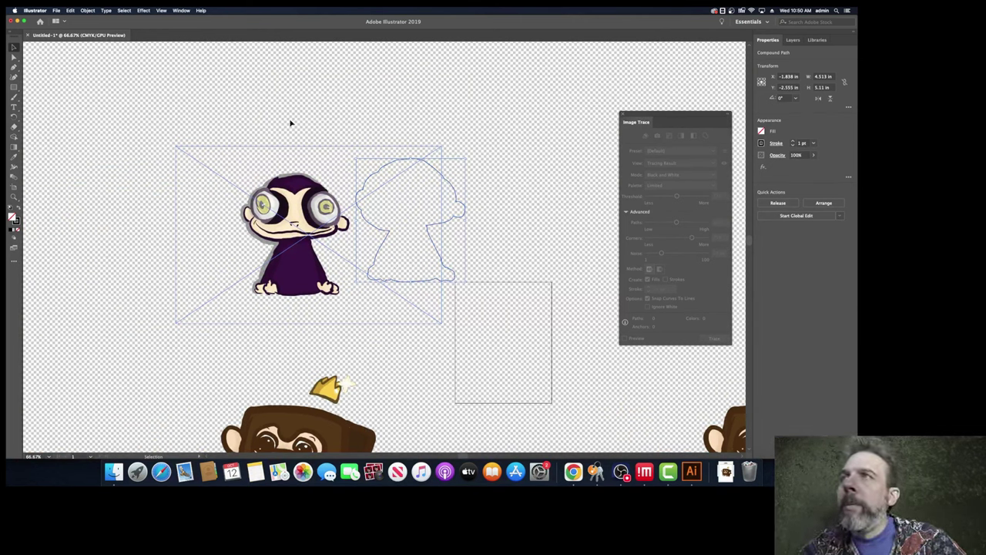
- Offset the silhouette outline's path outward by 0.1389 in with Miter joins and a miter limit of 4
click(87, 10)
mouse_move(103, 152)
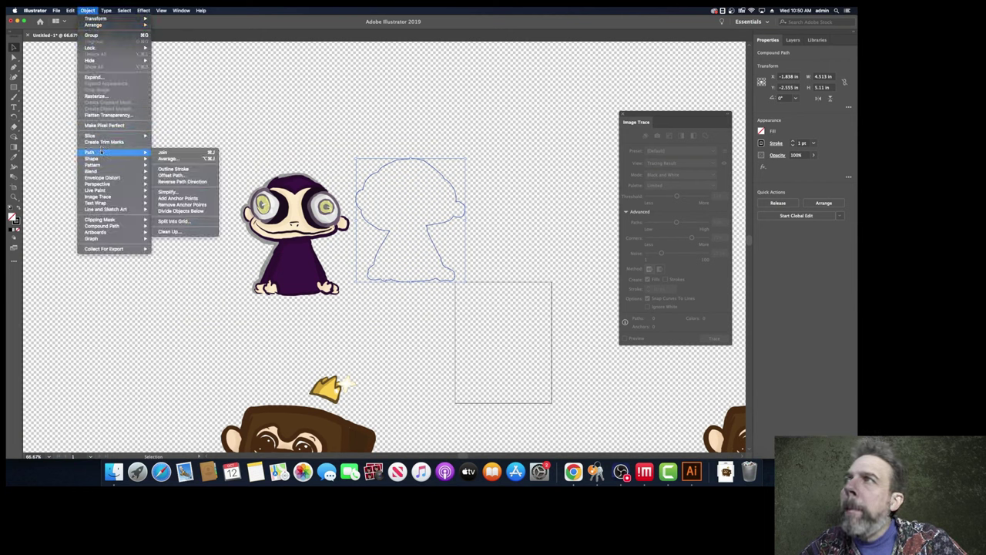
click(177, 175)
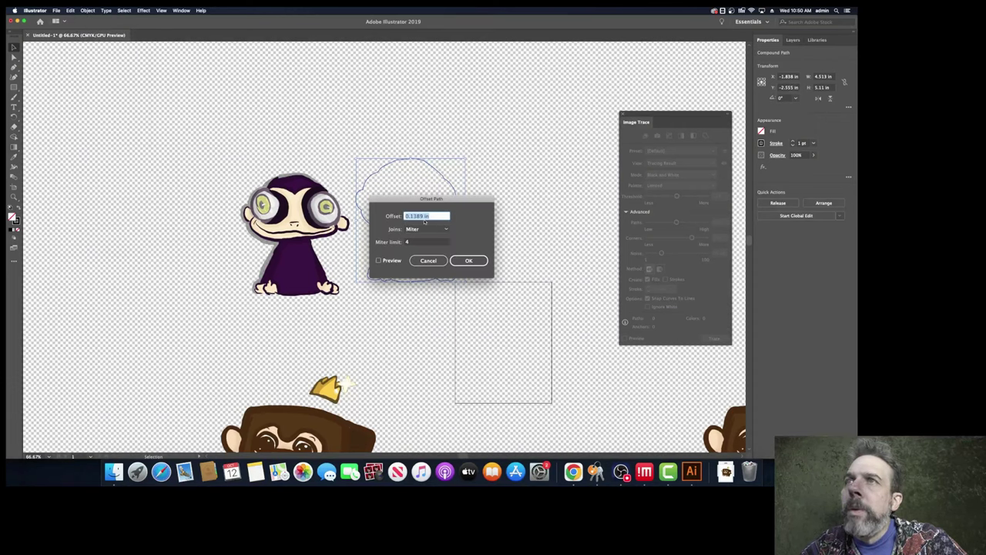
click(378, 261)
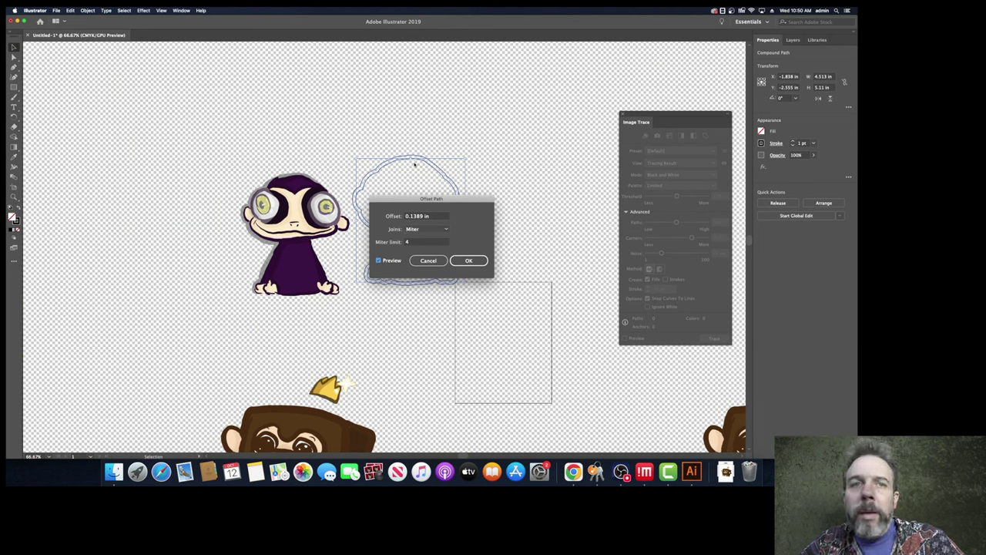
click(433, 261)
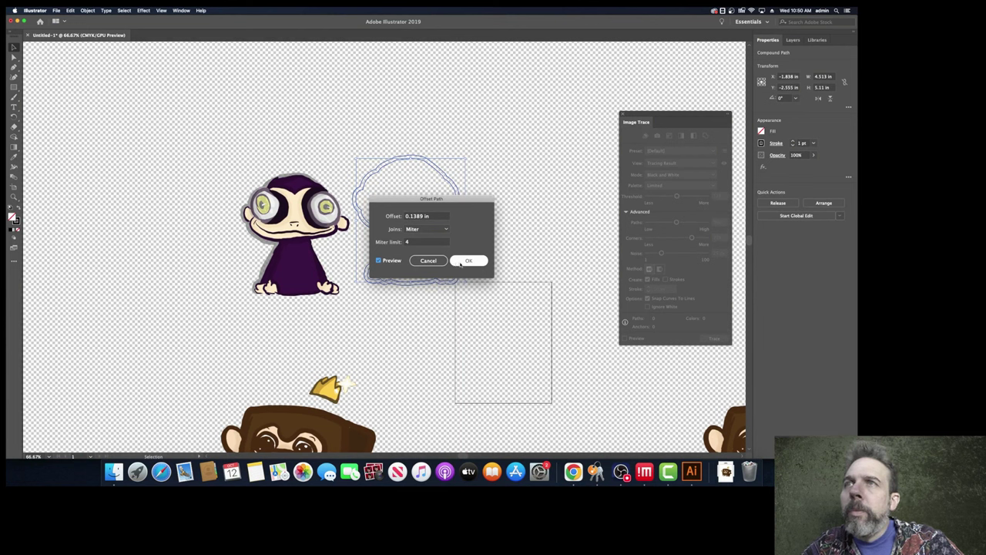
click(461, 263)
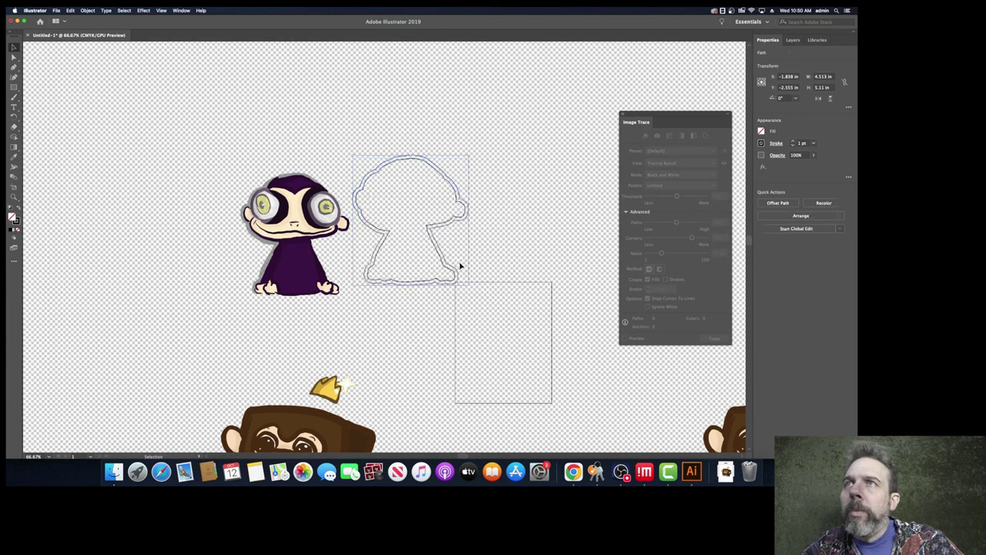
- Delete the original inner outline and place the offset outline around the purple monkey
click(498, 191)
click(451, 183)
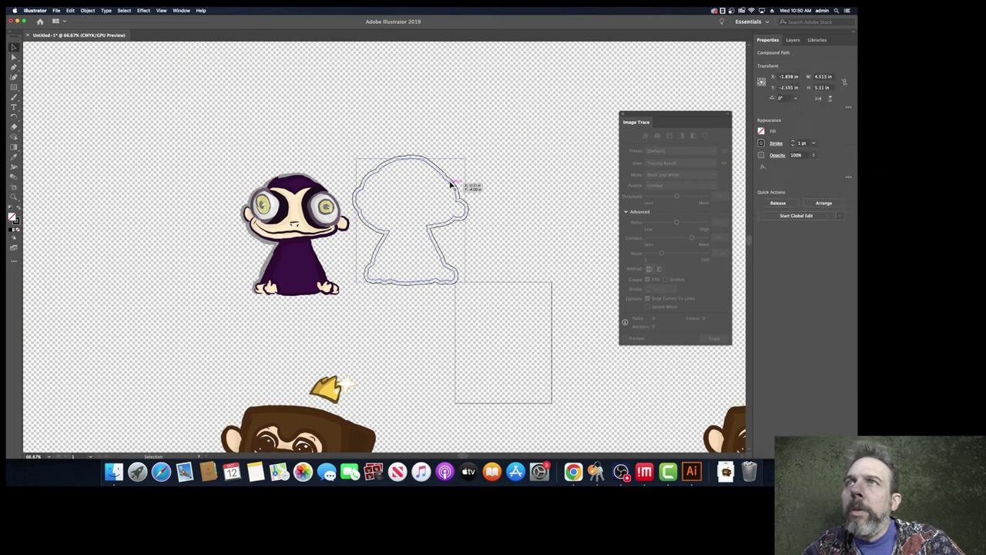
click(450, 184)
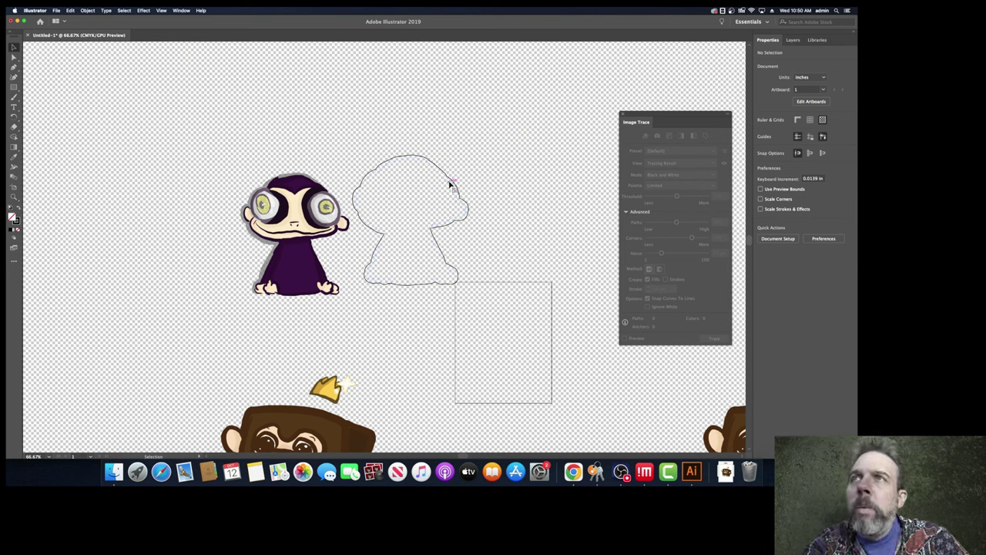
drag(453, 182, 336, 196)
click(500, 224)
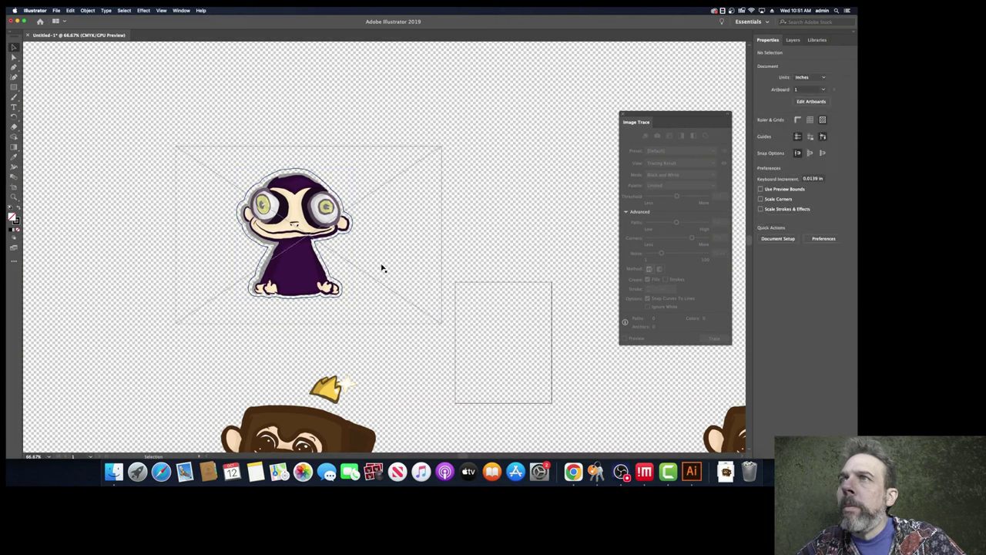
- Duplicate the offset outline beside the purple monkey and offset the copy's path by 0.1389 in with Miter joins
click(324, 263)
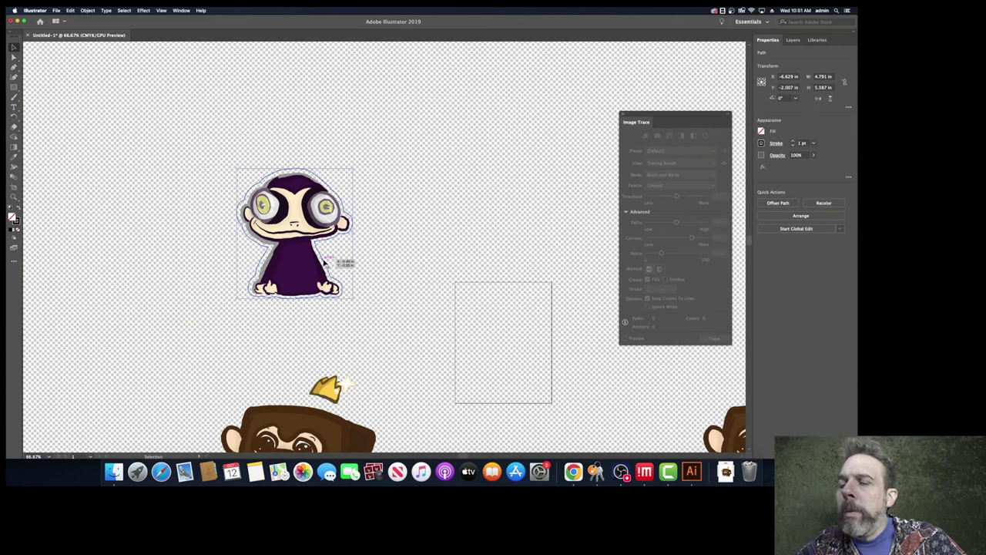
drag(324, 263, 460, 221)
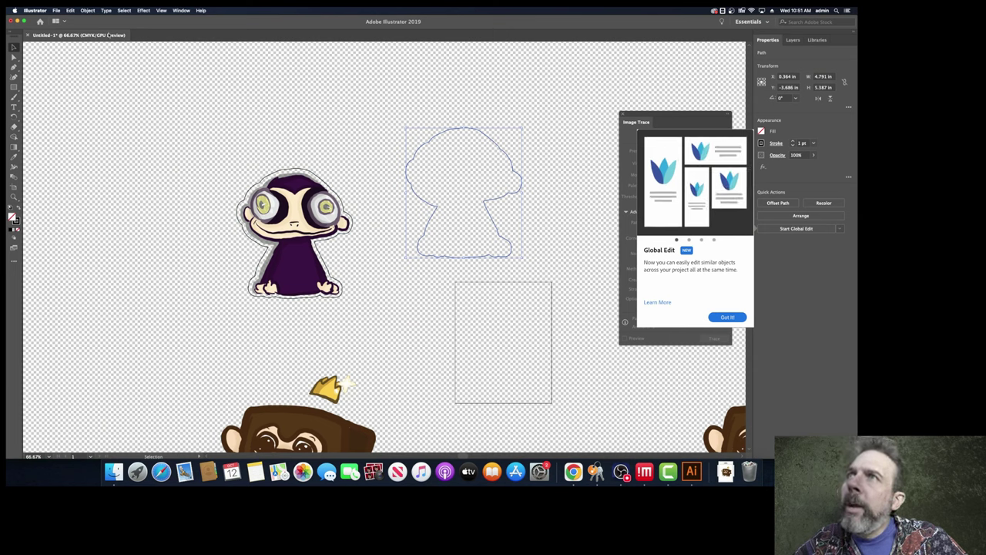
click(85, 11)
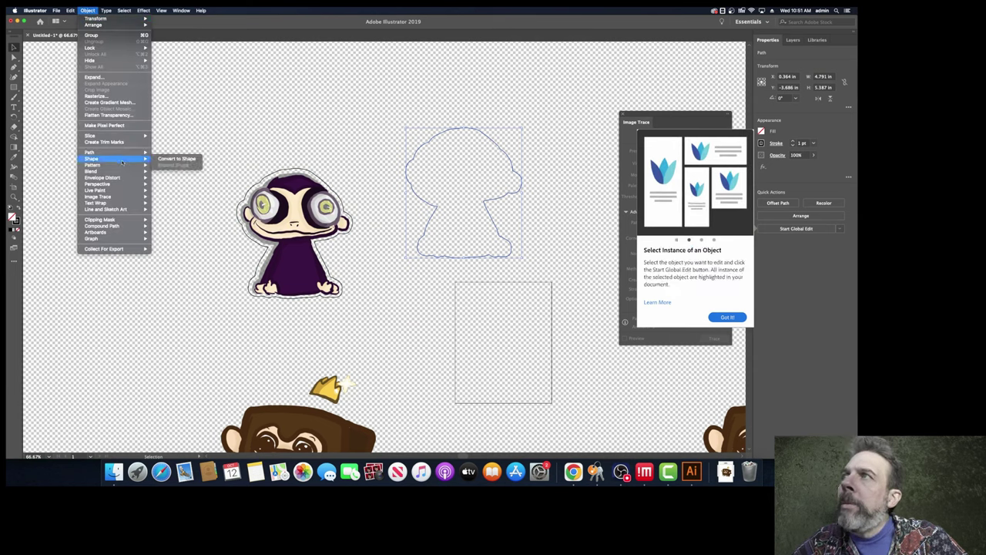
mouse_move(118, 154)
click(185, 175)
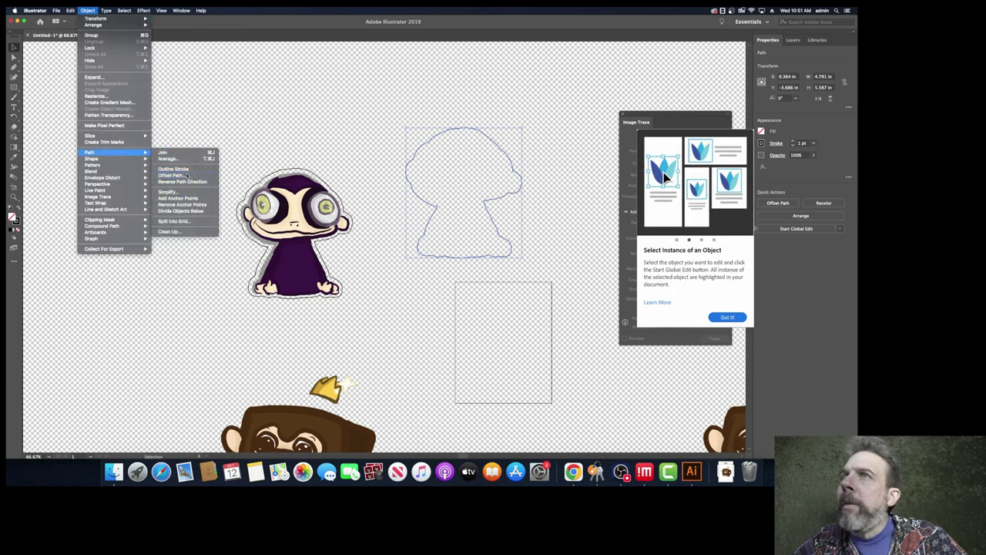
click(472, 261)
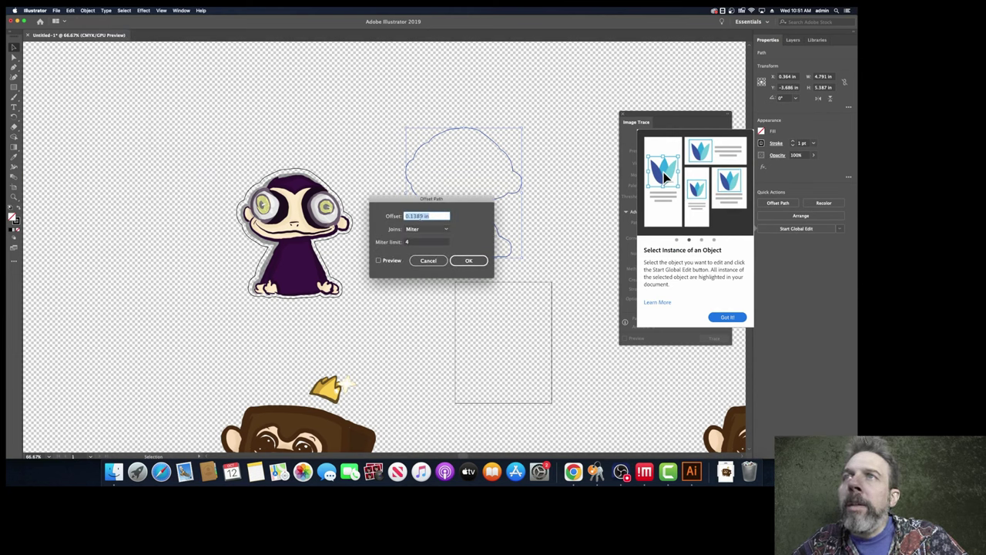
click(478, 262)
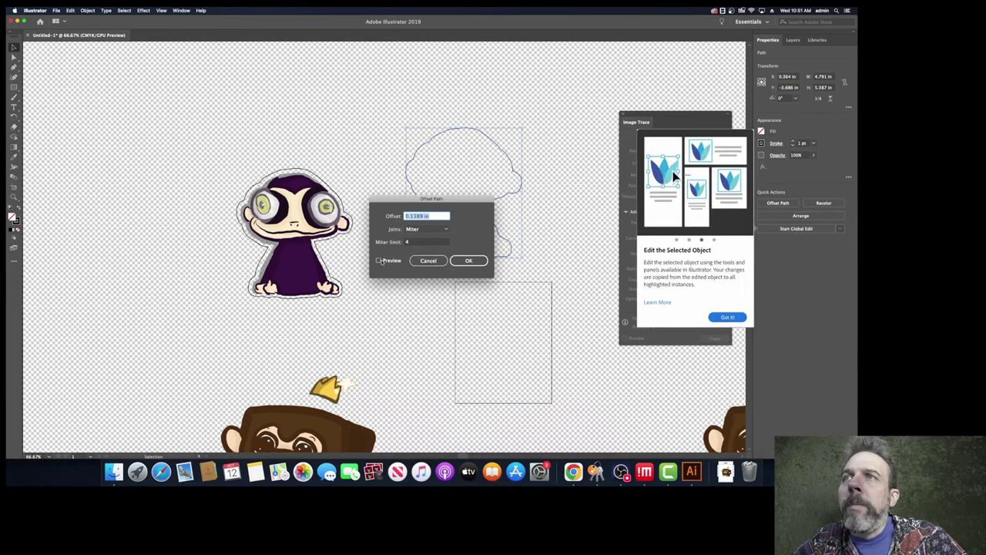
click(378, 260)
click(469, 260)
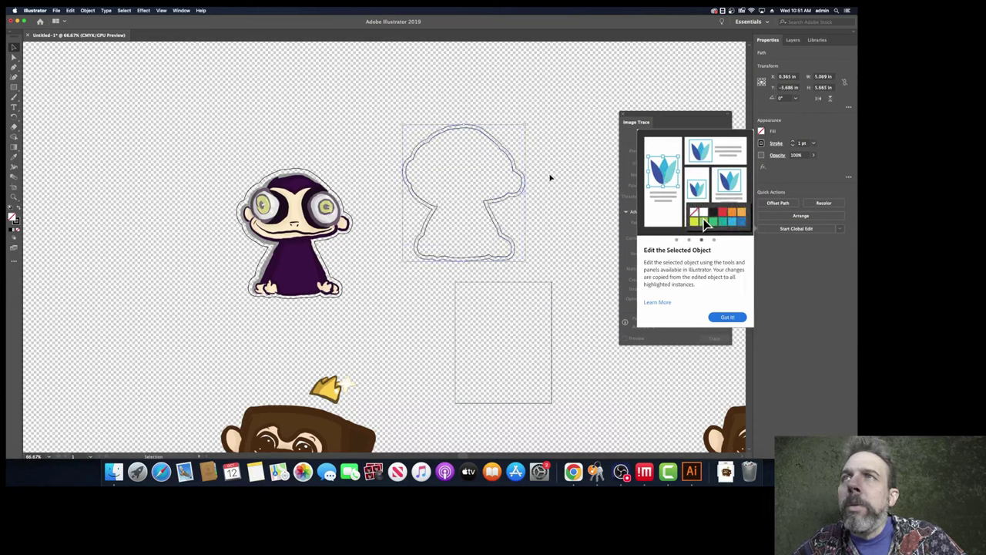
- Delete the copy's inner outline and place the wider offset outline around the purple monkey as a second border
click(517, 161)
click(508, 159)
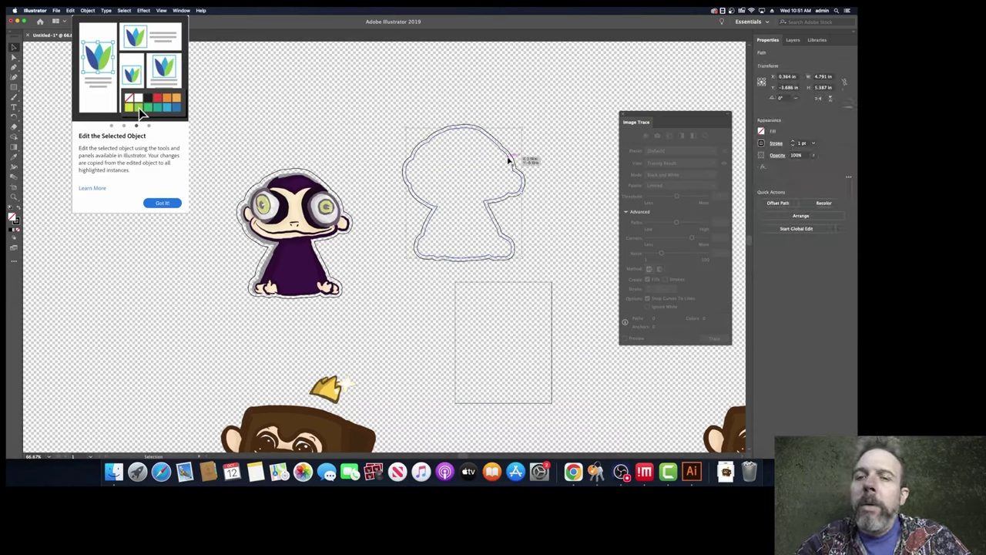
click(508, 159)
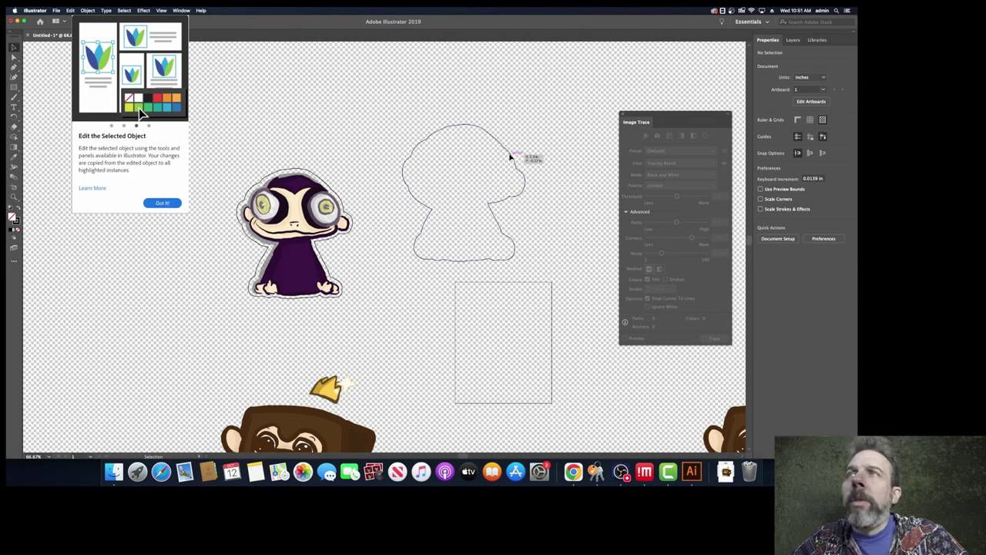
click(343, 198)
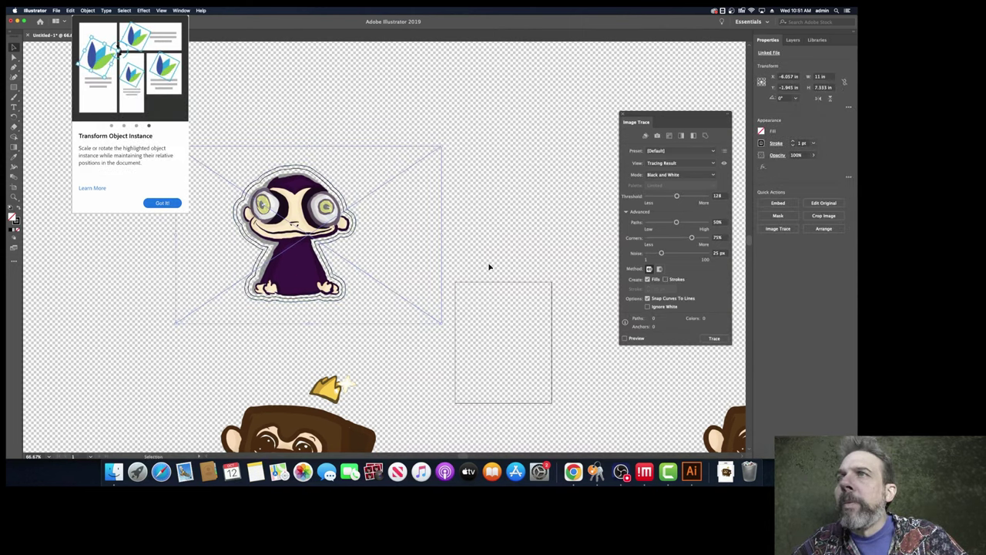
- Move the duplicate image of the crowned brown monkey up into the empty space away from the other drawings
scroll(439, 302, down, 4)
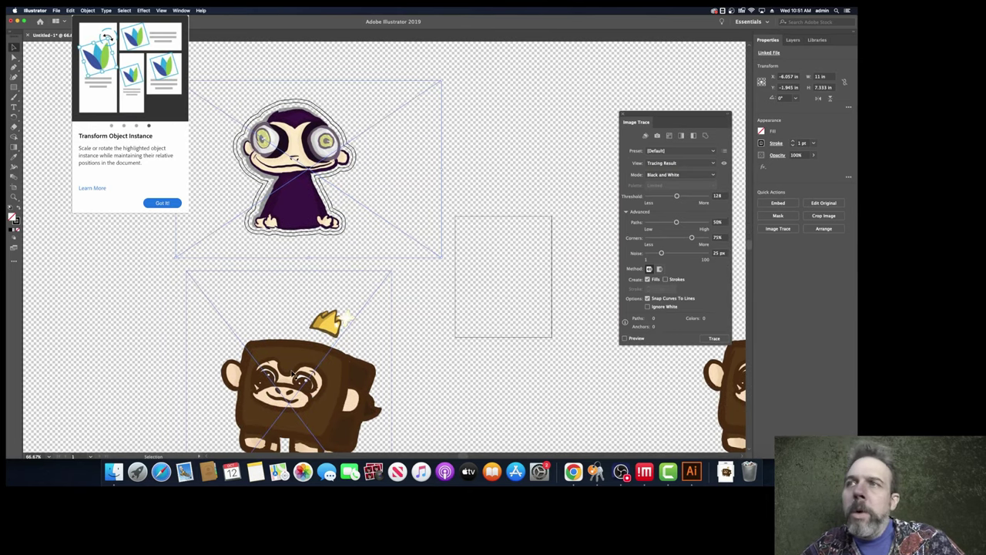
scroll(314, 376, down, 1)
scroll(313, 375, up, 1)
scroll(314, 375, down, 1)
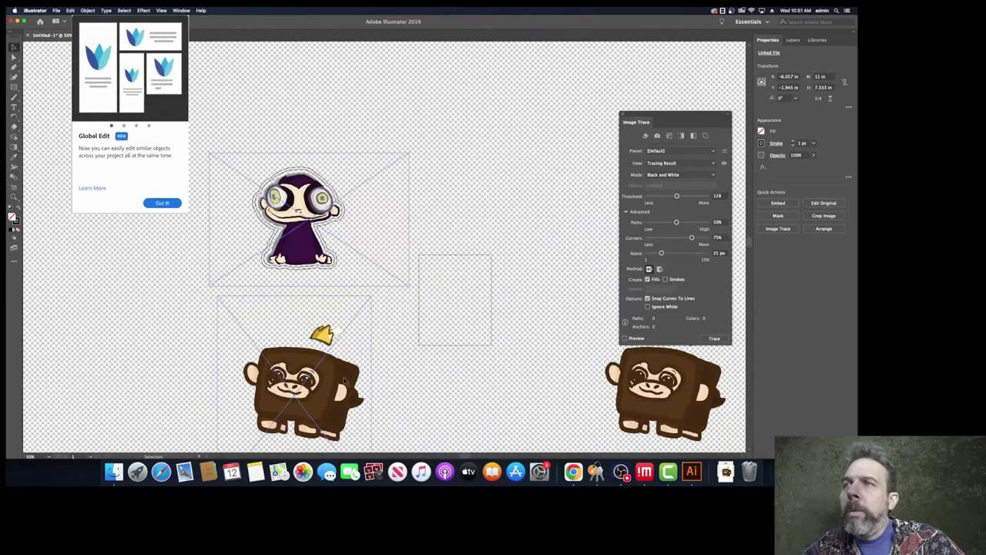
drag(487, 397, 272, 359)
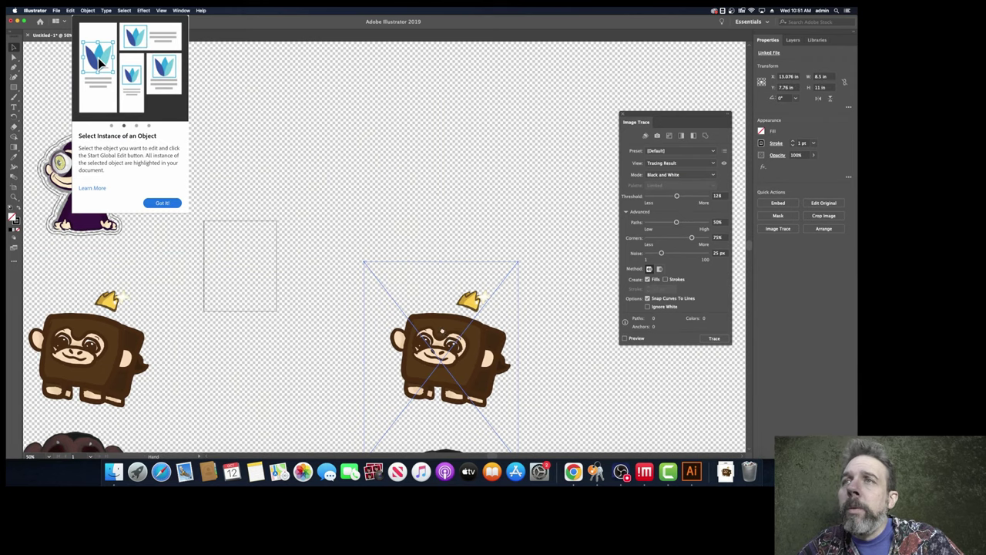
scroll(449, 327, down, 4)
drag(401, 259, 348, 170)
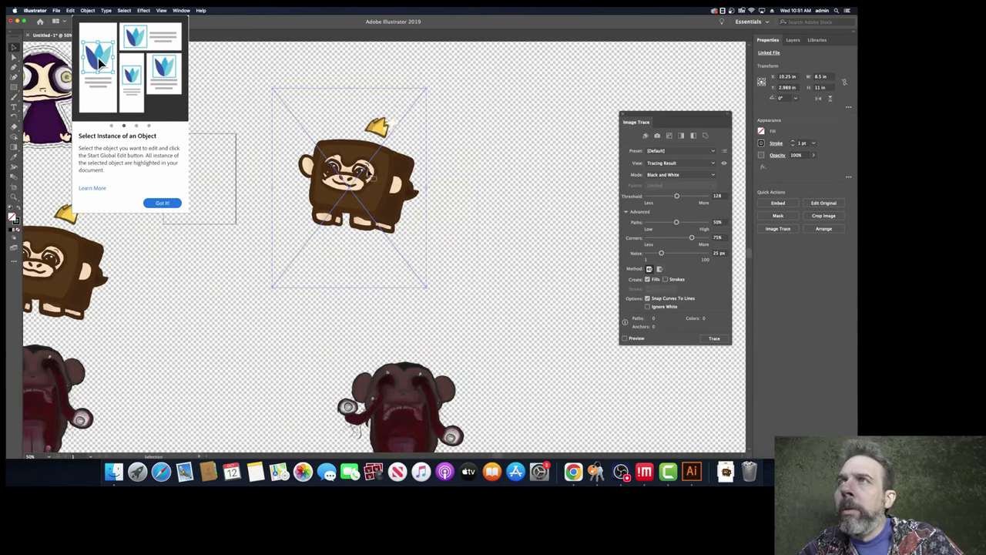
scroll(435, 345, up, 3)
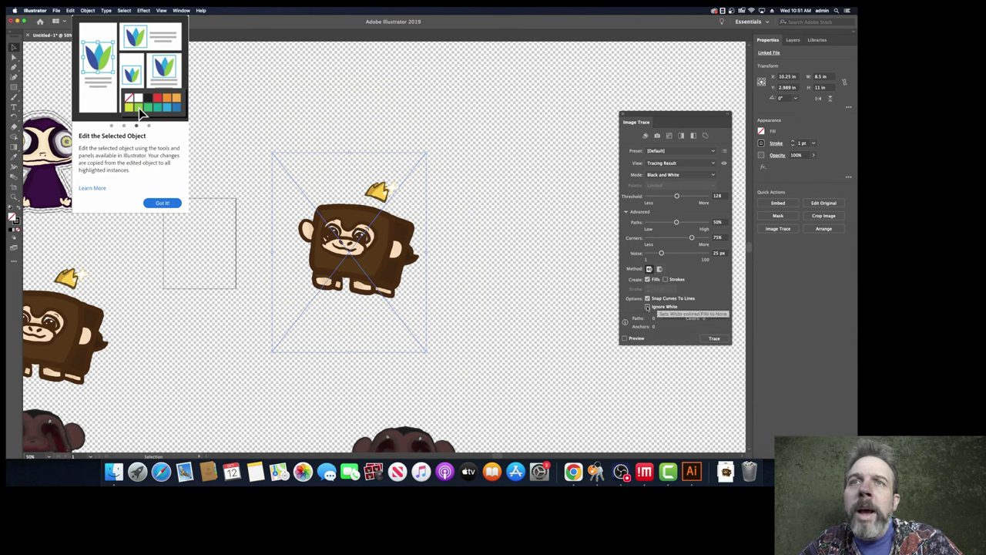
- Trace the brown monkey image in Black and White with Ignore White on and threshold 162, and expand the tracing
click(648, 306)
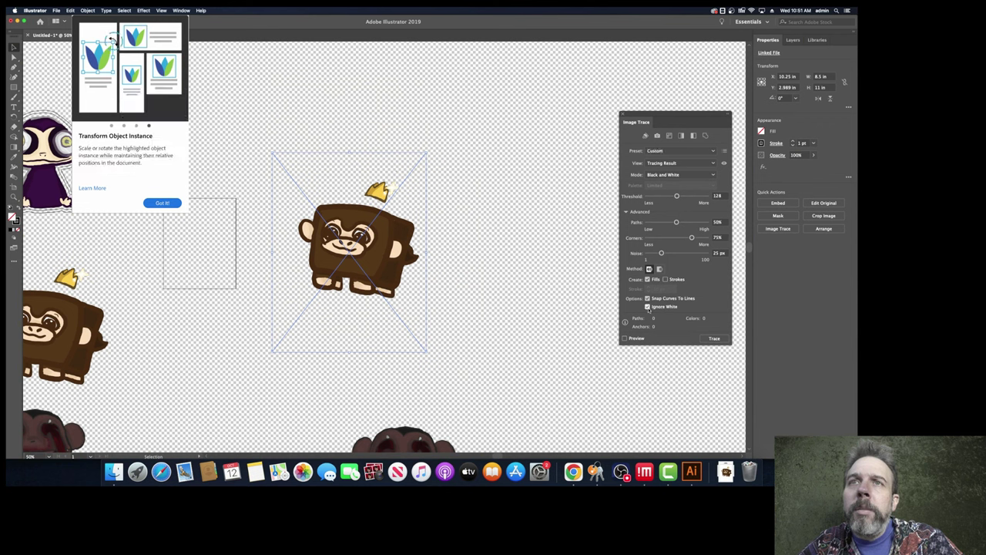
click(714, 339)
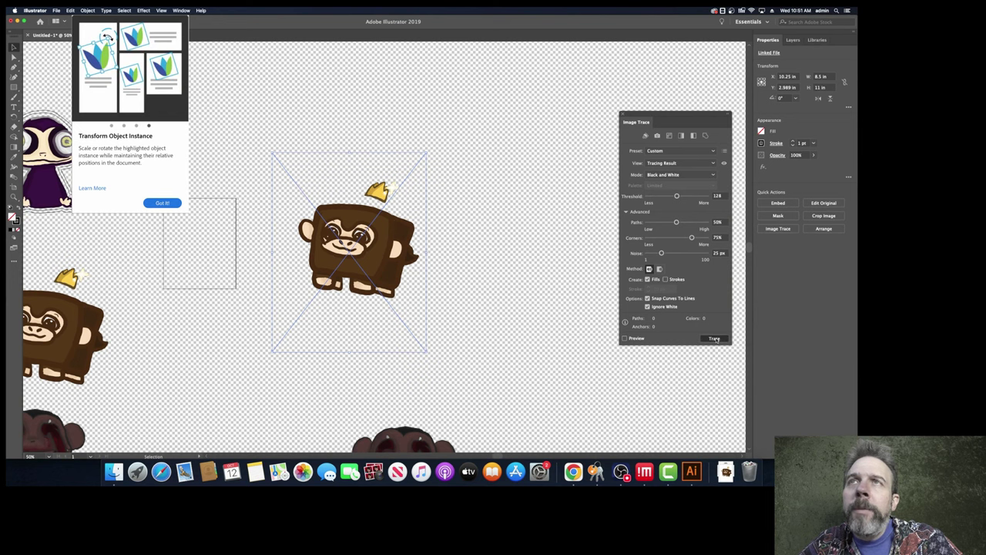
click(538, 254)
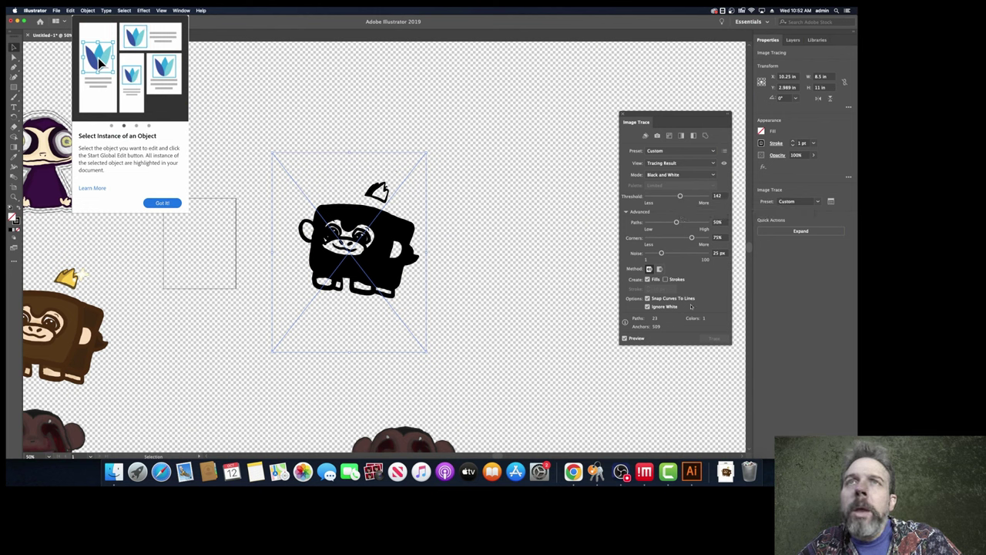
click(771, 232)
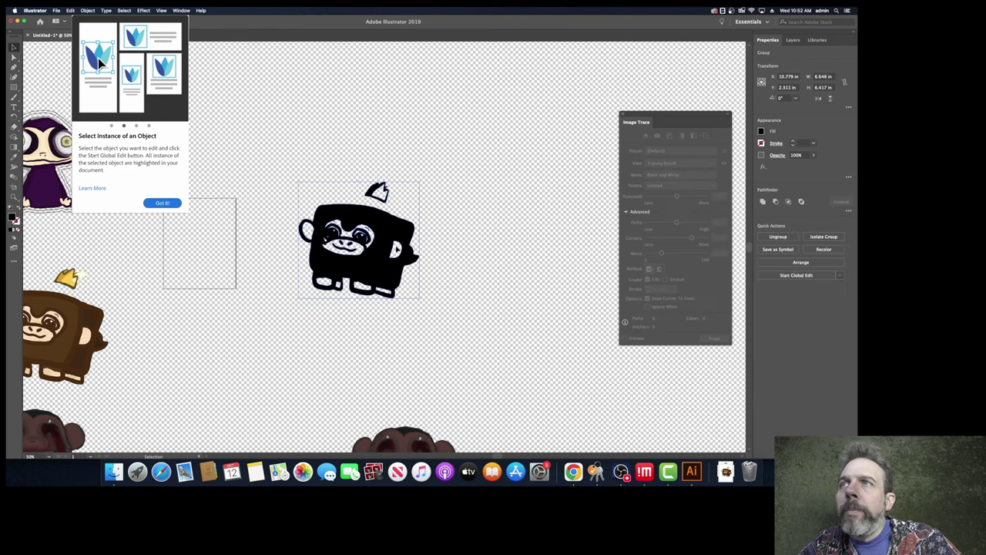
- Switch the document to outline view to expose the paths of the expanded brown monkey tracing
key(super+minus)
key(super+plus)
key(super+plus)
key(super+plus)
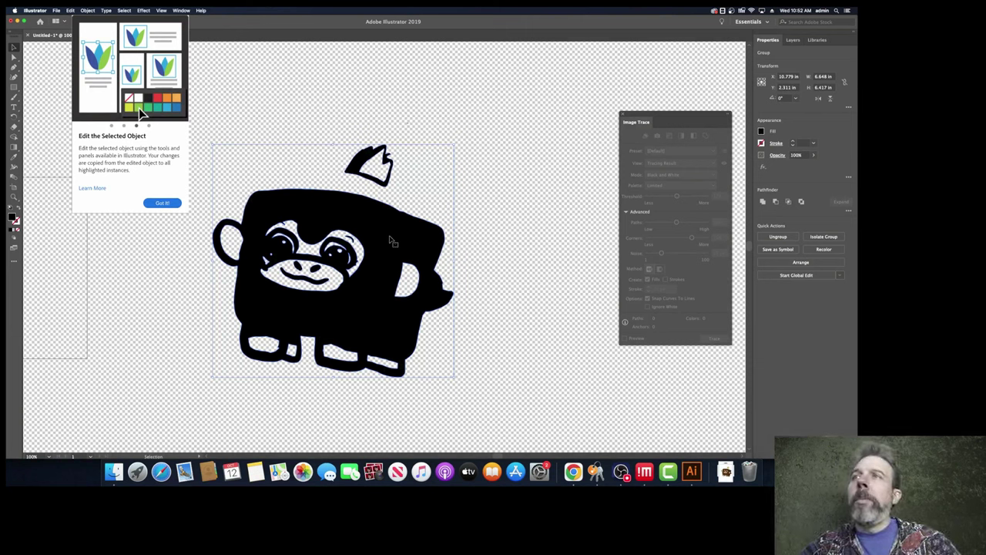
click(273, 185)
click(272, 195)
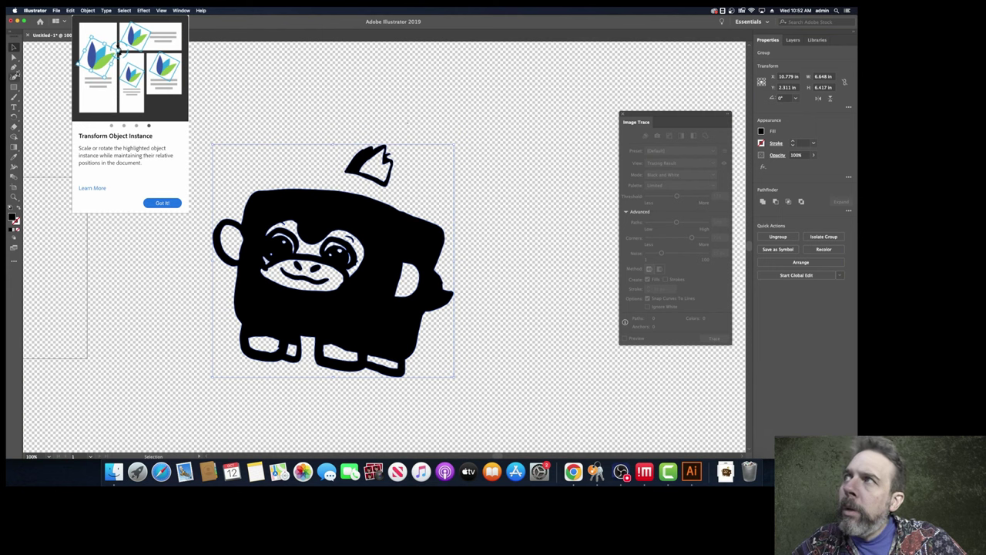
click(172, 11)
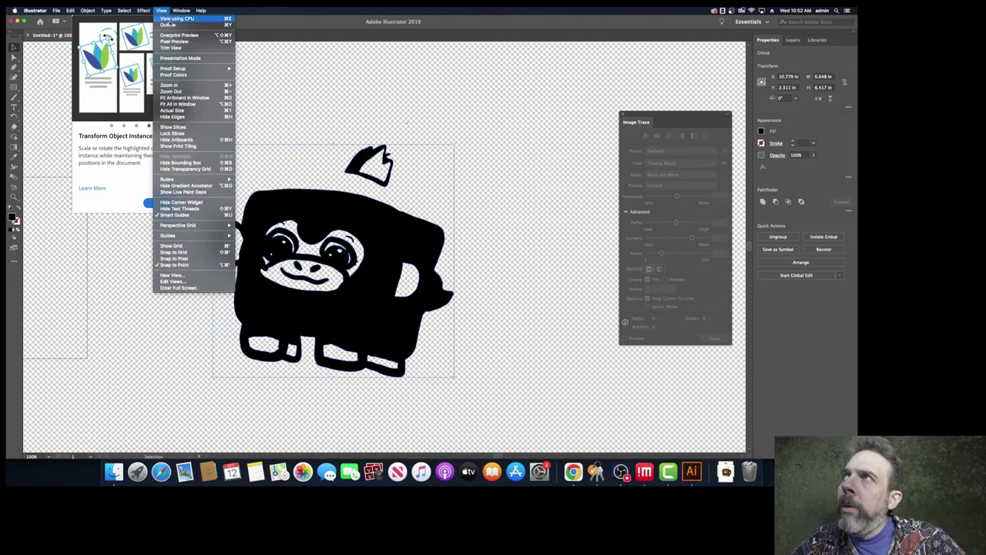
click(174, 20)
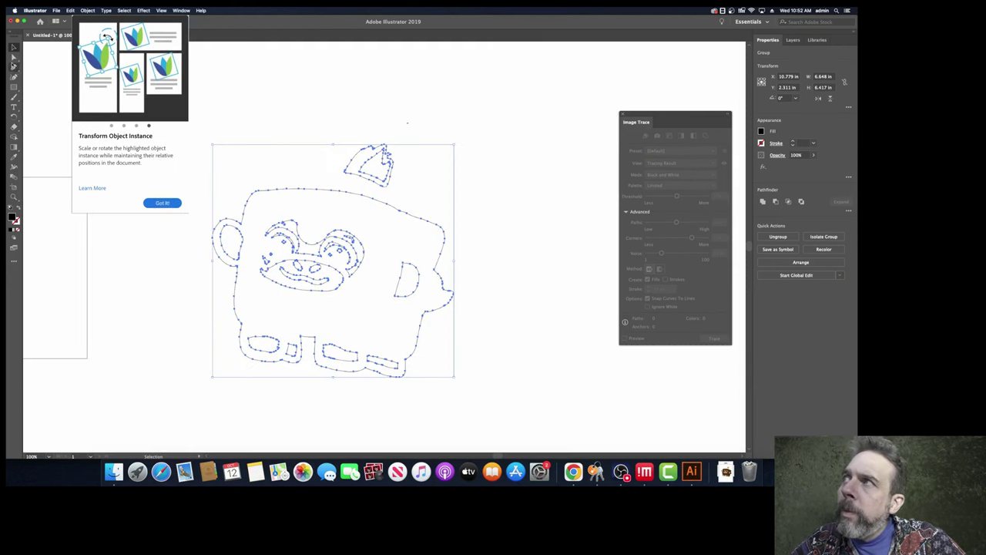
- Delete the traced eye, nose and mouth paths inside the brown monkey's body outline
click(14, 57)
drag(370, 224, 315, 300)
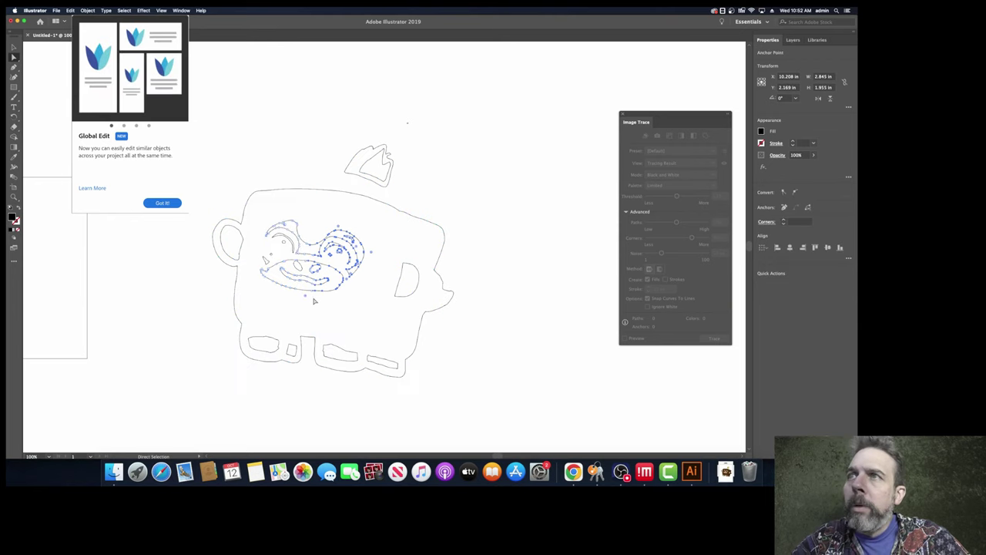
key(Delete)
key(Delete)
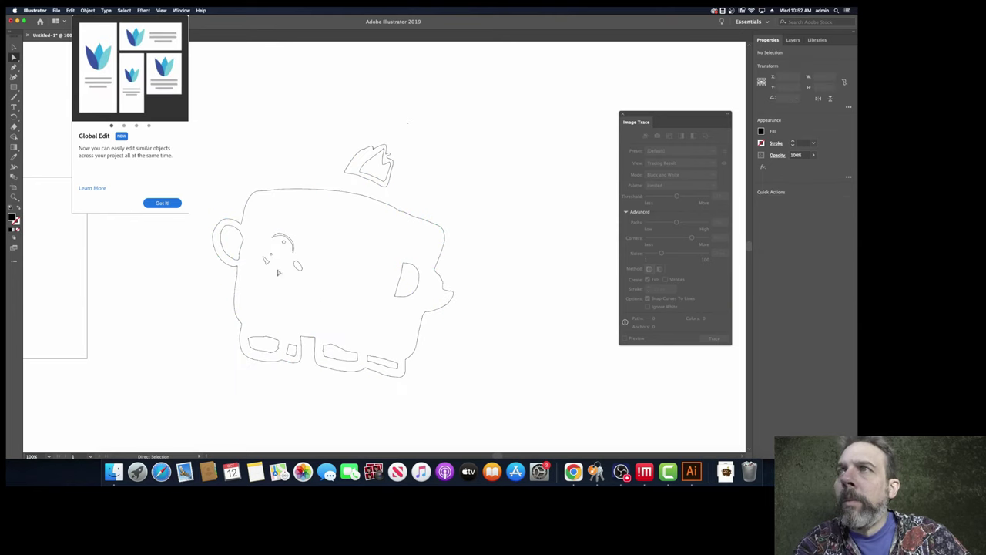
click(283, 240)
key(Delete)
- Delete the inner outlines of both ears from the brown monkey tracing
click(403, 273)
key(Delete)
click(233, 245)
key(Delete)
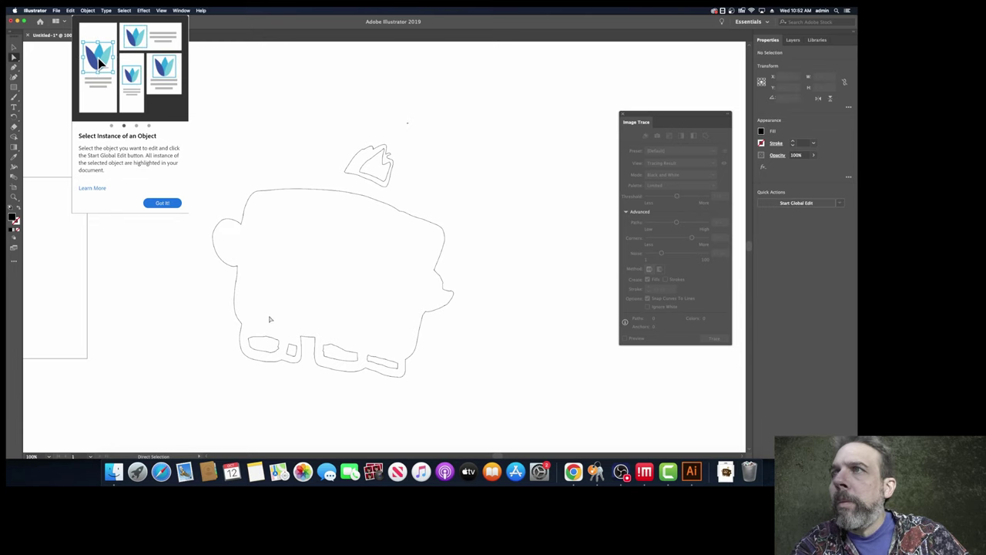
- Delete the inner shapes in the monkey's feet and the inner outline of its crown
click(290, 352)
key(Delete)
click(314, 348)
key(Delete)
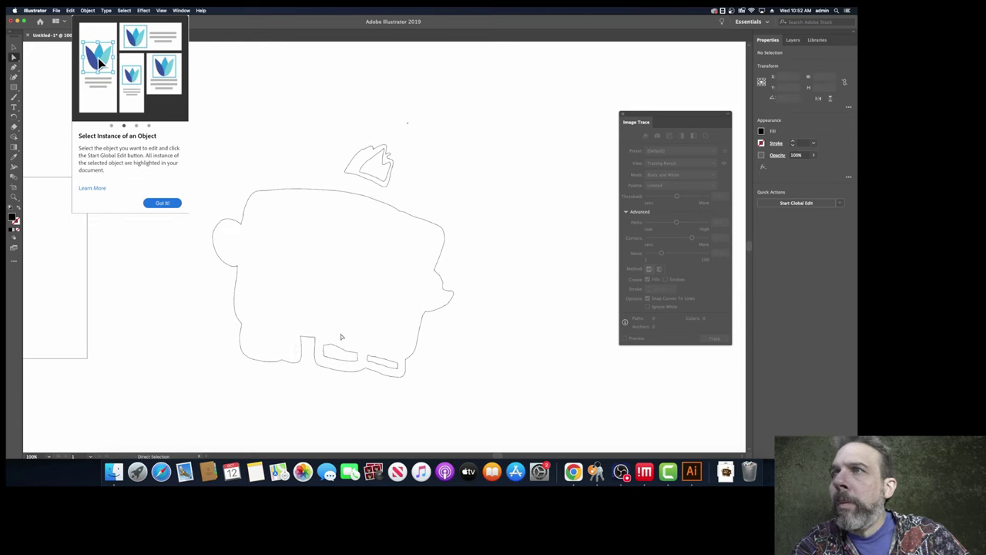
click(385, 364)
key(Delete)
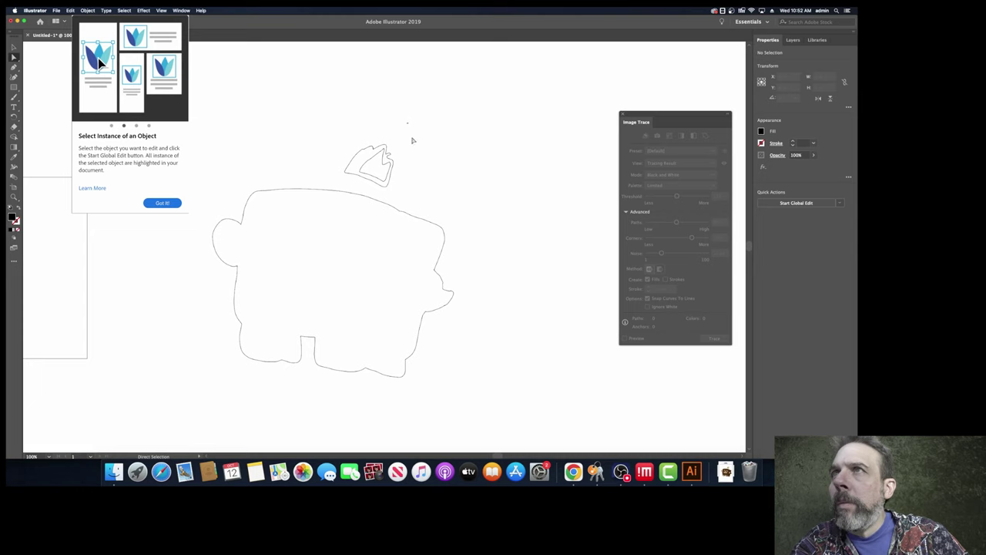
click(359, 167)
key(Delete)
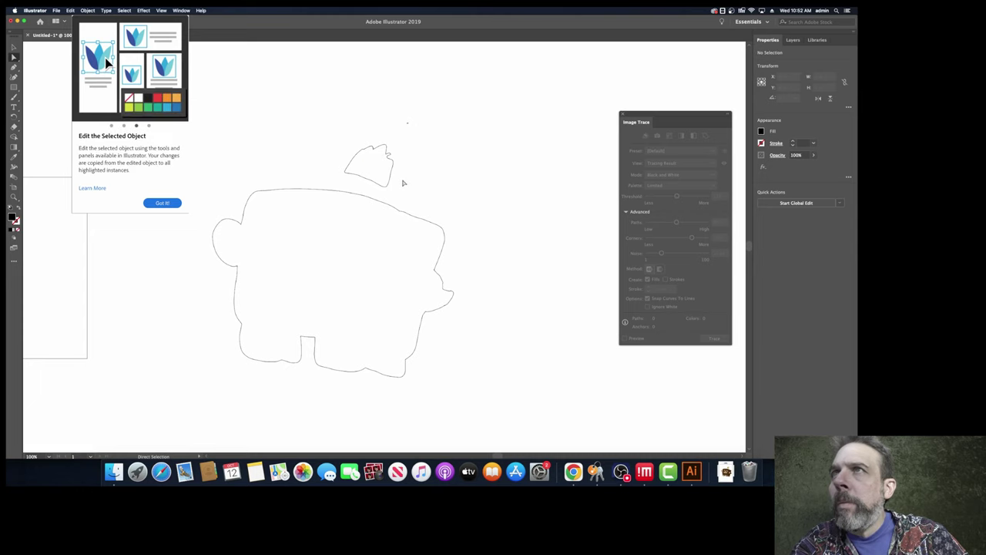
- Offset the body and crown outlines outward by 0.1389 in with Miter joins and a miter limit of 4
key(v)
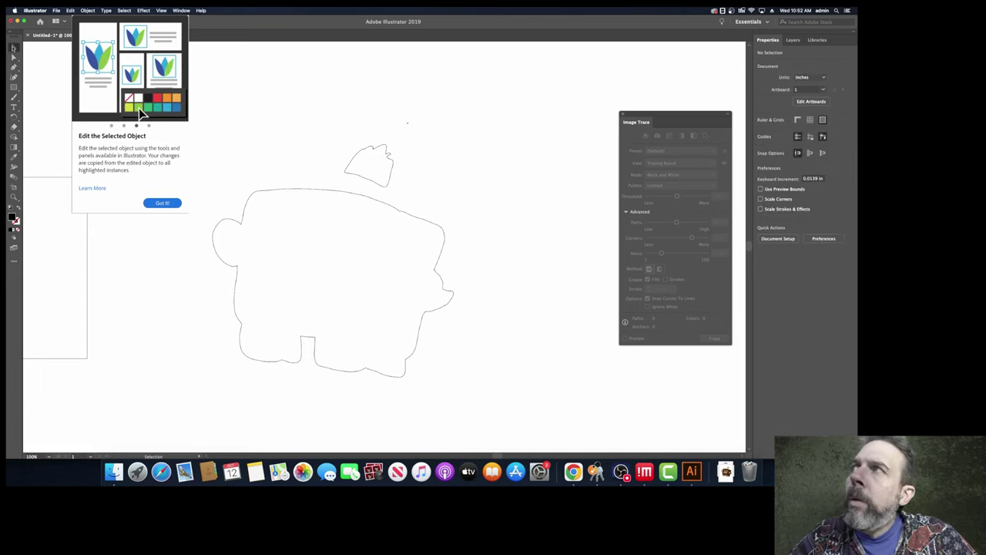
click(315, 189)
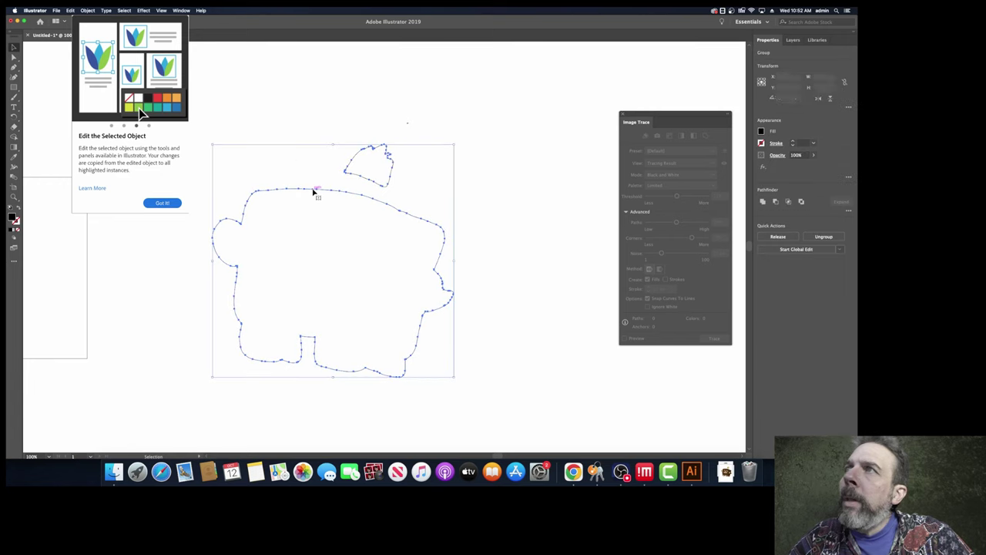
click(88, 10)
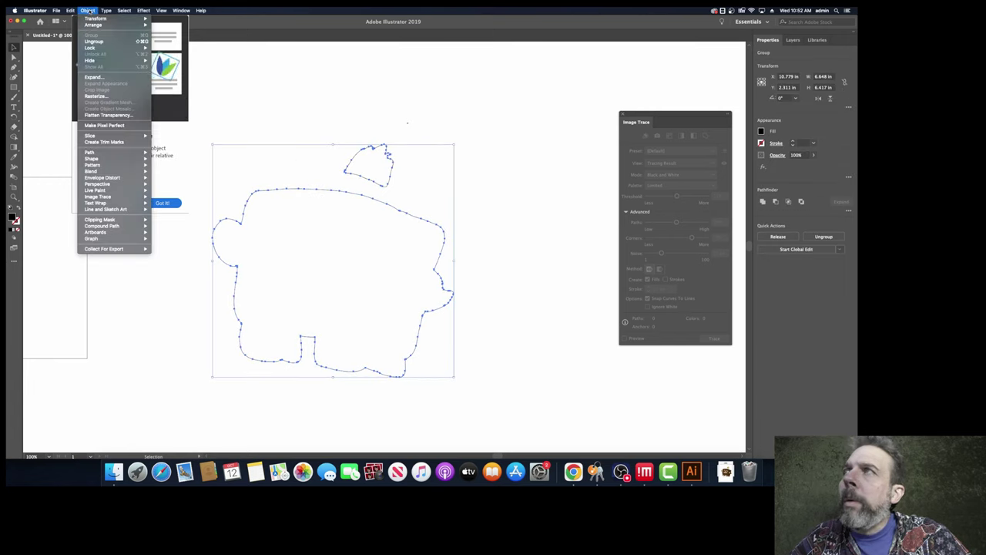
mouse_move(105, 153)
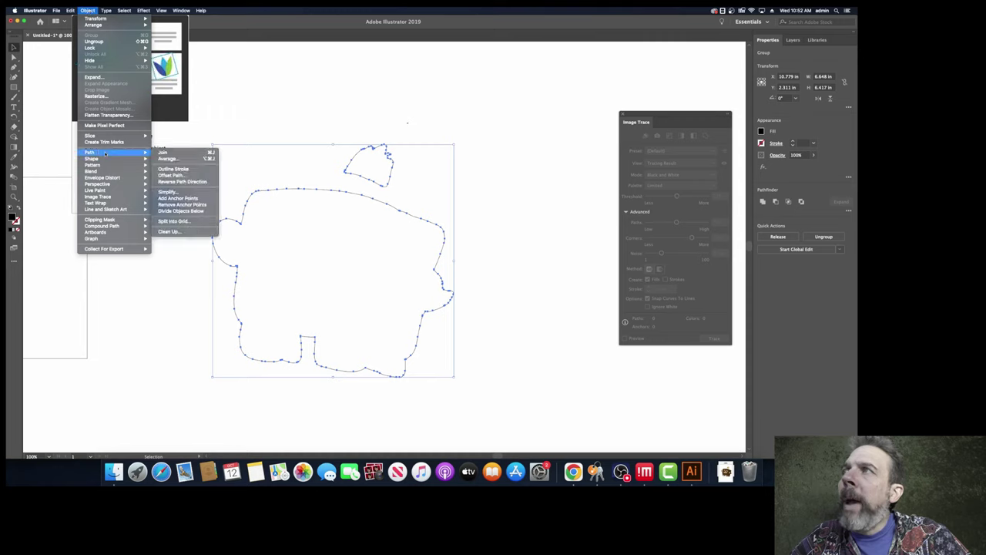
click(179, 175)
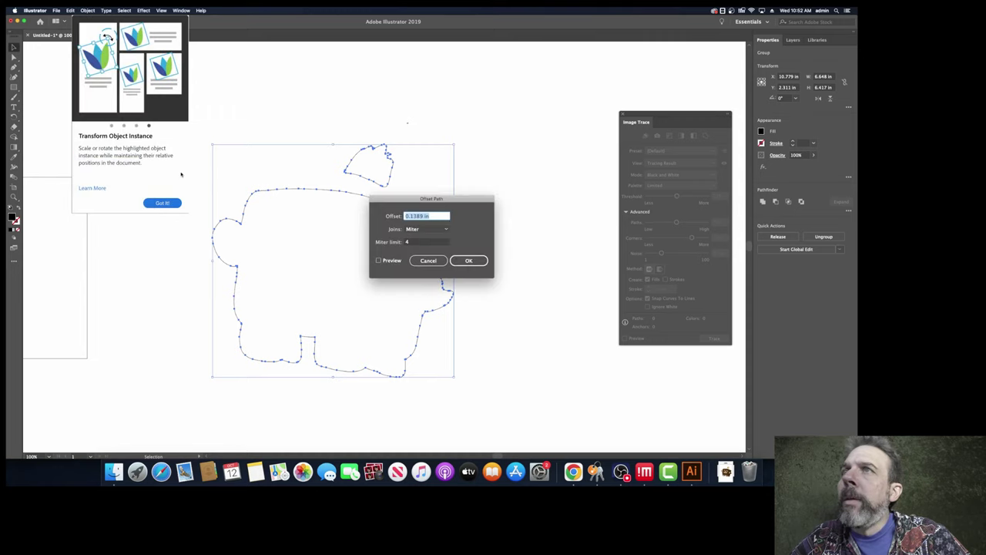
click(468, 261)
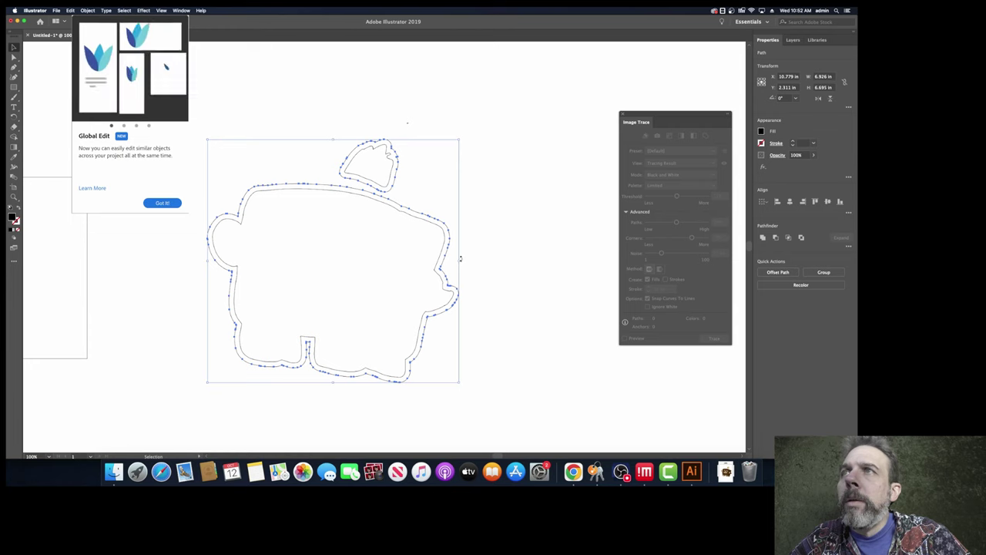
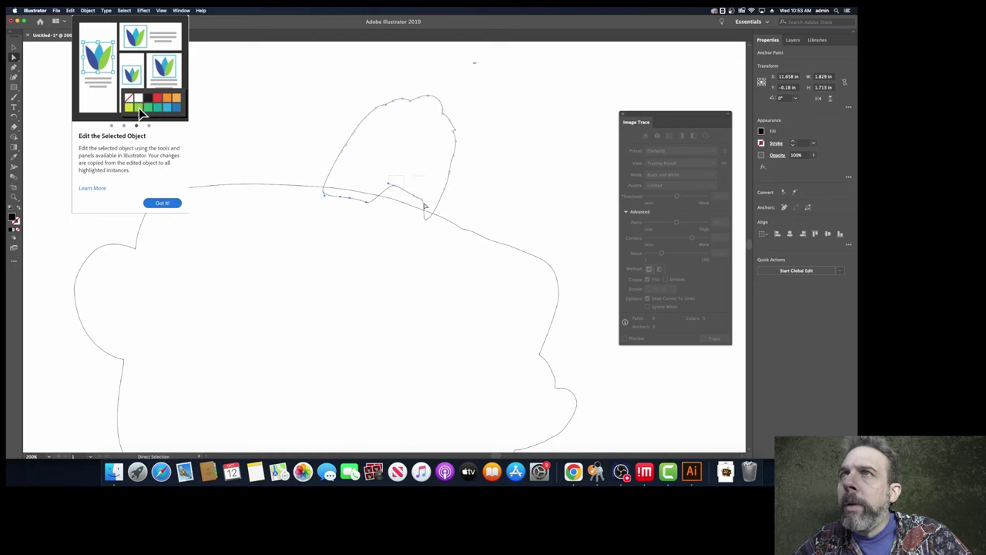
- Pull the crown's lower anchor points down into the head outline and delete the stray speck above the crown
drag(425, 206, 416, 219)
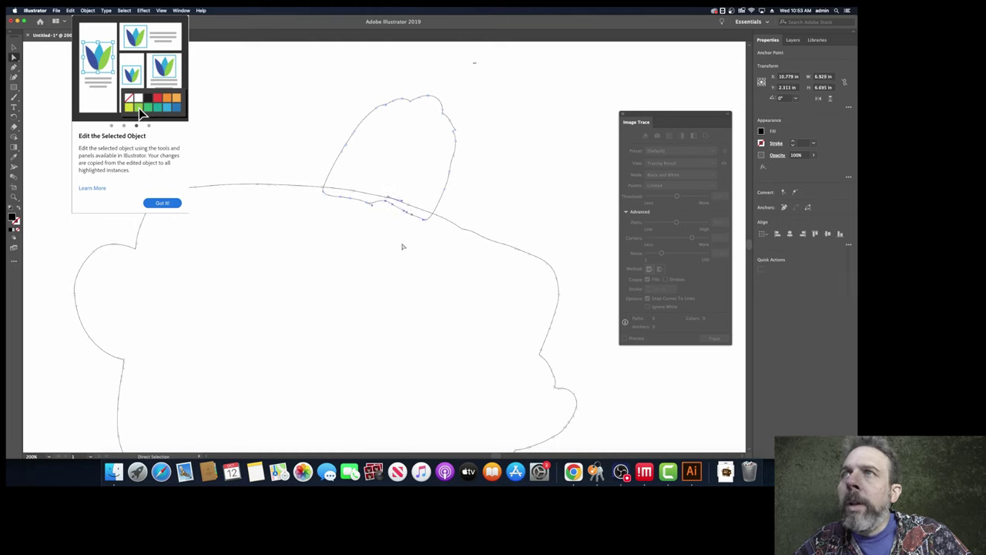
click(350, 200)
scroll(337, 192, down, 4)
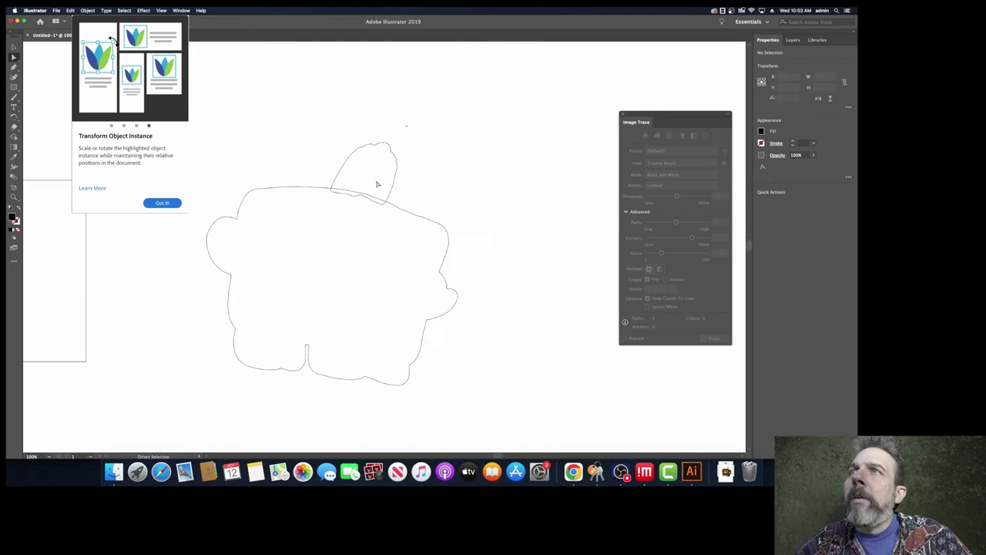
drag(401, 123, 416, 134)
key(Delete)
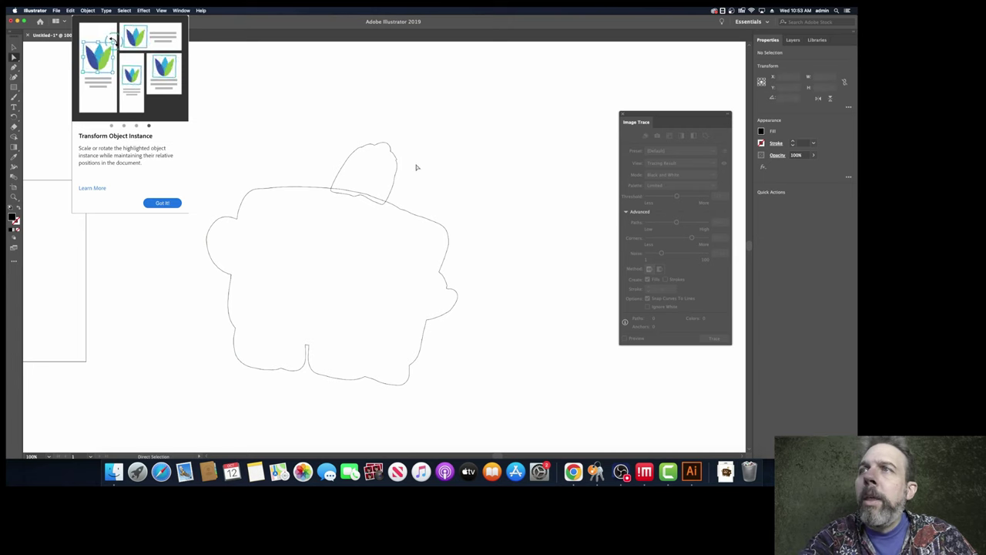
- Ungroup the offset outlines and select the body and crown paths together
click(14, 48)
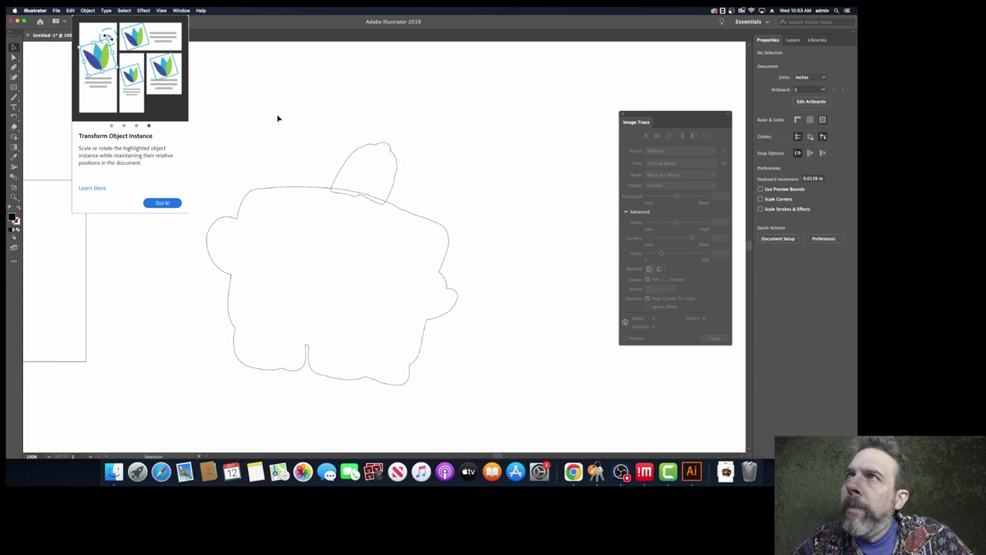
click(348, 162)
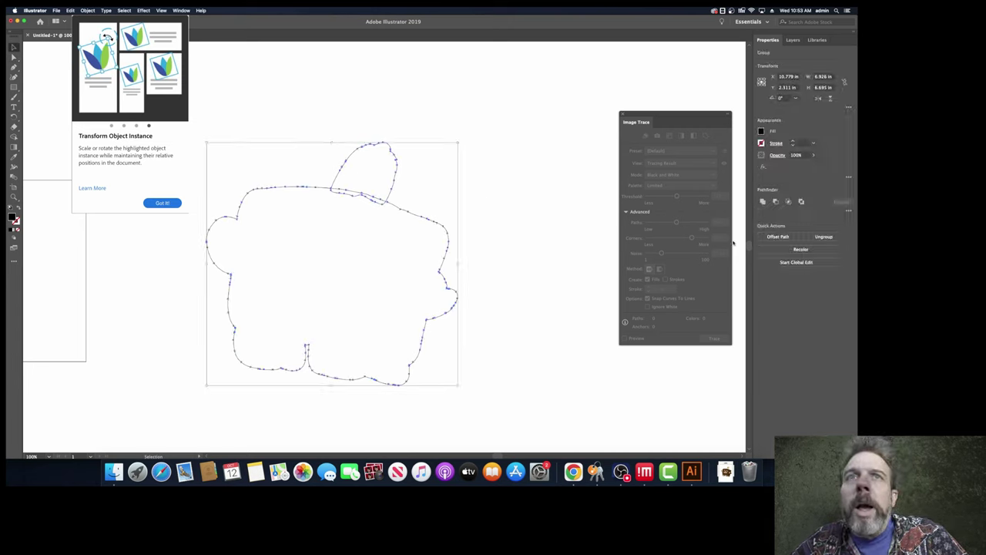
click(478, 187)
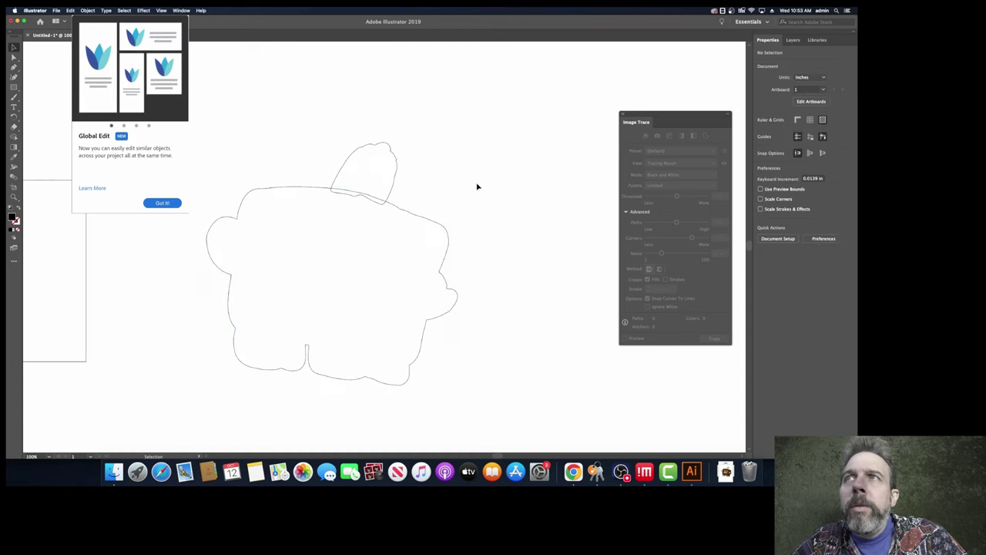
click(394, 190)
click(406, 211)
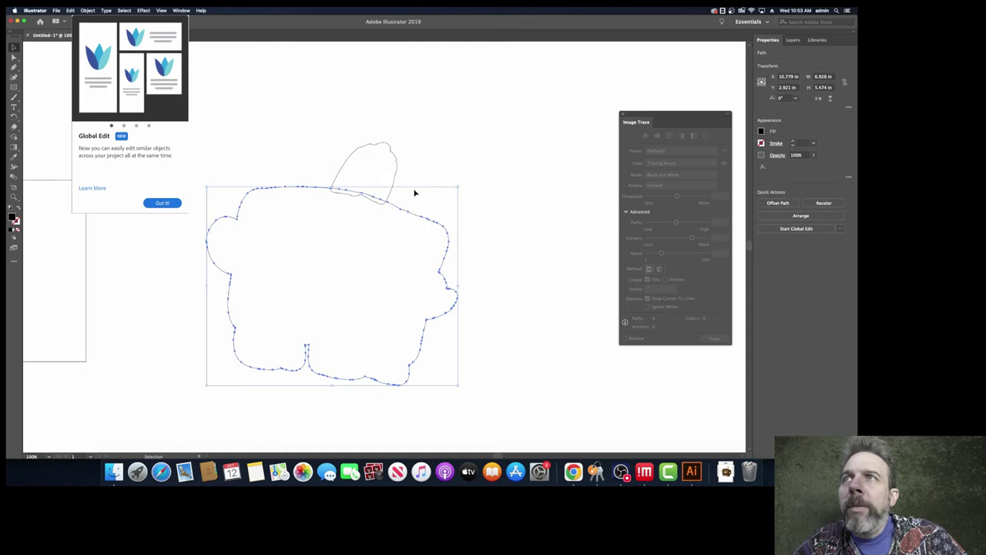
shift+click(358, 216)
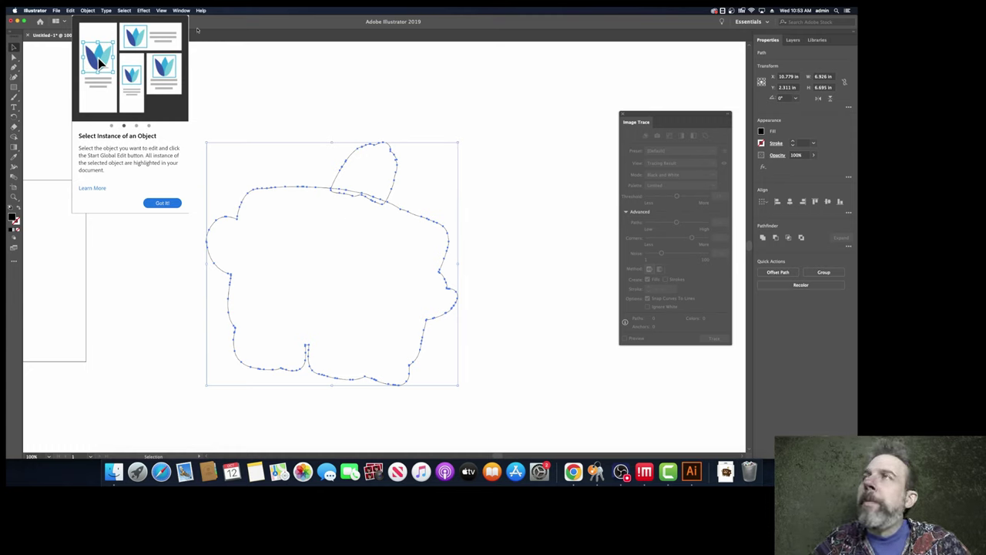
- Show the Pathfinder panel and place it in the empty space beside the monkey outline
click(85, 11)
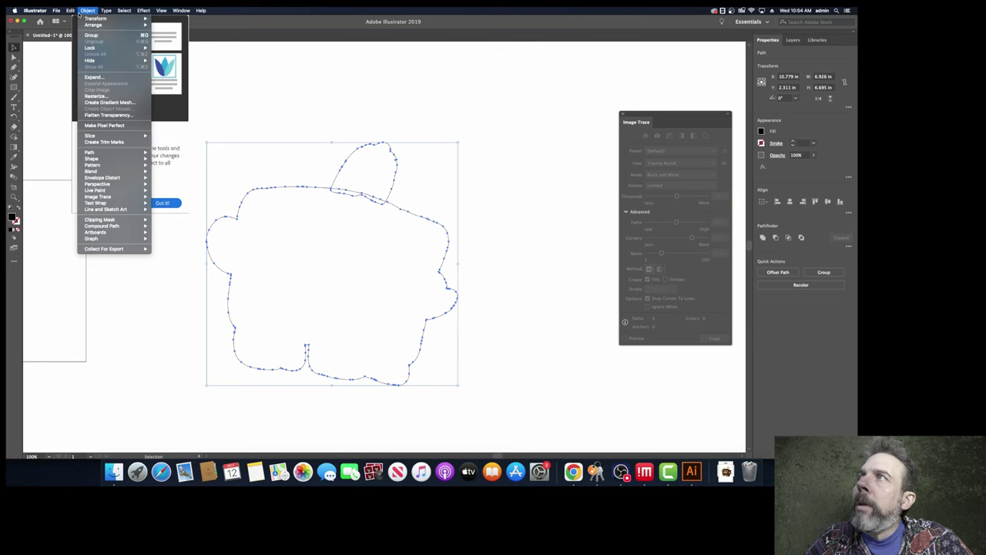
mouse_move(176, 11)
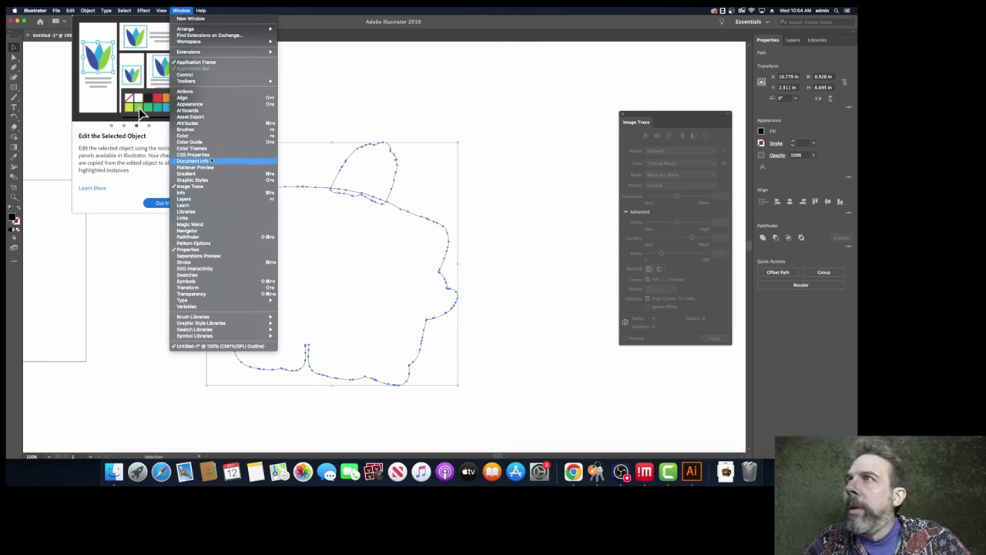
click(212, 238)
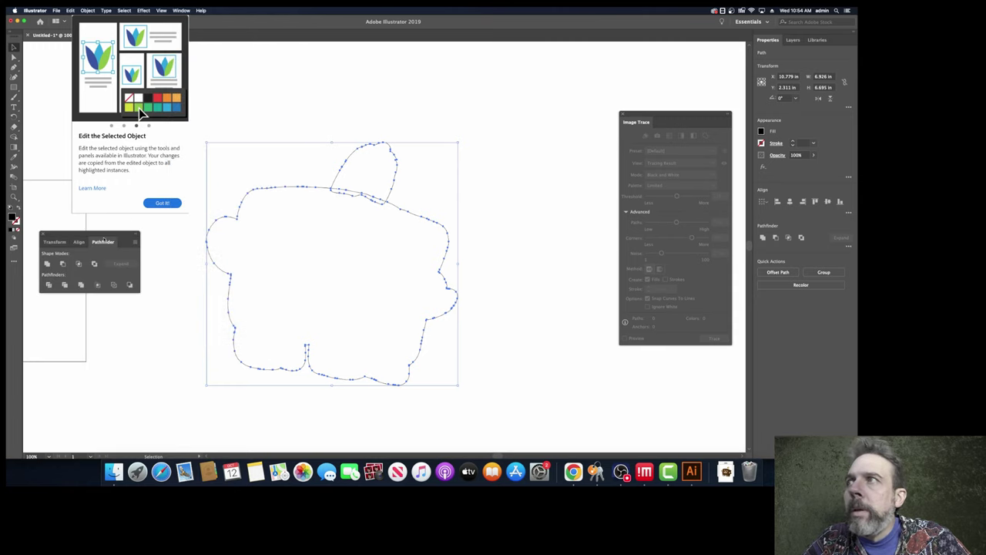
drag(95, 235, 543, 136)
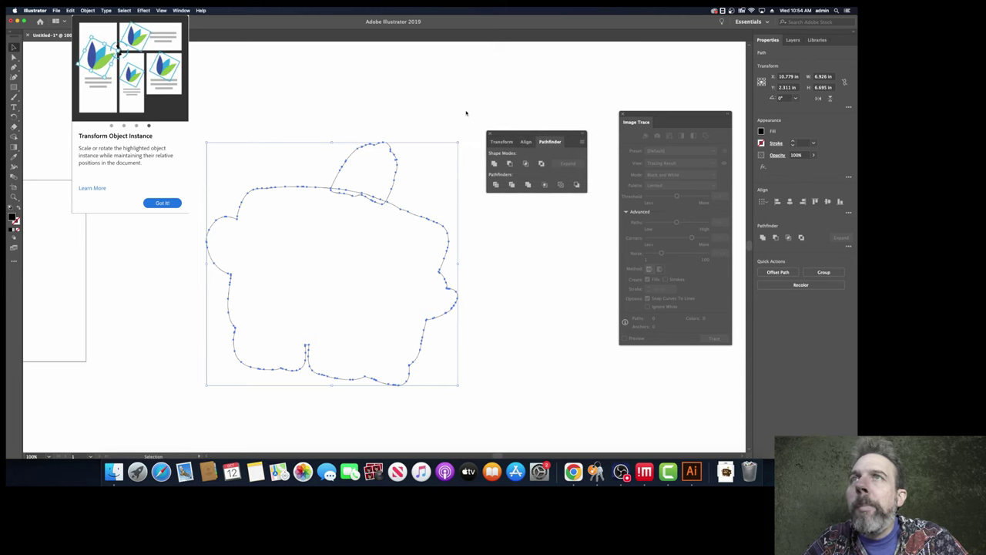
- Unite the overlapping crown and body paths into a single silhouette outline
click(182, 10)
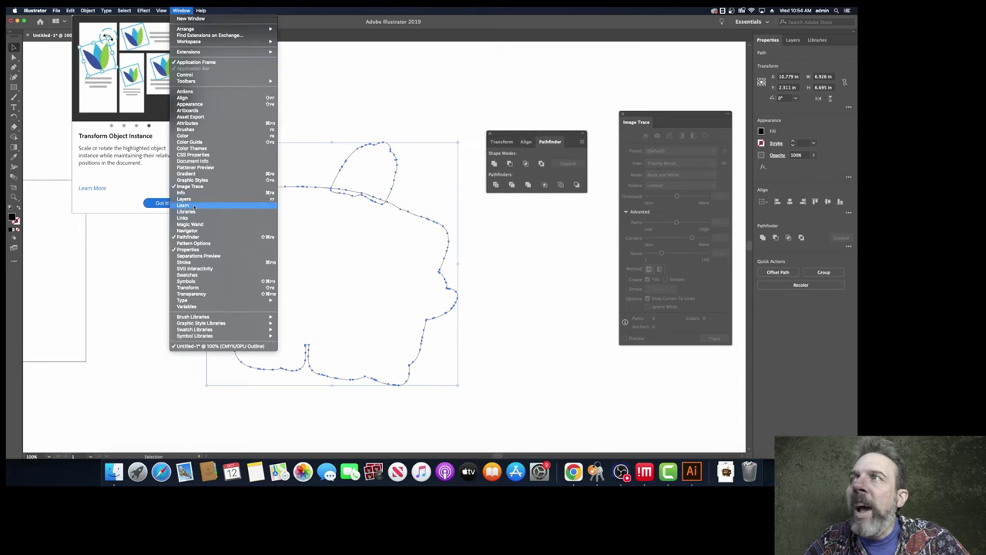
click(477, 238)
click(419, 120)
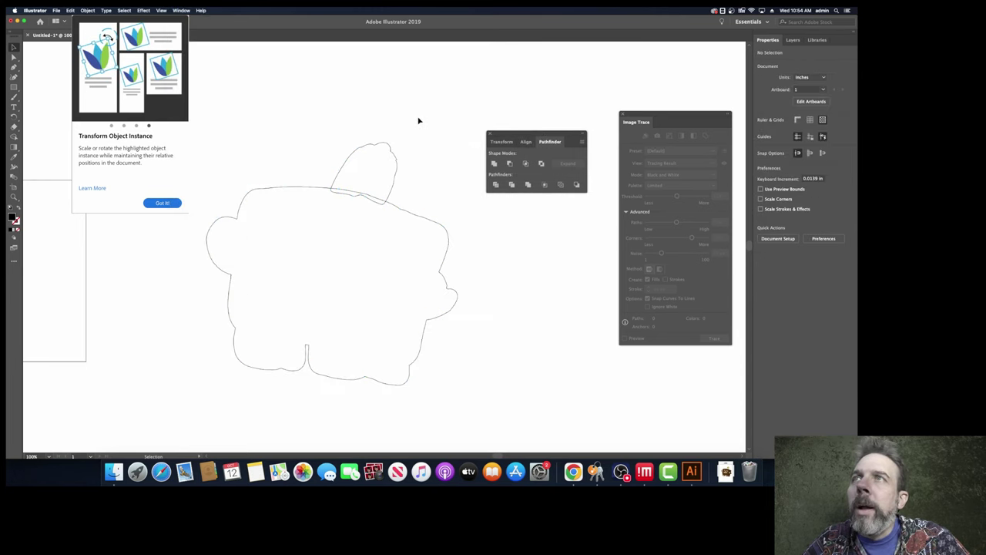
click(403, 206)
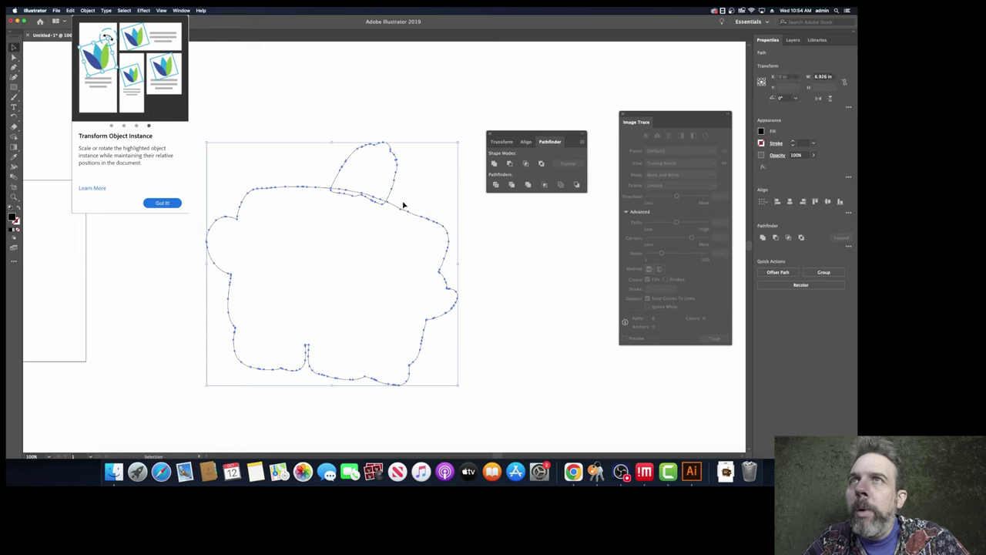
click(494, 164)
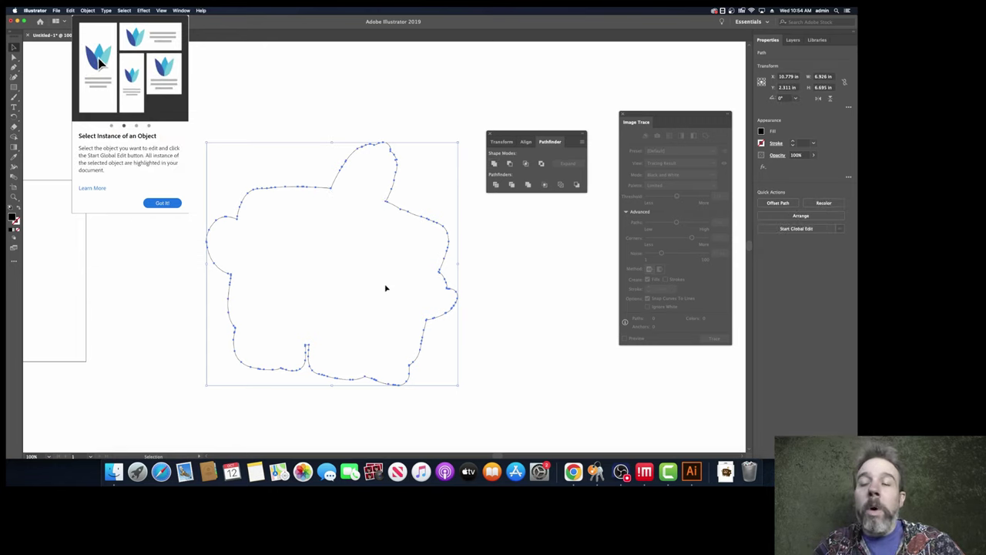
- Offset the united monkey silhouette outward by 0.1389 in with miter joins and a miter limit of 4
scroll(352, 273, down, 3)
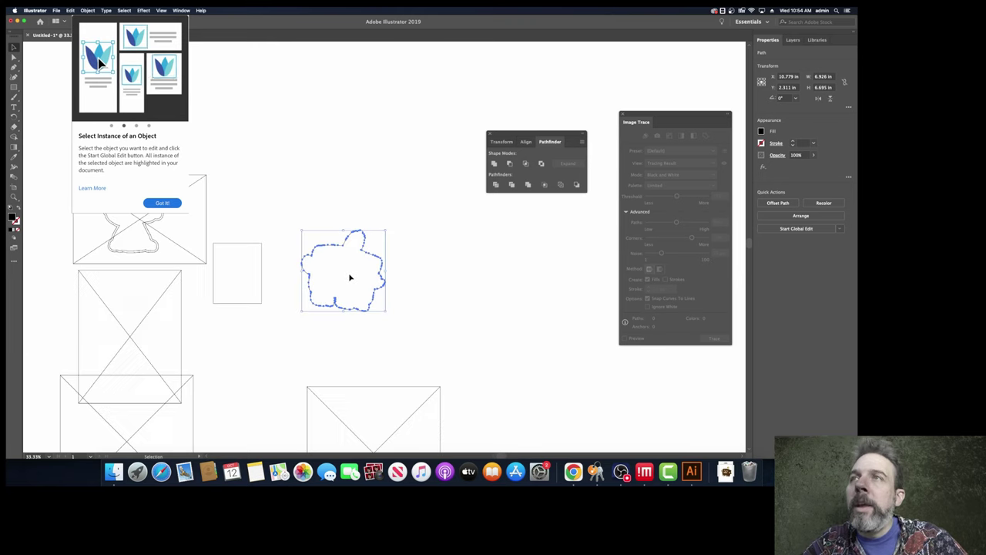
click(426, 285)
click(380, 269)
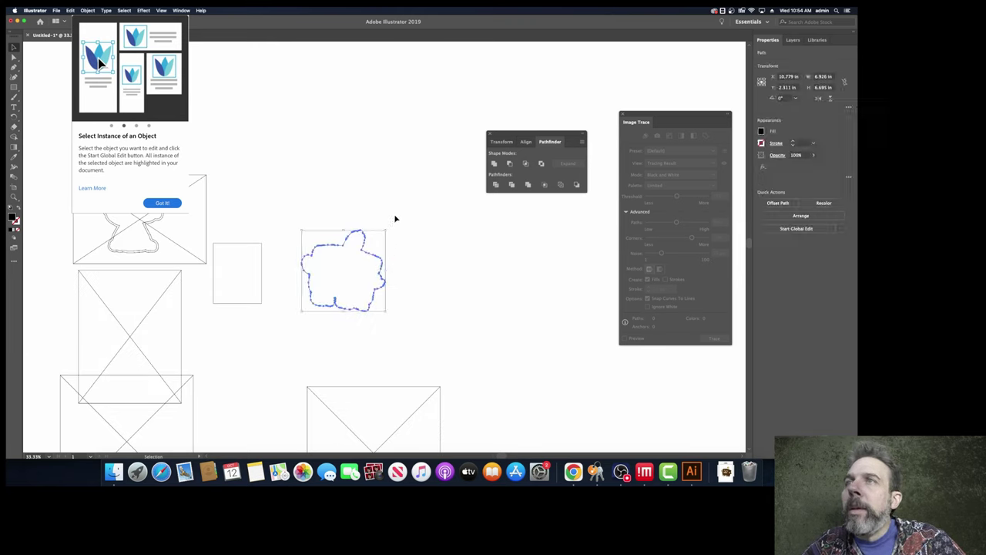
click(376, 239)
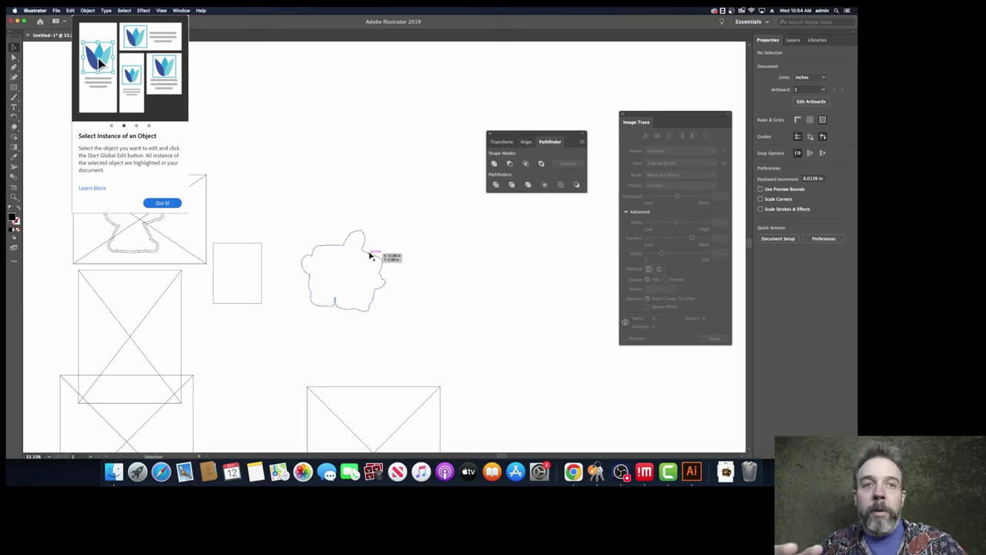
click(371, 256)
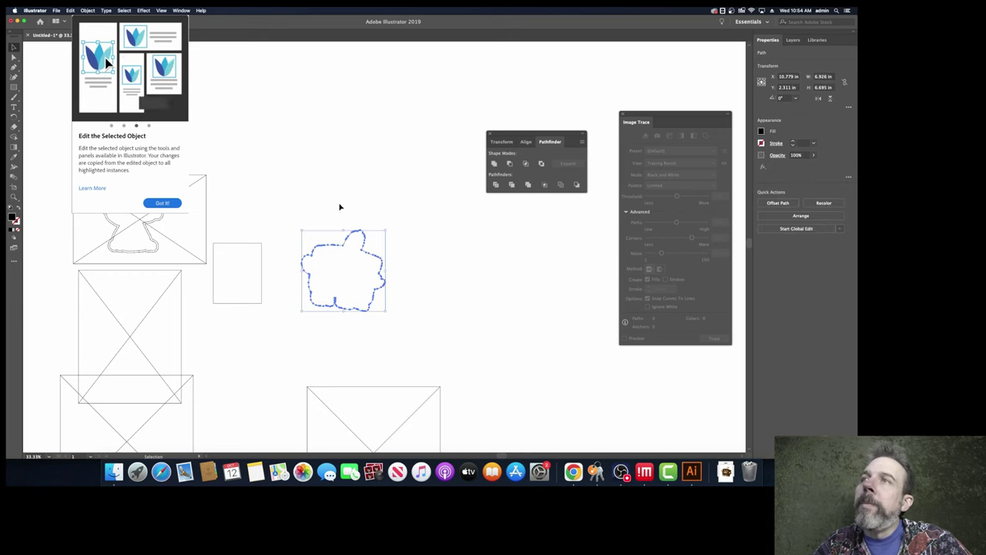
click(87, 10)
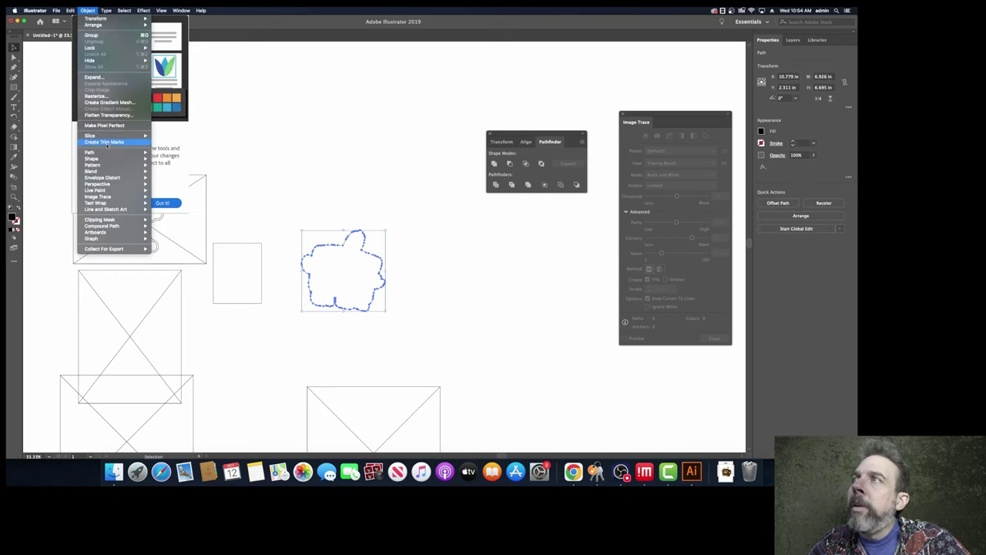
mouse_move(115, 152)
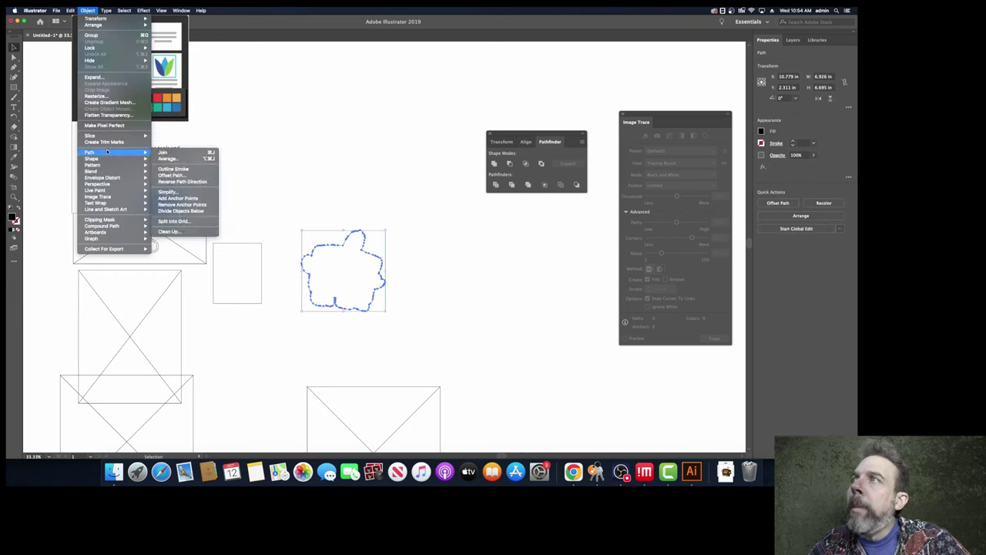
click(197, 175)
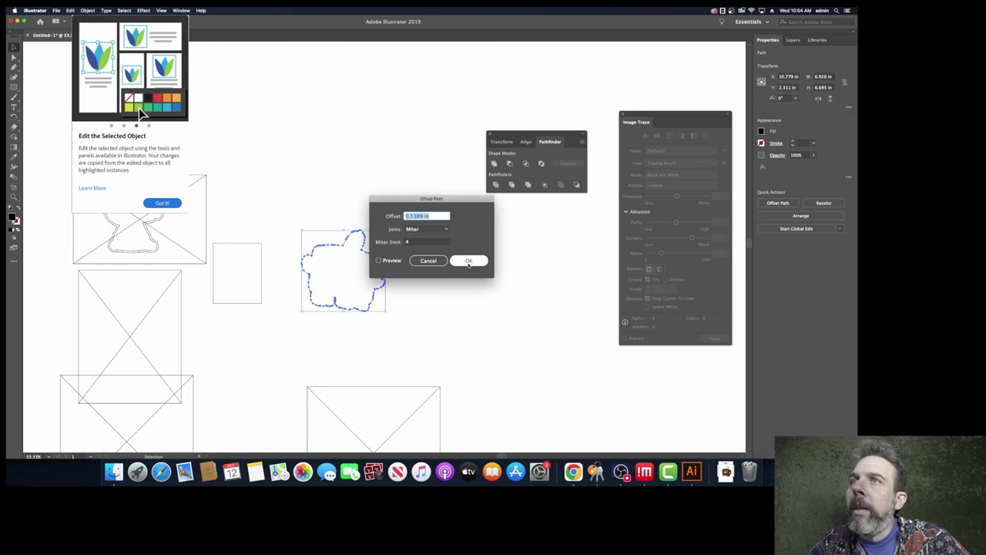
key(Return)
click(377, 213)
scroll(368, 216, down, 1)
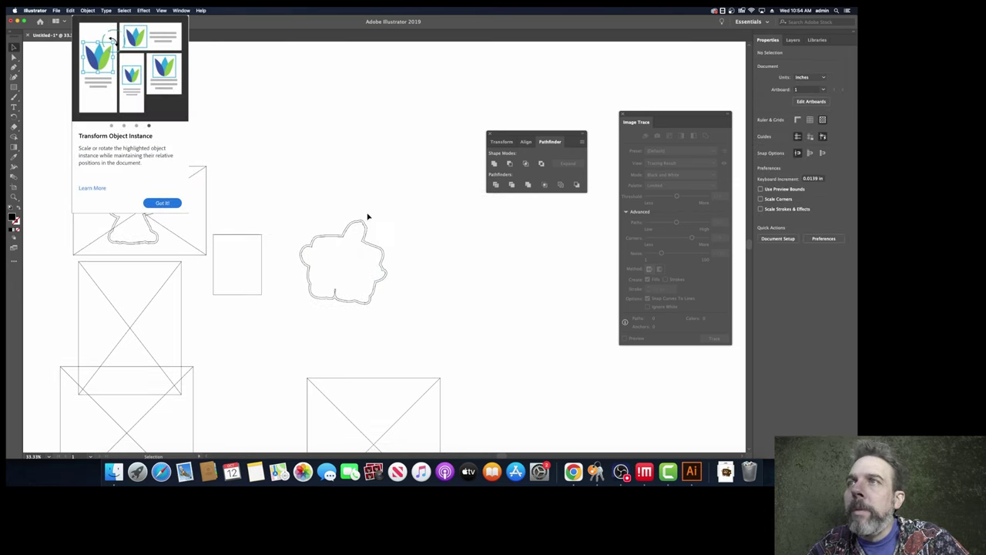
- Select both monkey outlines, turn on Preview mode and swap their fill and stroke to leave a black stroke only
click(384, 246)
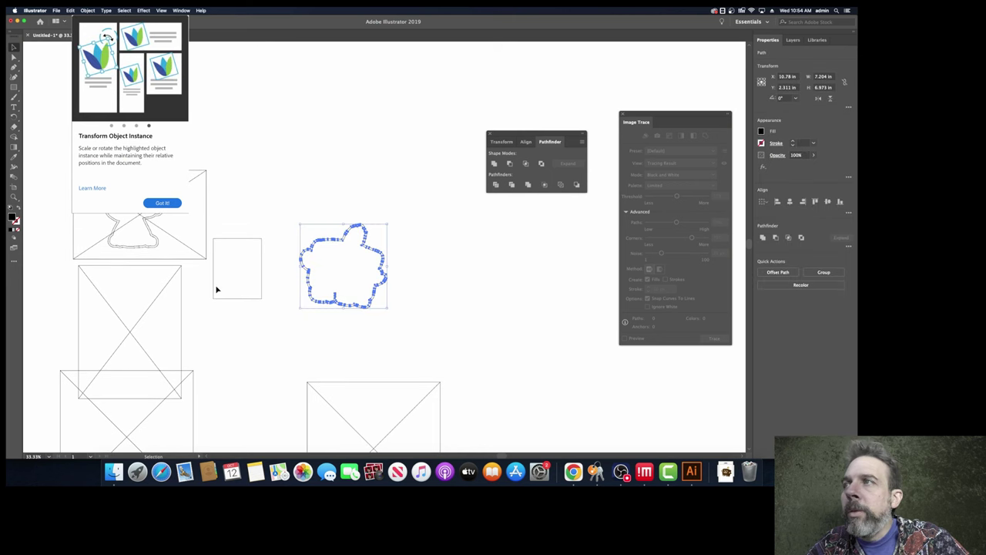
click(163, 10)
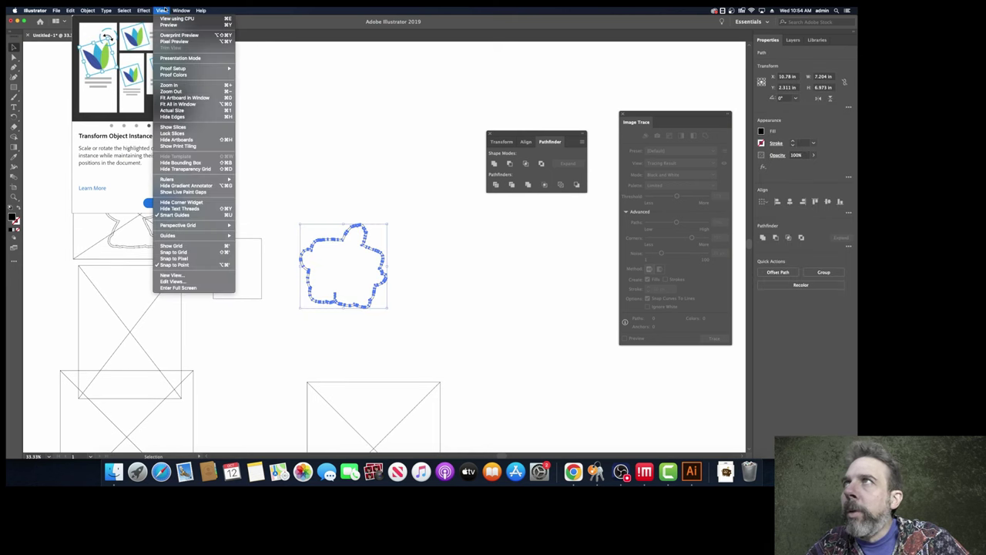
click(177, 26)
scroll(284, 333, left, 5)
scroll(283, 333, down, 2)
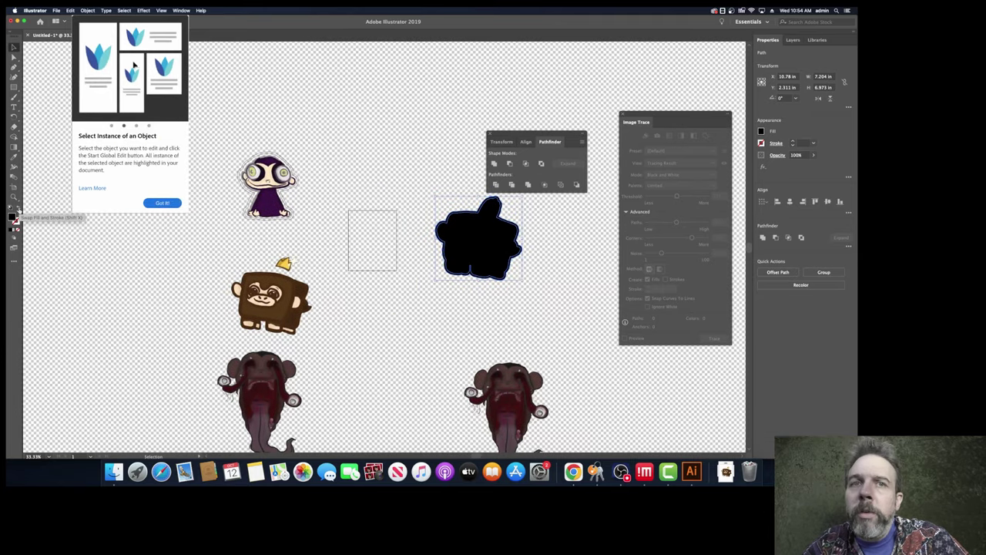
click(16, 212)
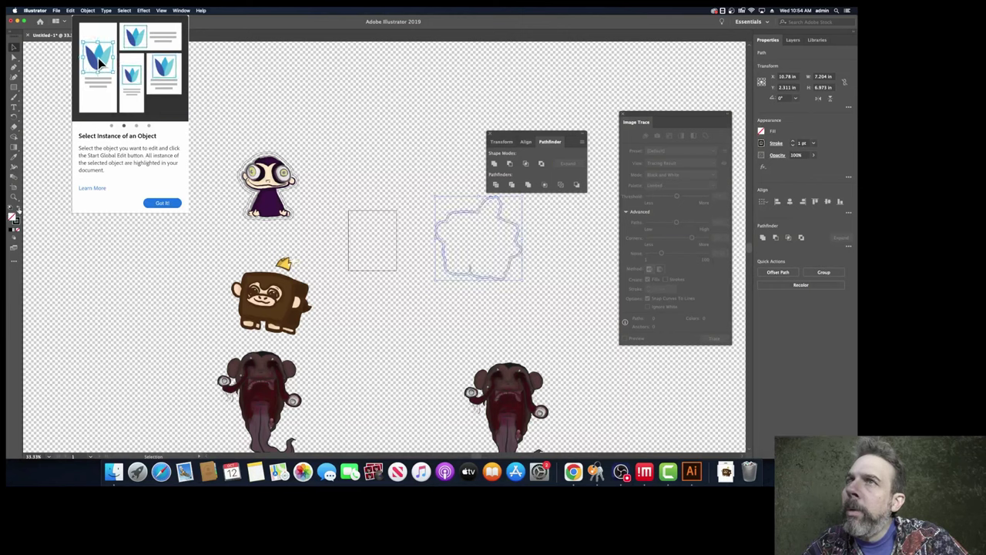
- Move the two outlines onto the brown monkey drawing so they surround its body and crown
click(473, 303)
click(460, 266)
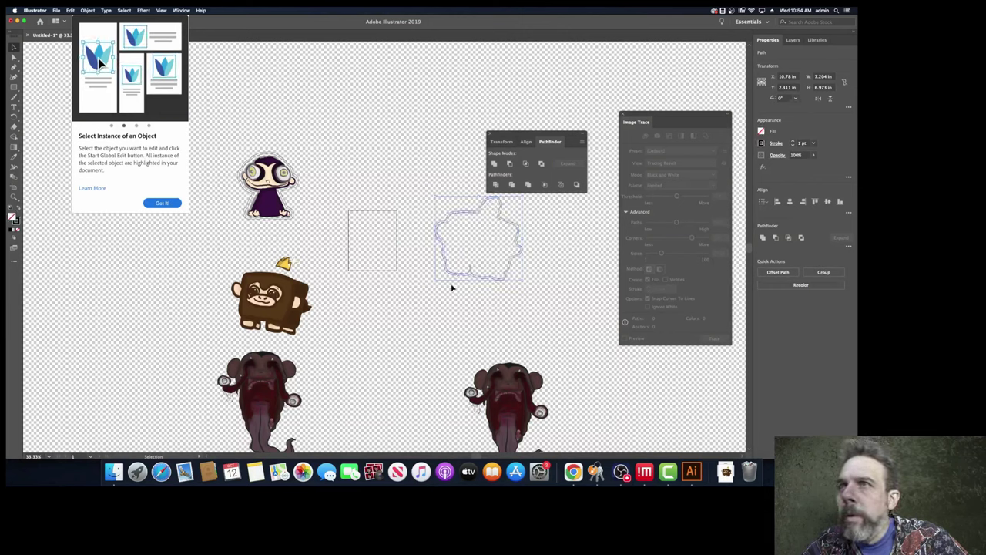
drag(484, 279, 273, 336)
scroll(273, 336, down, 2)
scroll(273, 336, up, 5)
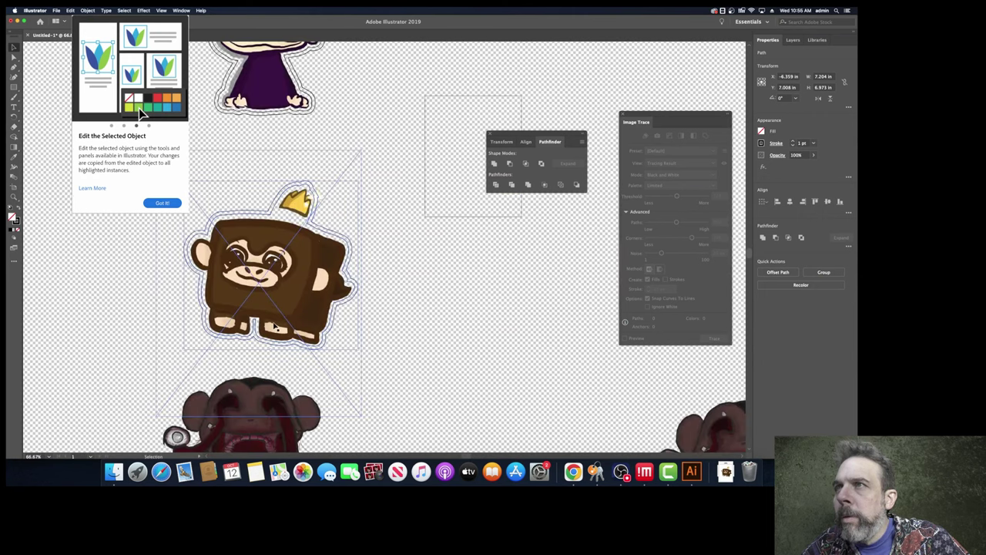
scroll(275, 324, left, 3)
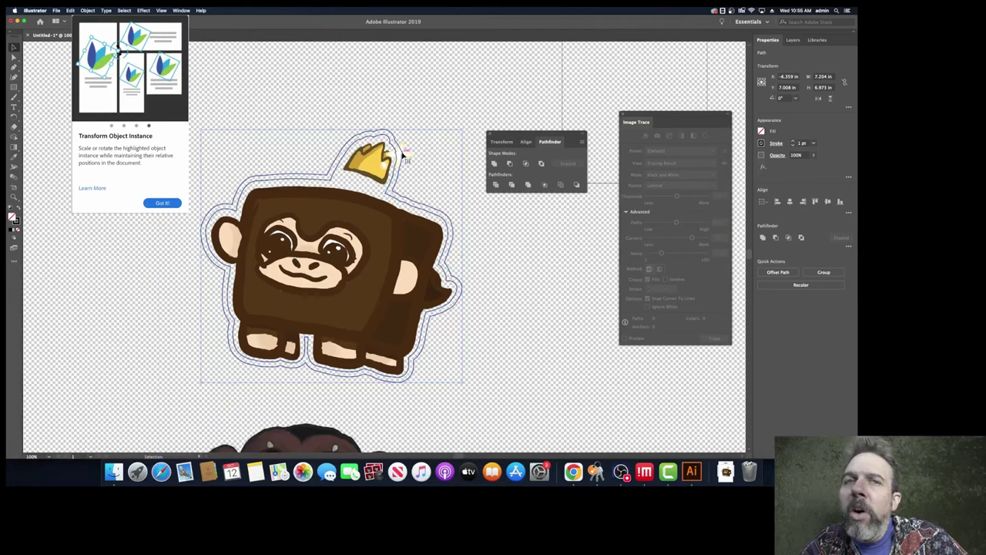
- Make the empty Layer 2 active and lock Layer 1, which holds the monkey artwork
click(412, 159)
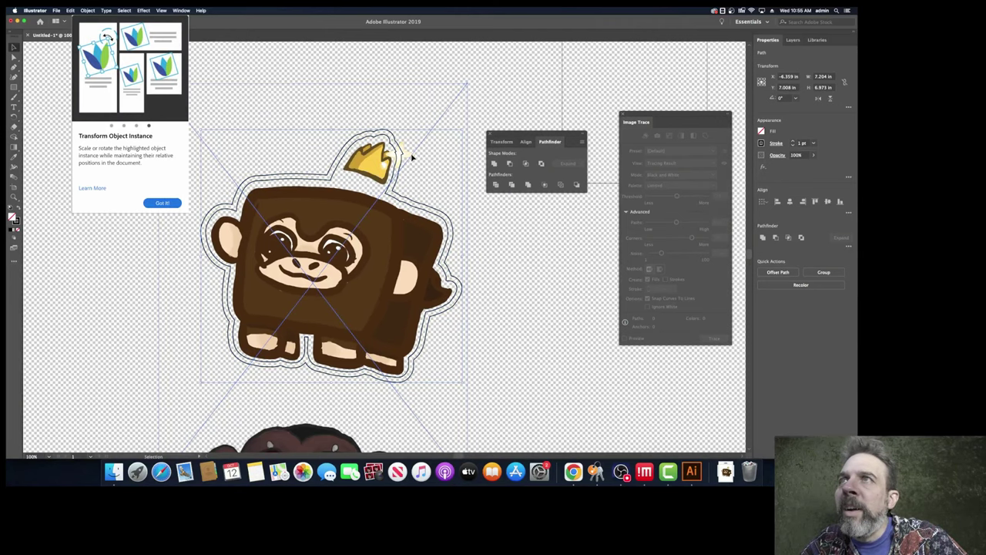
scroll(414, 167, up, 3)
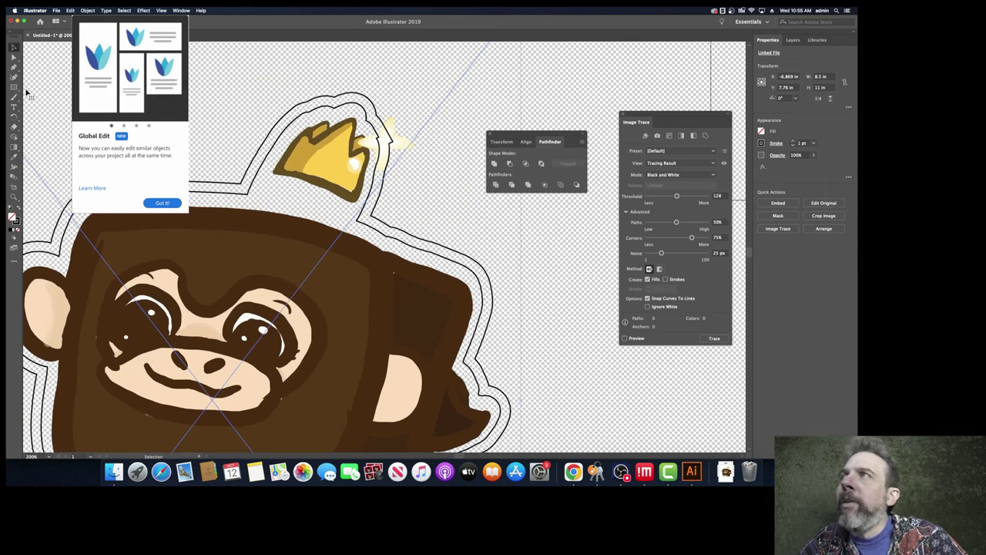
click(14, 77)
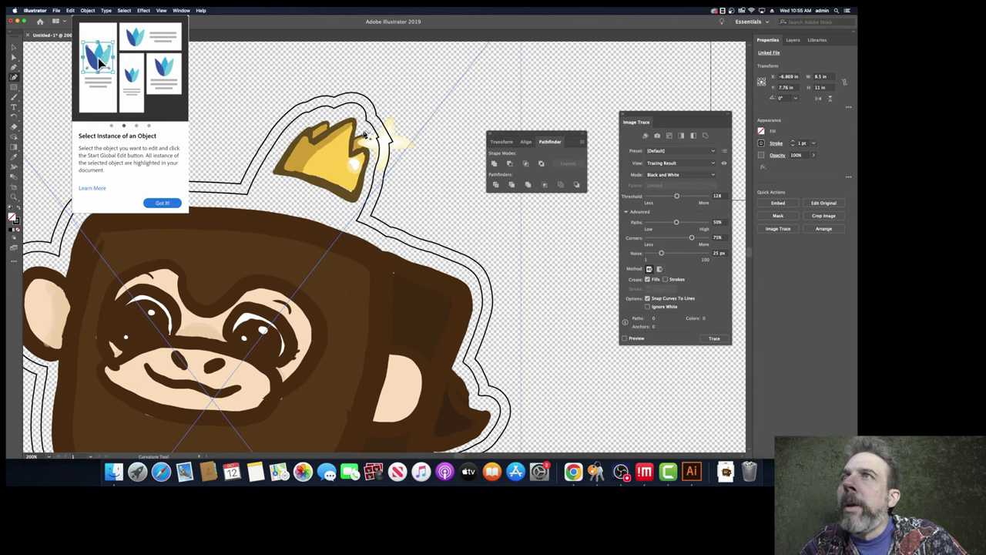
click(794, 41)
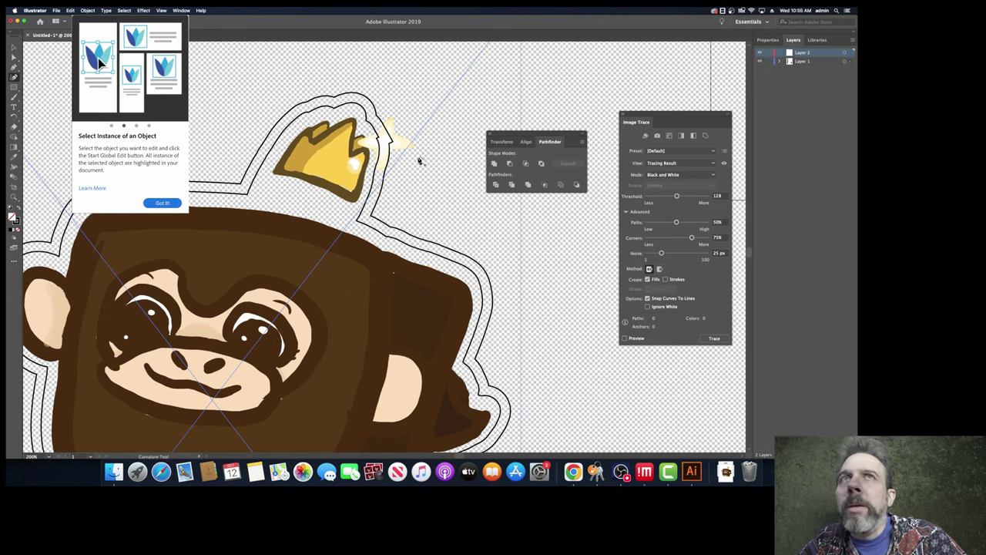
click(769, 61)
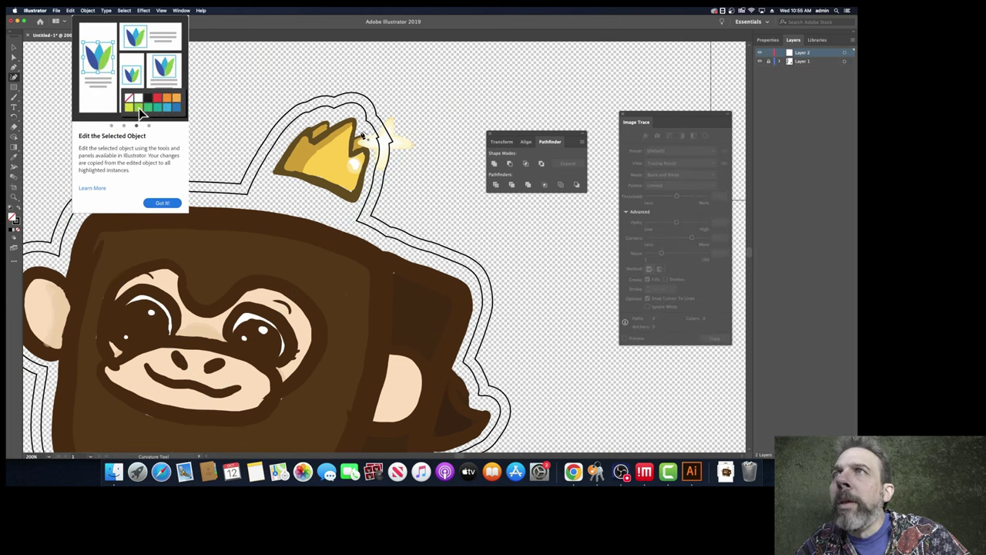
- Draw a closed Pen tool path loosely around the sparkle at the crown's tip
key(p)
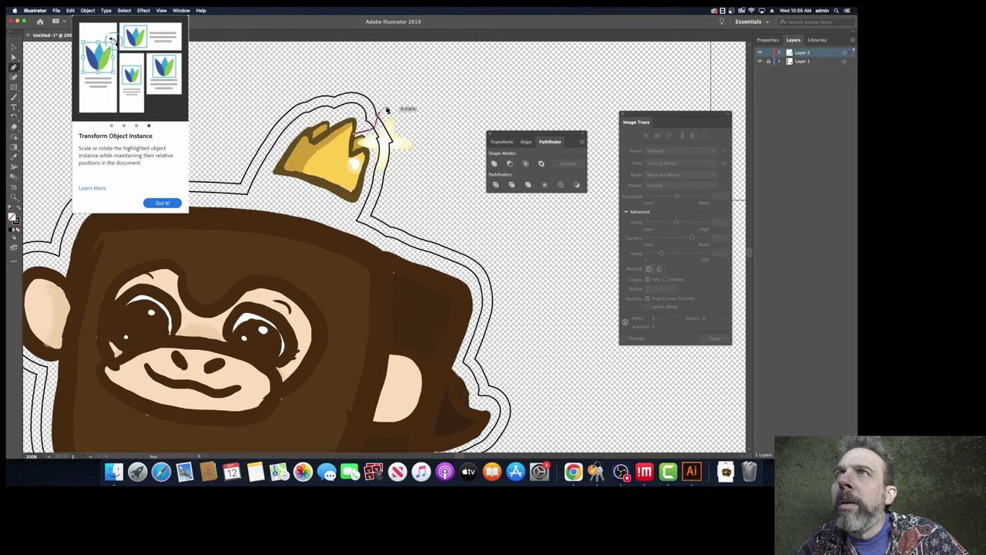
click(402, 124)
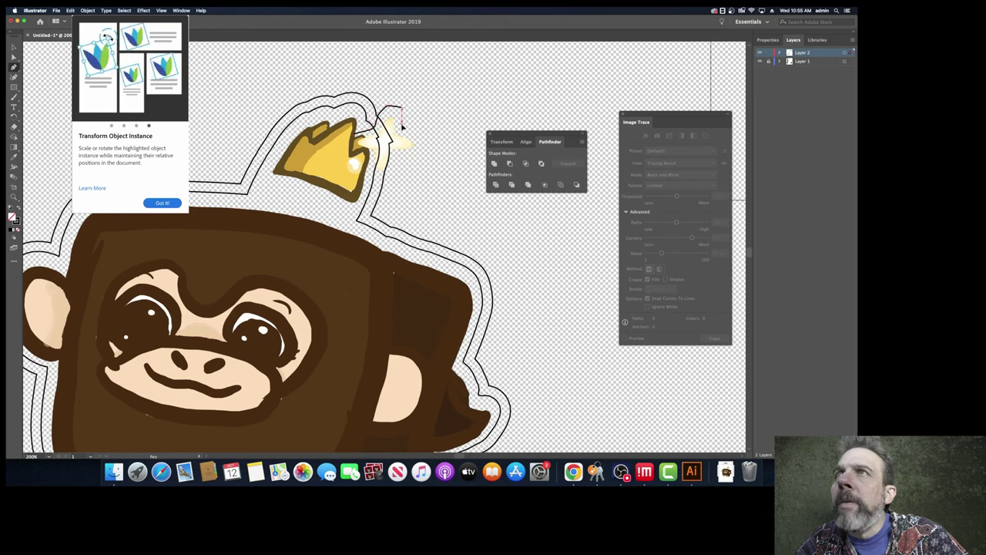
click(423, 152)
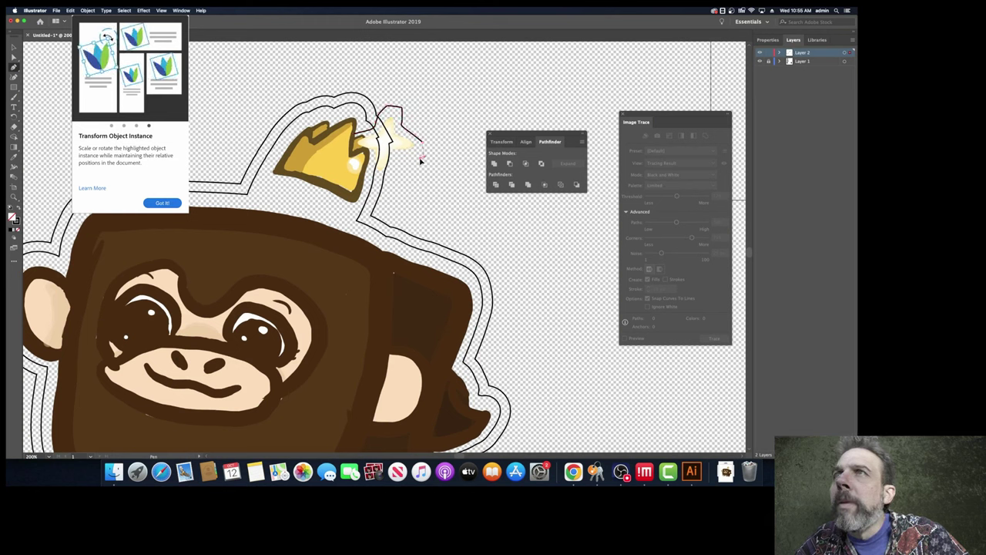
click(397, 165)
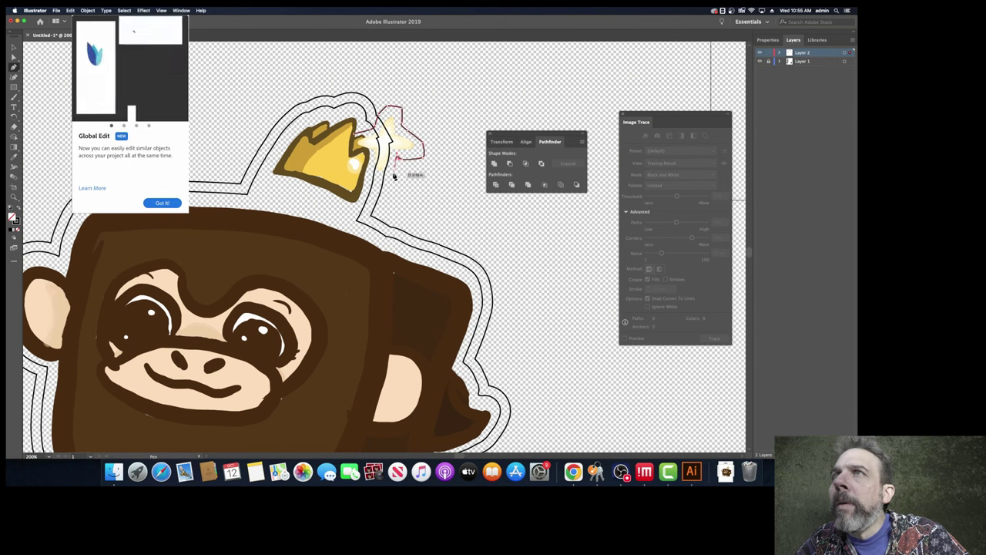
click(370, 180)
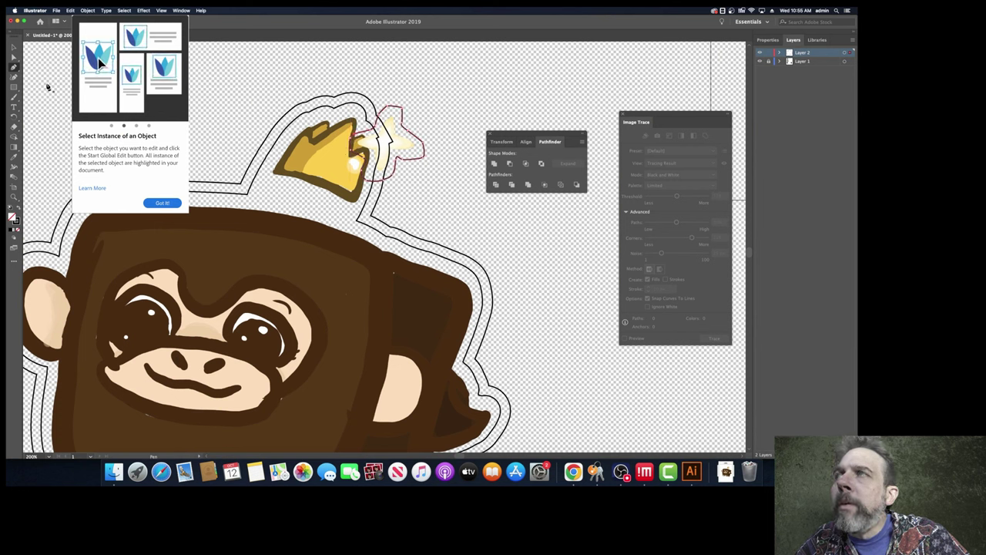
- Place a copy of the sparkle outline in the empty space beside the monkey's head
click(13, 48)
click(429, 206)
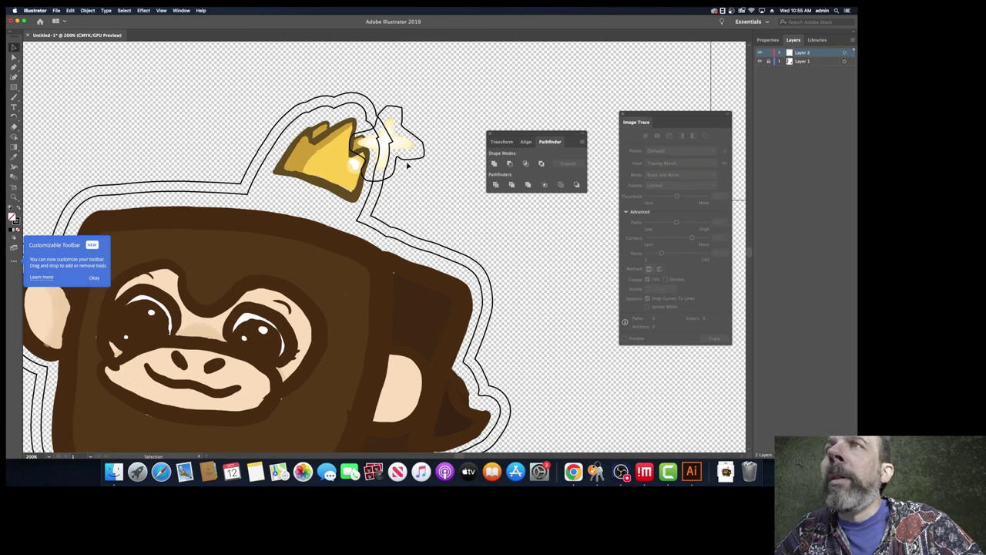
drag(408, 162, 560, 266)
click(423, 144)
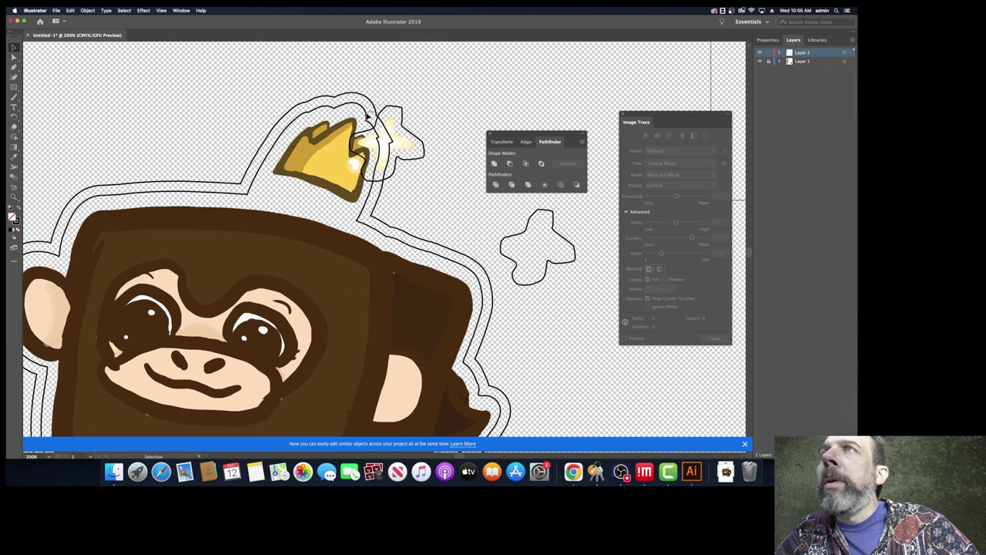
- Unlock Layer 1 and unite the inner monkey outline with the sparkle outline at the crown
click(771, 65)
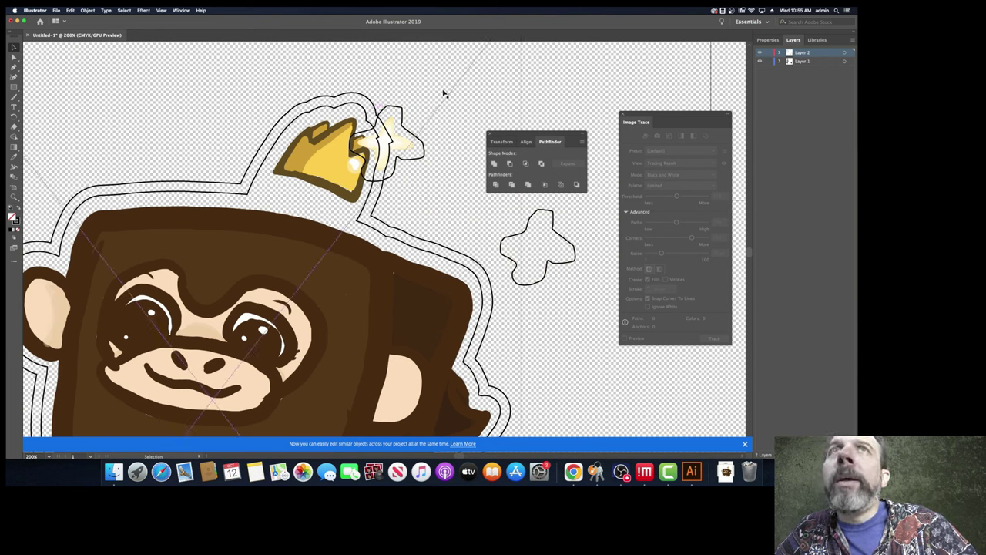
click(387, 100)
click(359, 111)
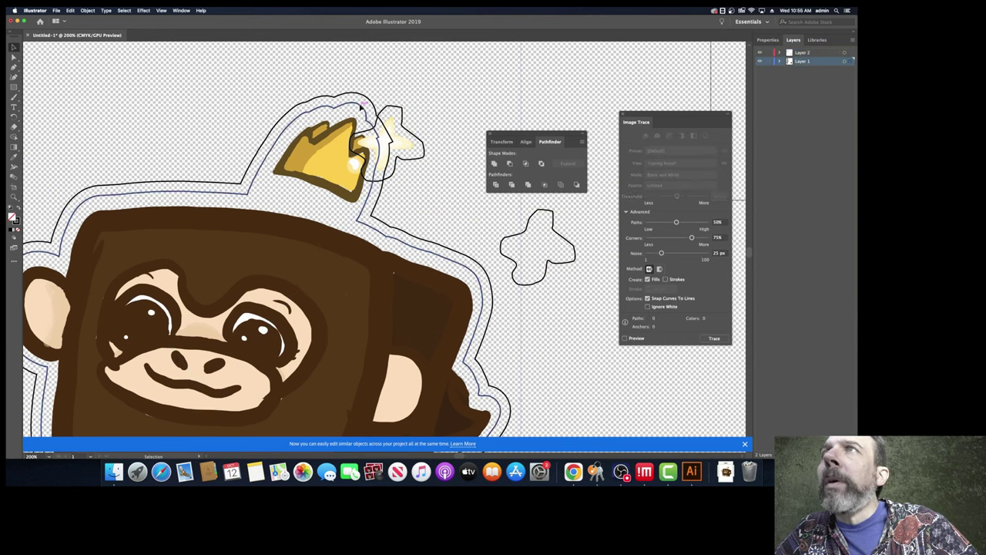
click(362, 108)
click(386, 114)
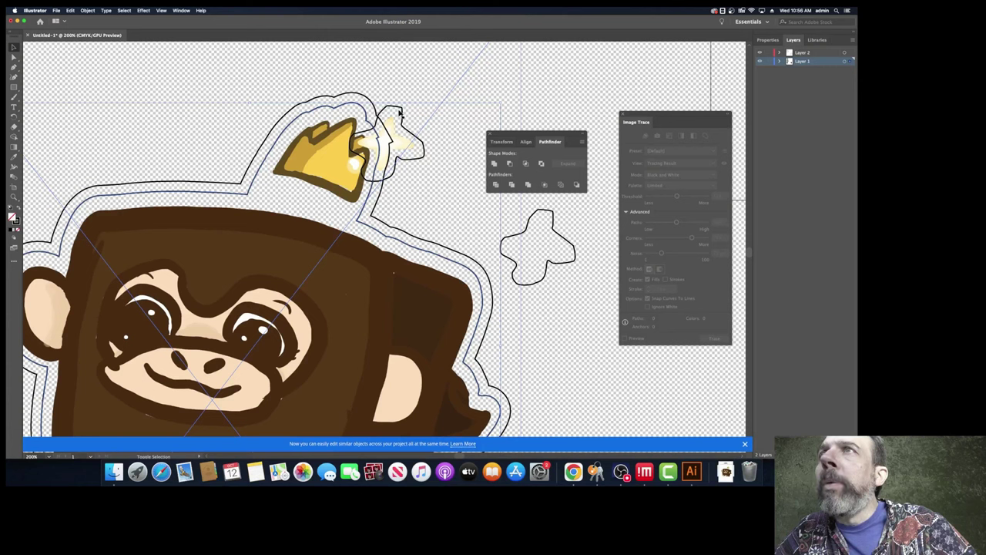
click(400, 114)
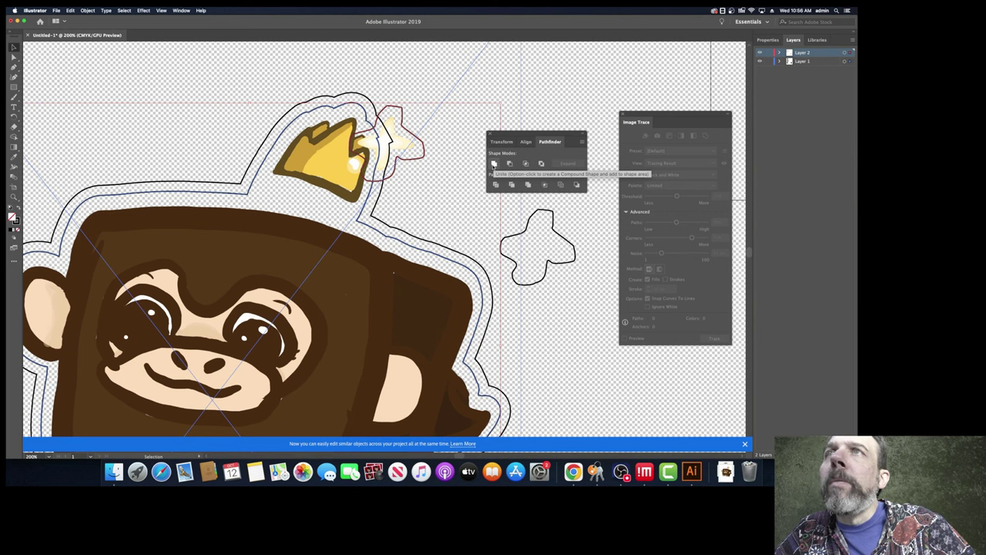
click(494, 164)
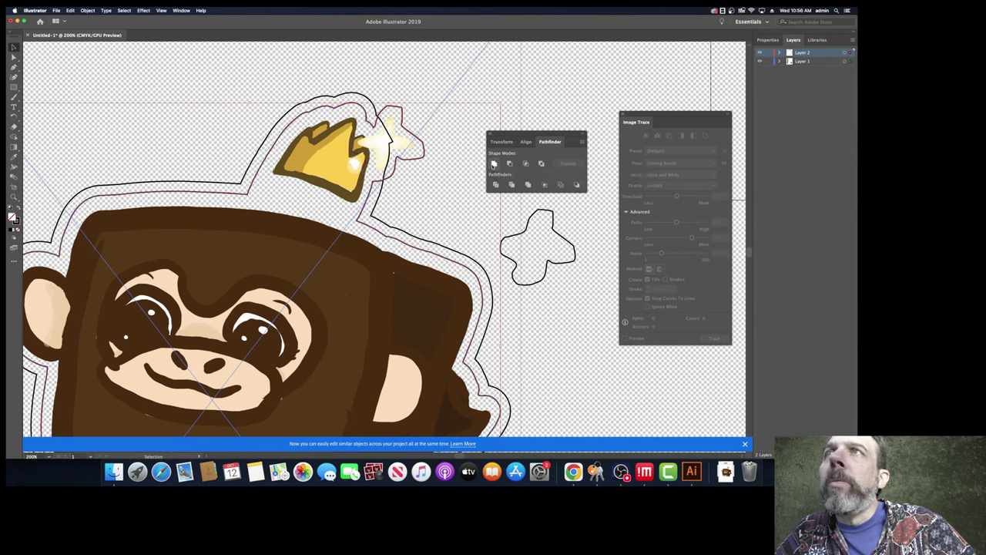
click(447, 143)
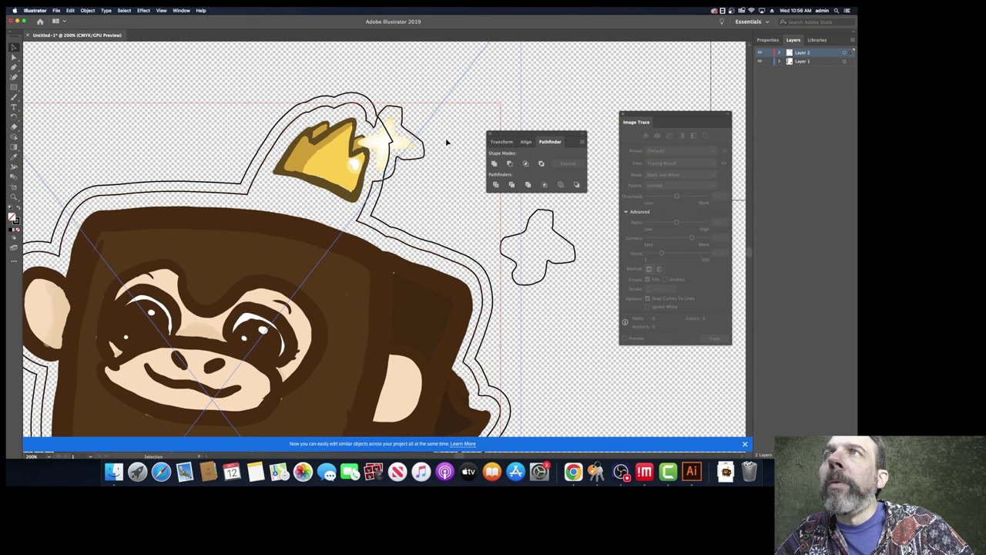
- Create an outward offset path around the sparkle copy beside the monkey's head
click(538, 217)
click(88, 10)
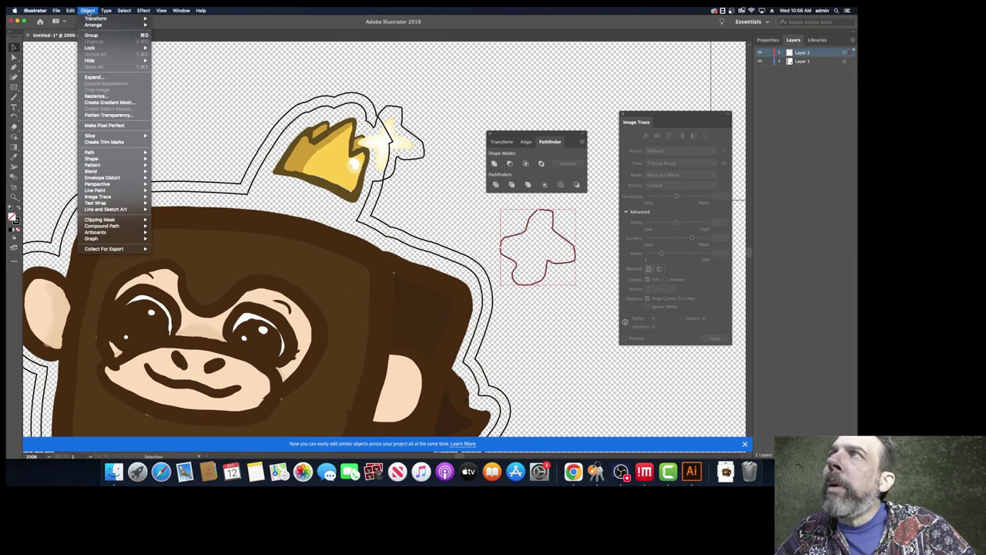
mouse_move(123, 152)
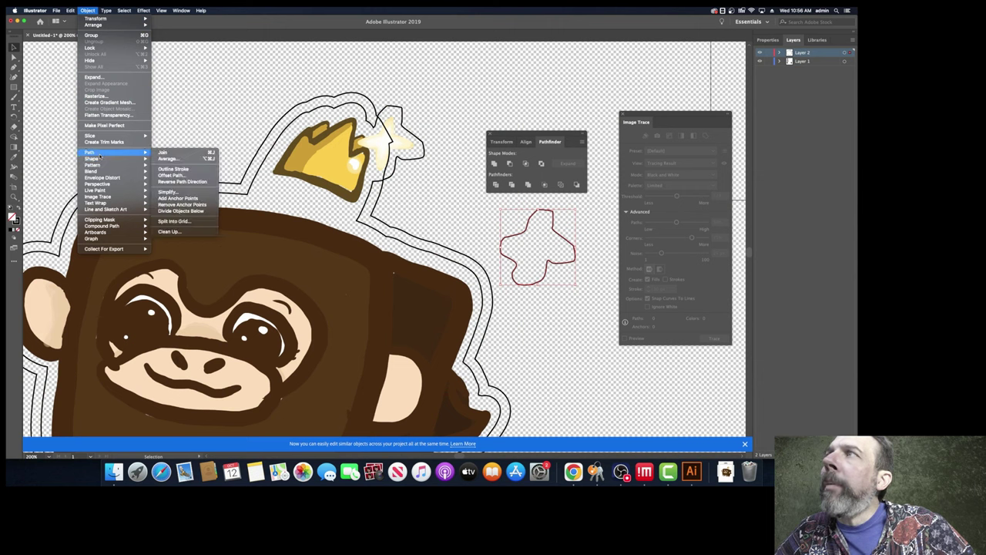
click(188, 175)
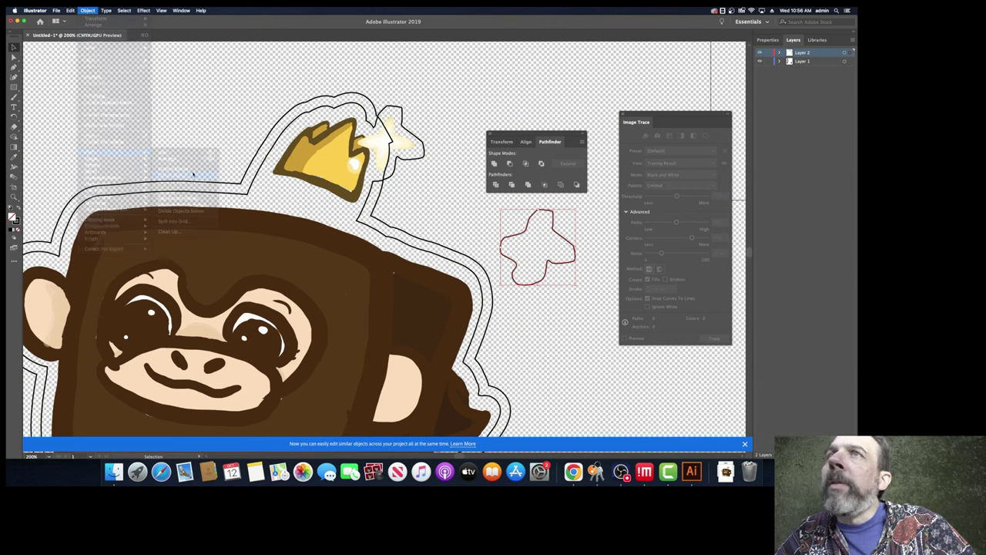
click(468, 262)
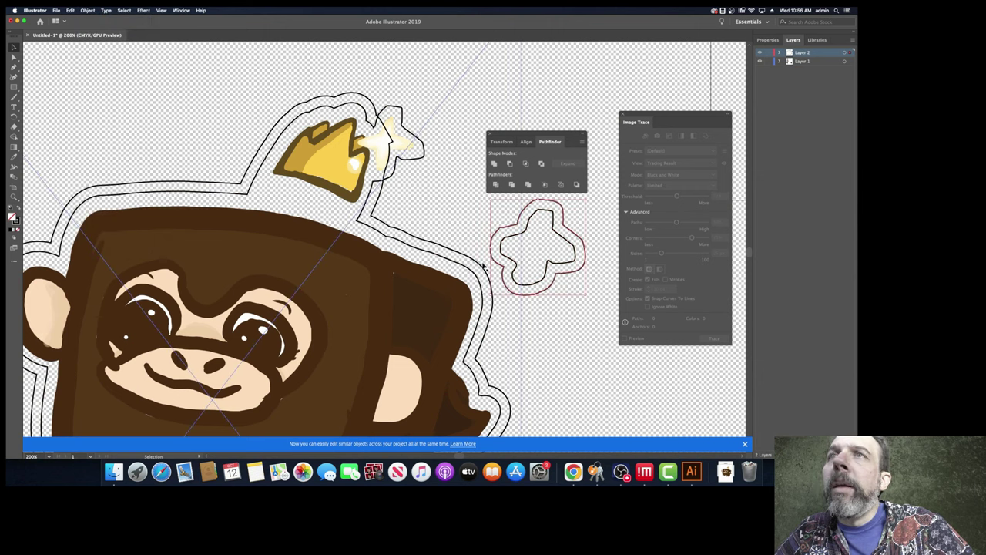
- Place the offset sparkle outline over the crown's sparkle and unite it with the monkey's outer outline
click(586, 222)
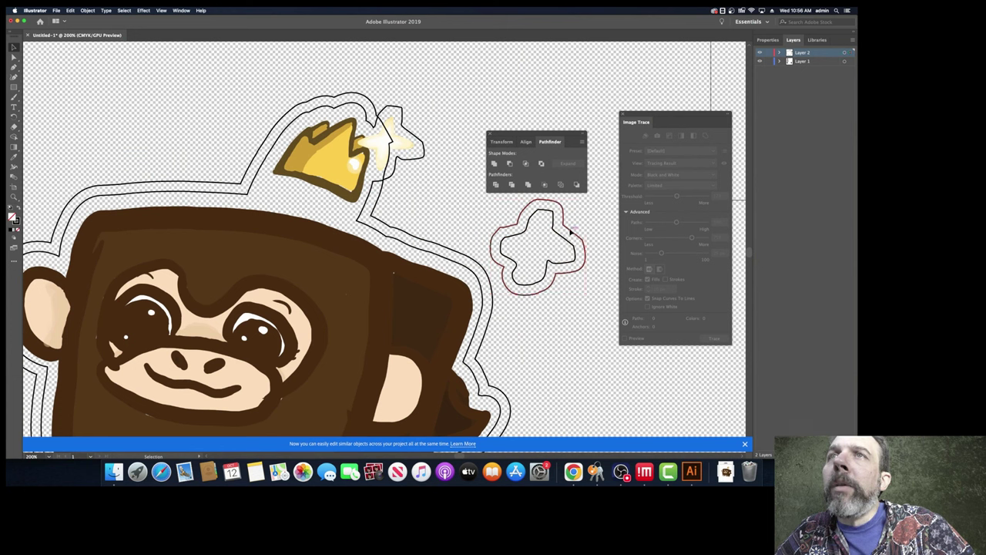
drag(574, 232, 417, 127)
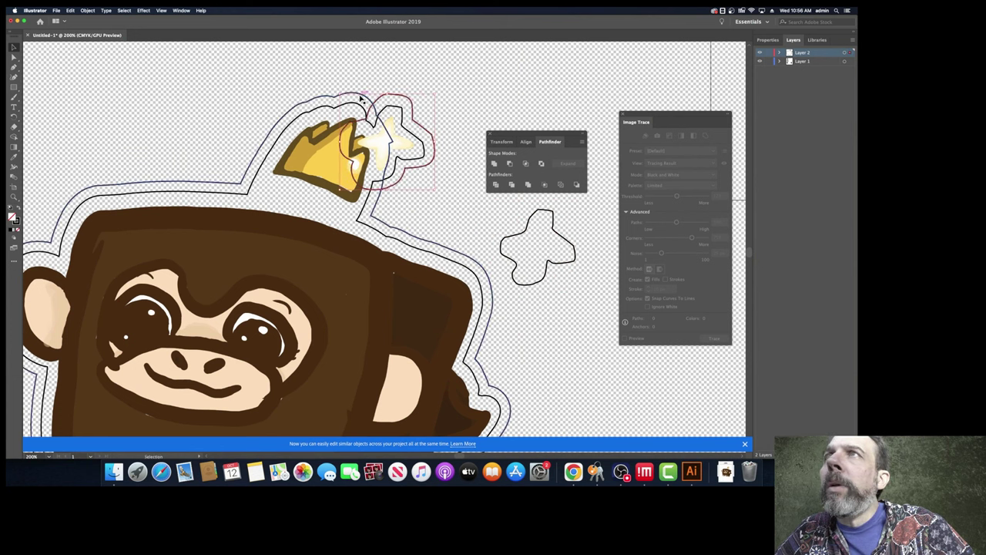
shift+click(324, 101)
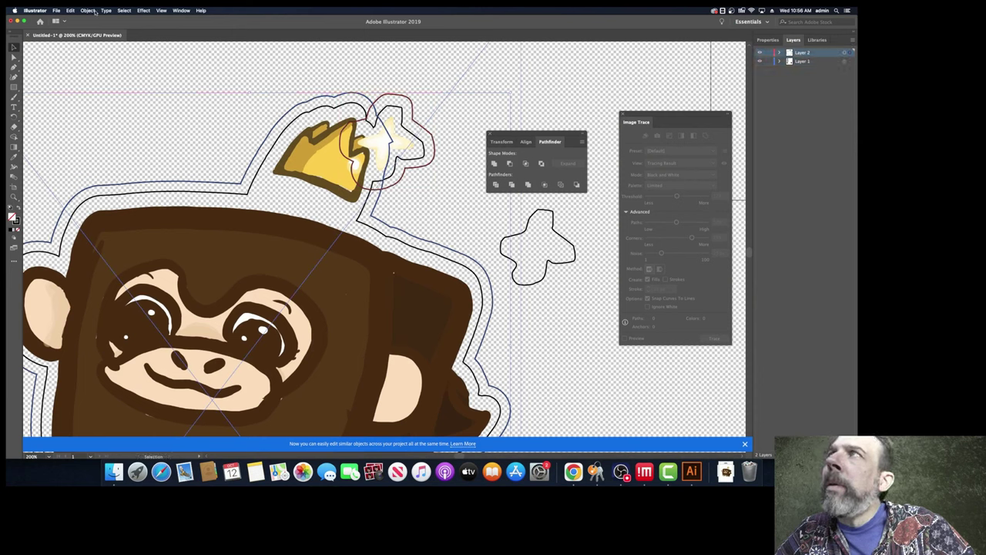
click(447, 179)
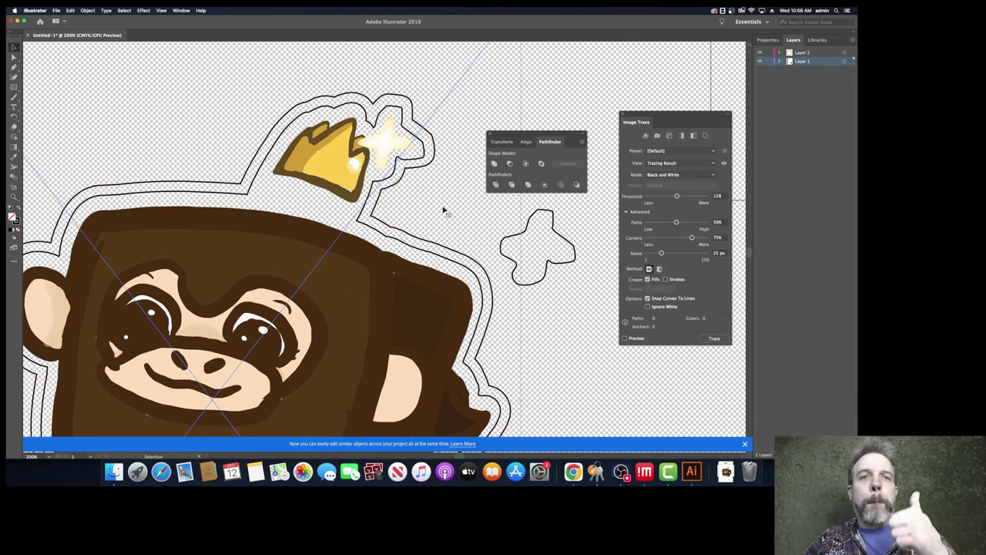
- Delete the leftover sparkle copy from the empty space beside the monkey's head
drag(514, 223, 544, 240)
key(super+z)
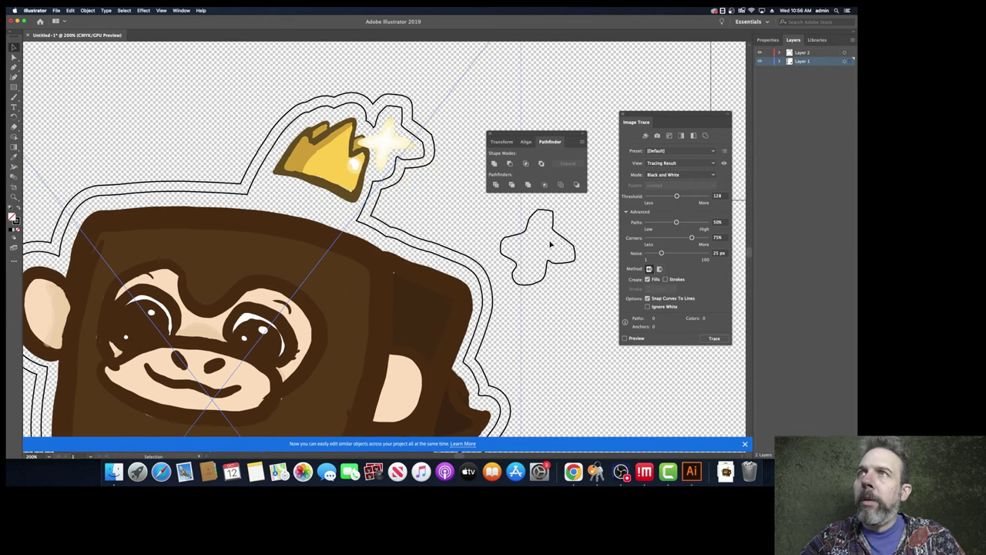
click(575, 260)
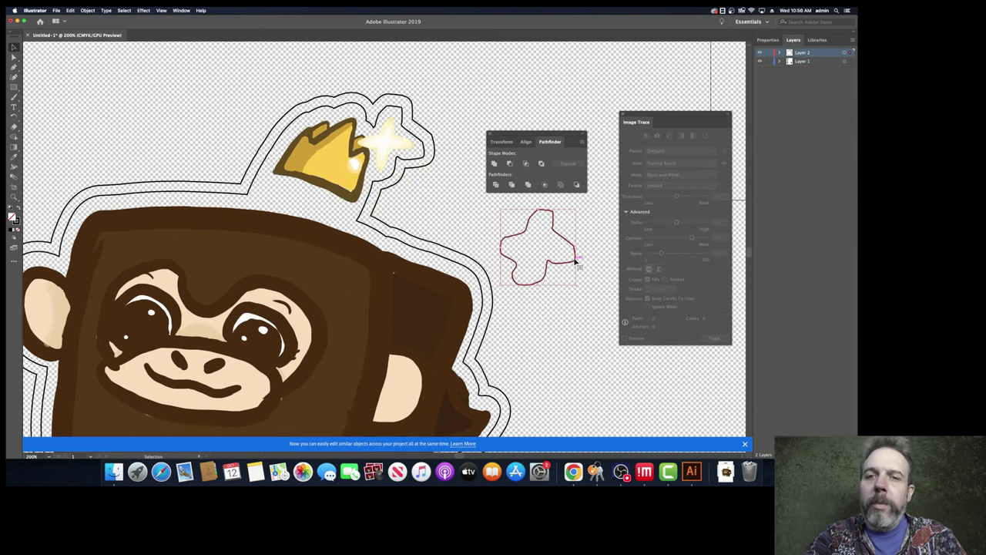
drag(575, 260, 462, 258)
key(super+minus)
key(super+minus)
key(super+minus)
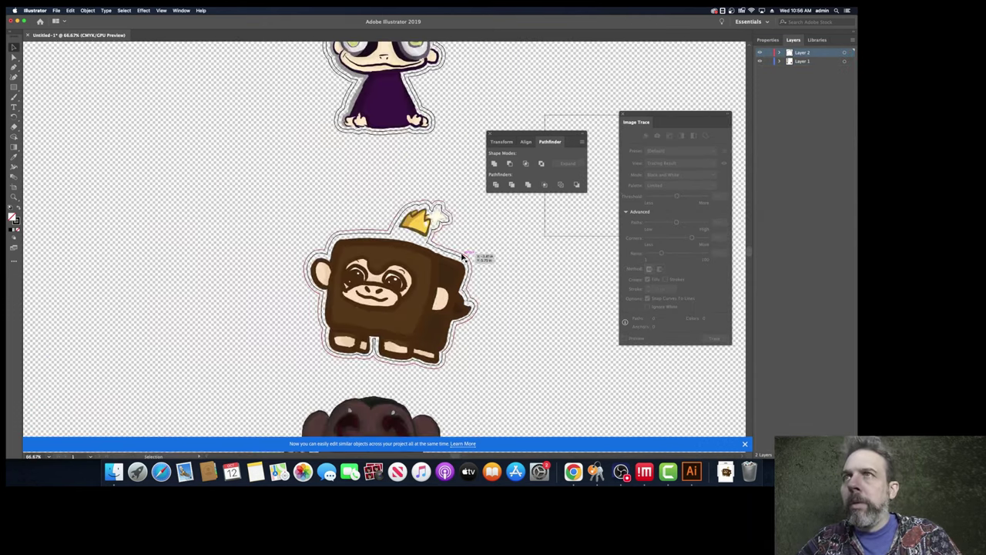
key(super+minus)
key(super+plus)
key(super+plus)
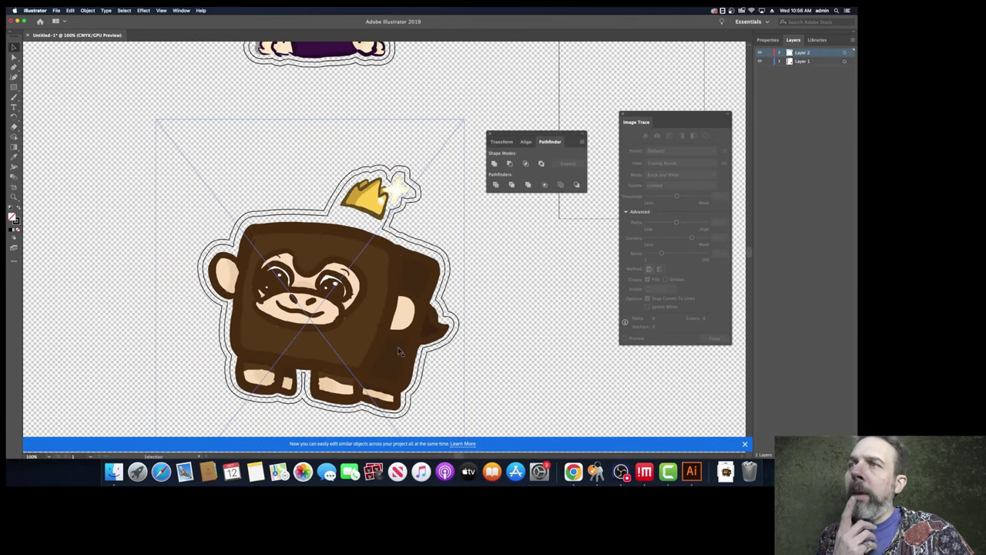
- Move the brown monkey together with its outlines up beside the purple monkey
scroll(436, 367, down, 2)
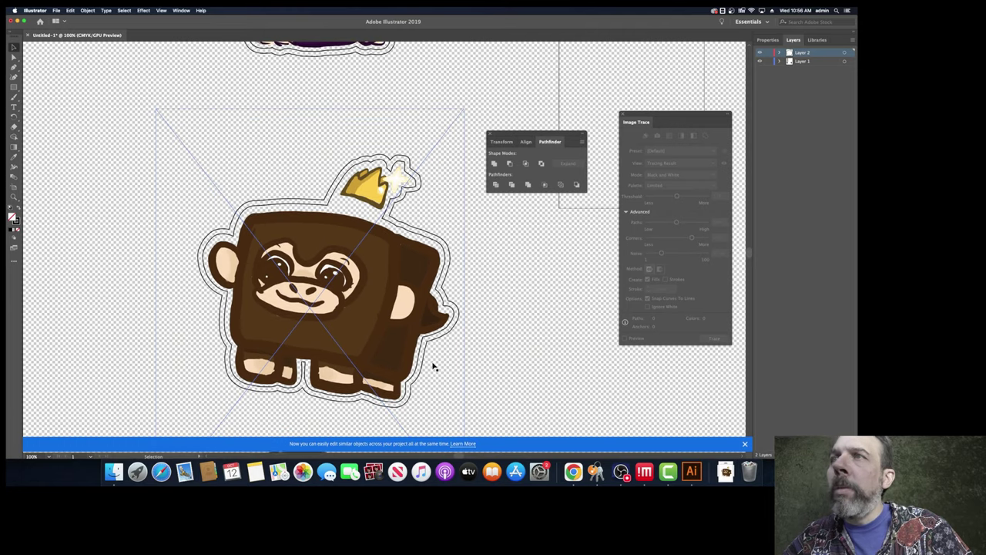
scroll(429, 363, down, 4)
scroll(428, 364, up, 2)
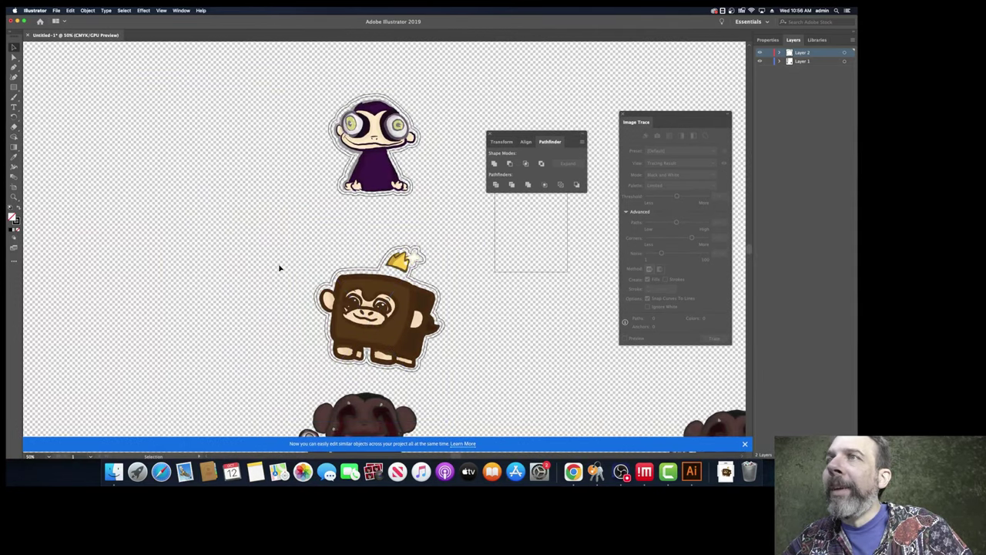
drag(400, 336, 257, 167)
- Expand the black-and-white image trace of the screaming monkey's copy into vector paths
scroll(373, 293, down, 2)
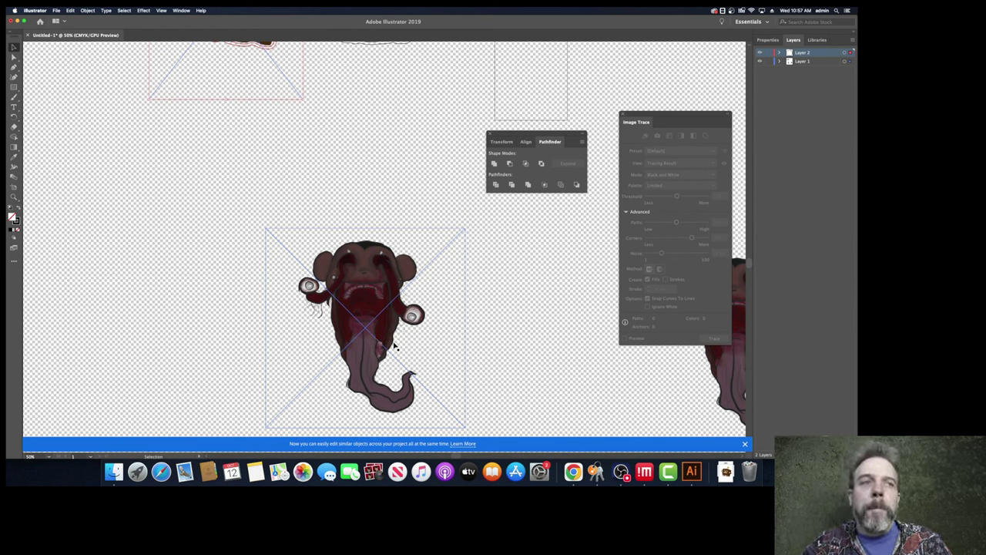
click(650, 359)
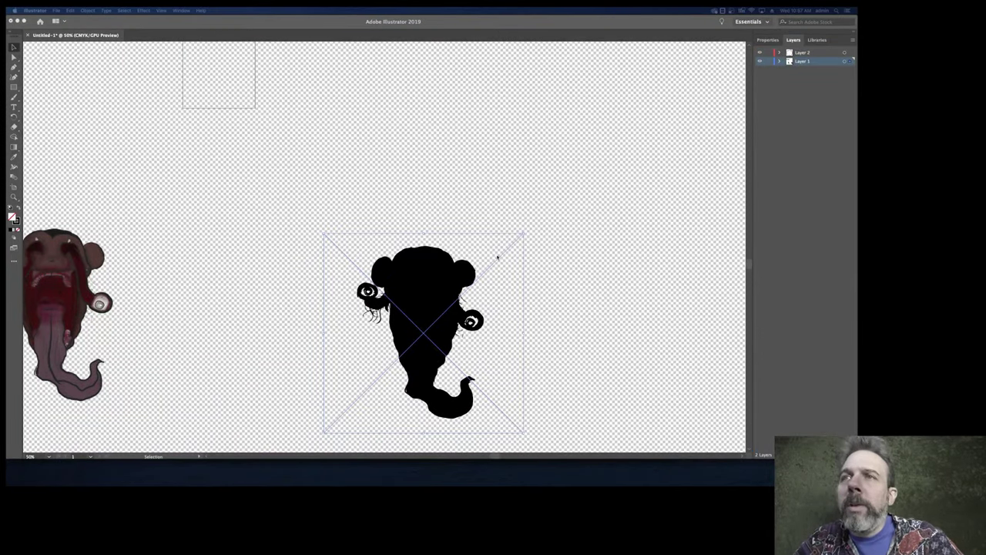
scroll(374, 316, down, 2)
scroll(374, 316, up, 5)
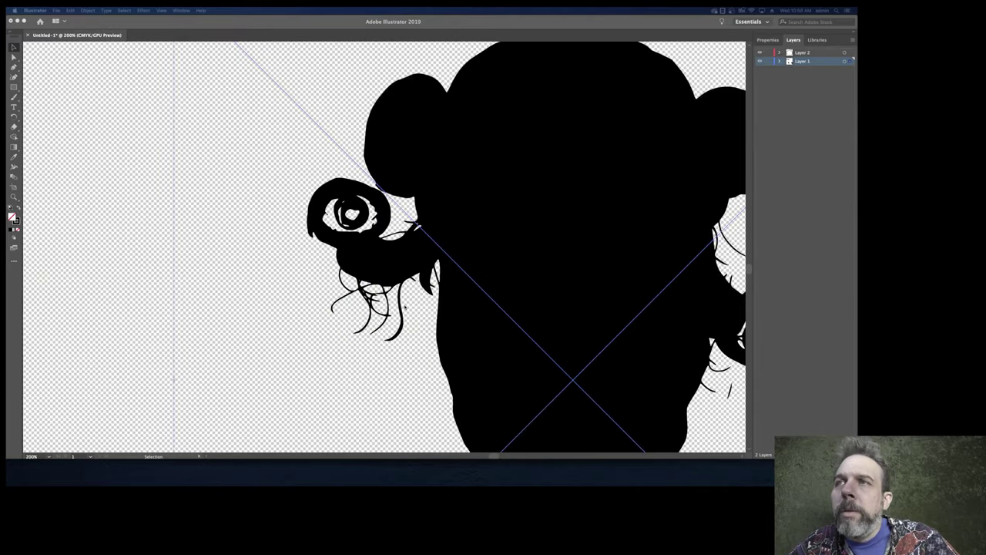
scroll(455, 301, down, 4)
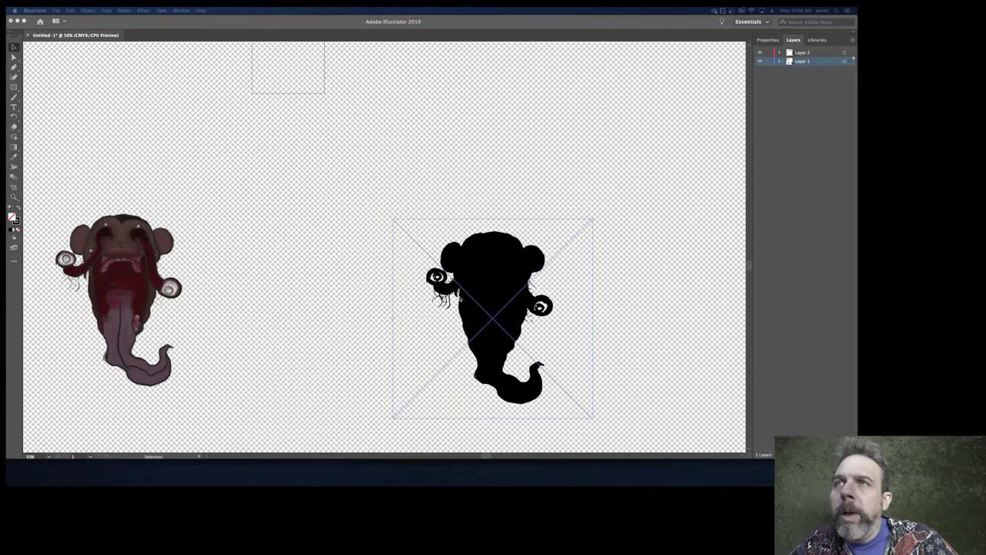
click(108, 292)
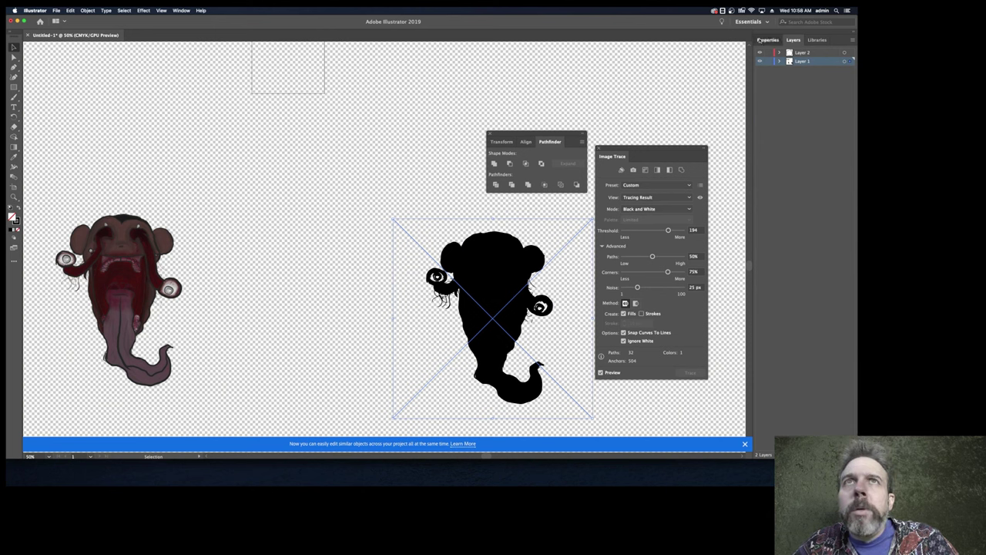
click(768, 39)
click(800, 231)
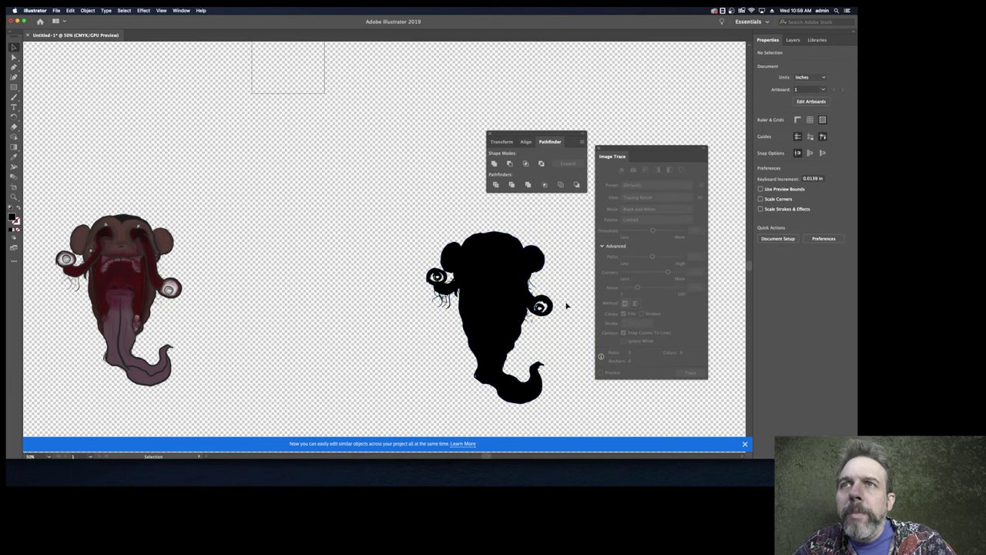
- Ungroup the expanded silhouette of the screaming monkey
key(super+minus)
key(super+plus)
key(super+plus)
key(super+plus)
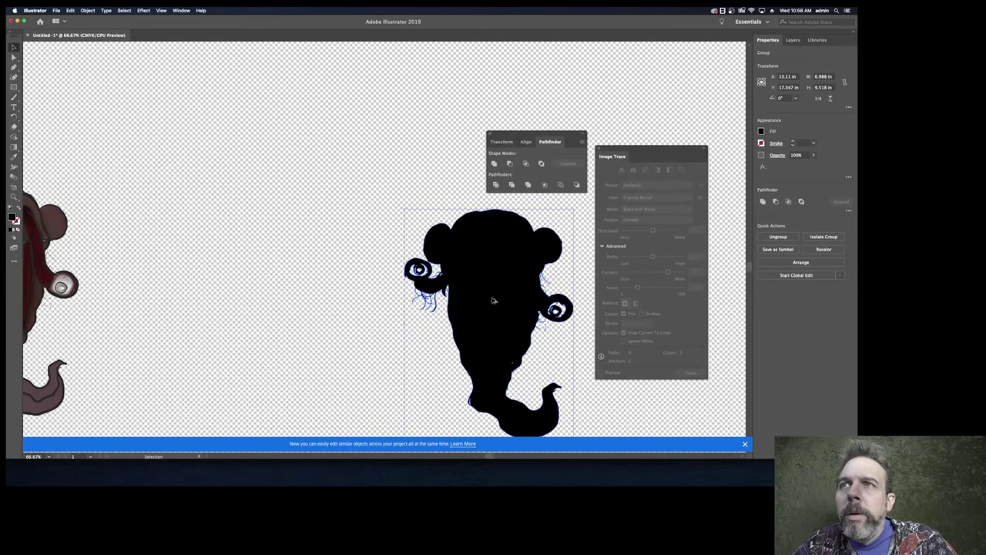
key(super+minus)
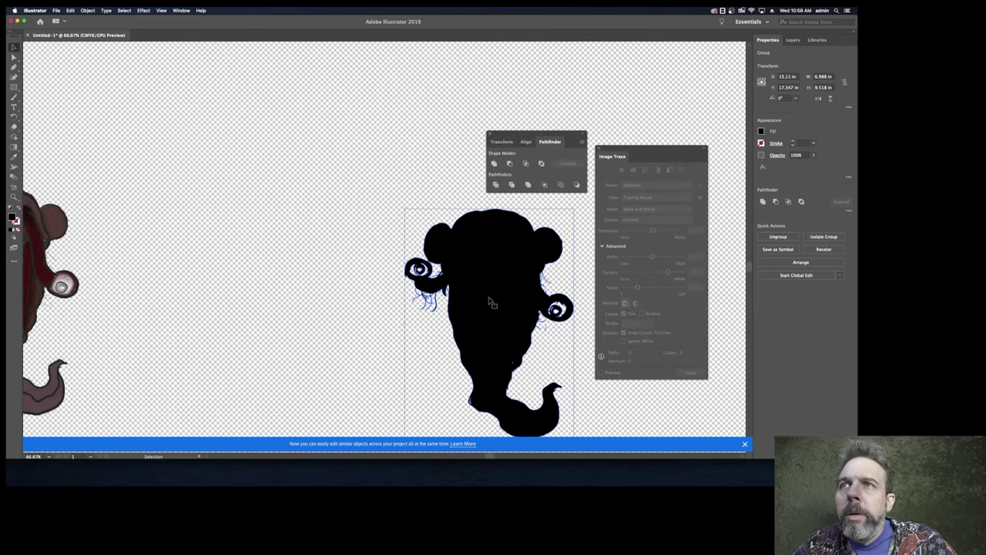
click(778, 237)
- Pick the silhouette's compound path with the Direct Selection tool and display the artwork in outline view
click(13, 57)
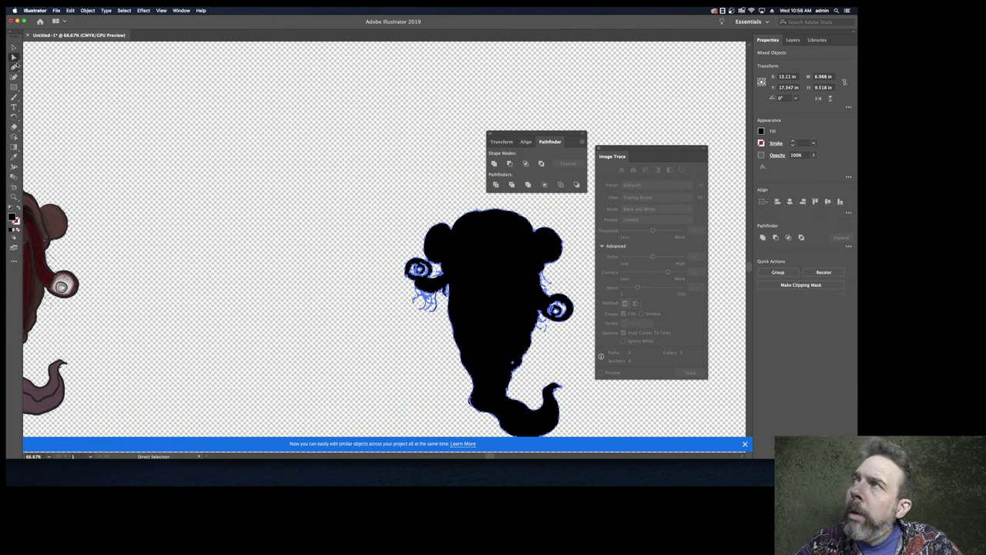
key(super+shift+a)
alt+click(460, 262)
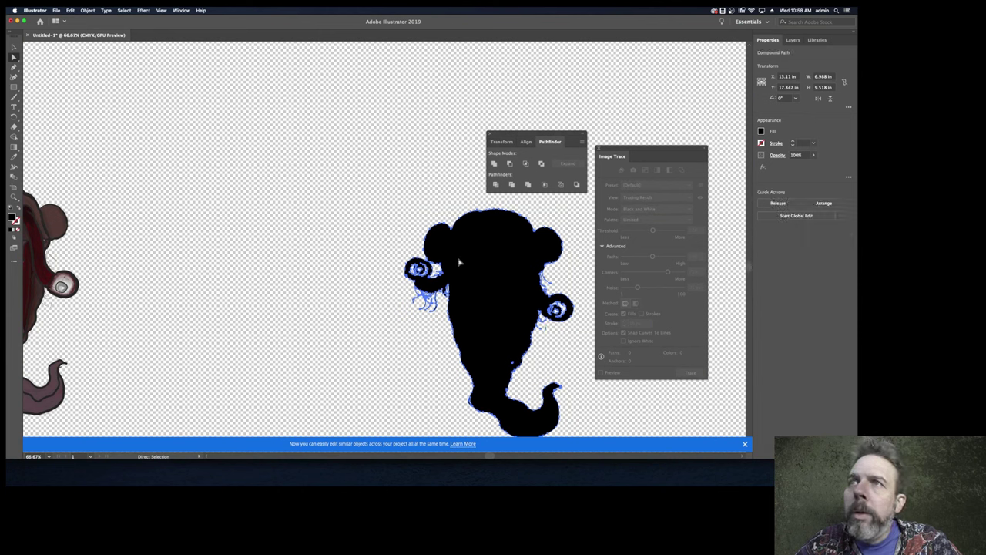
click(178, 10)
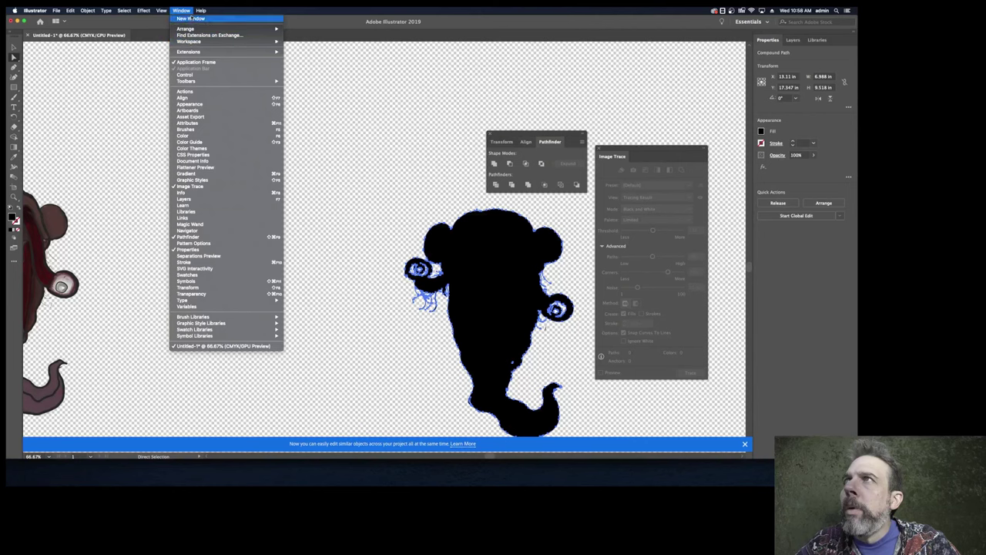
click(167, 24)
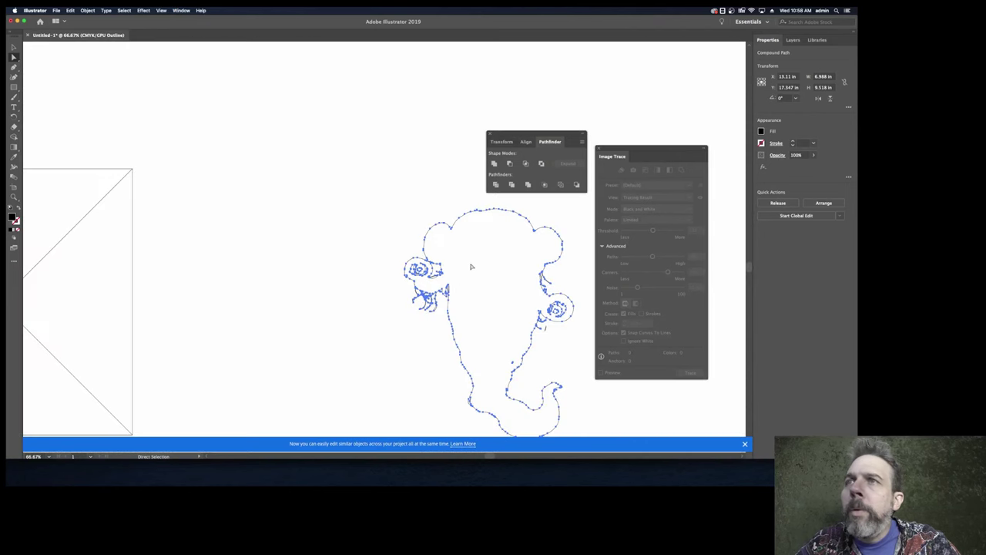
- Delete the paths inside the left dangling eyeball and the small stray shape beside its stalk
scroll(461, 286, down, 3)
scroll(451, 279, up, 6)
scroll(451, 279, up, 2)
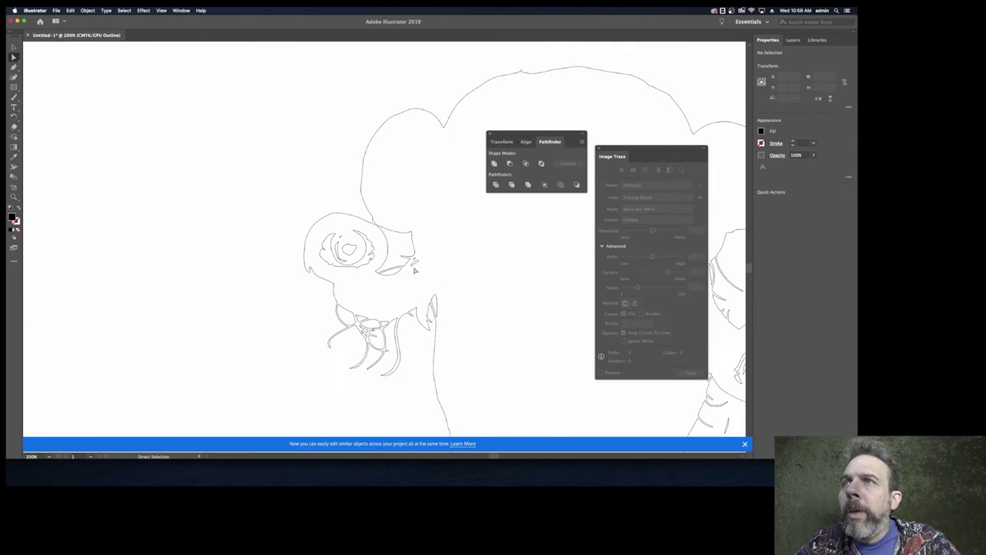
click(415, 264)
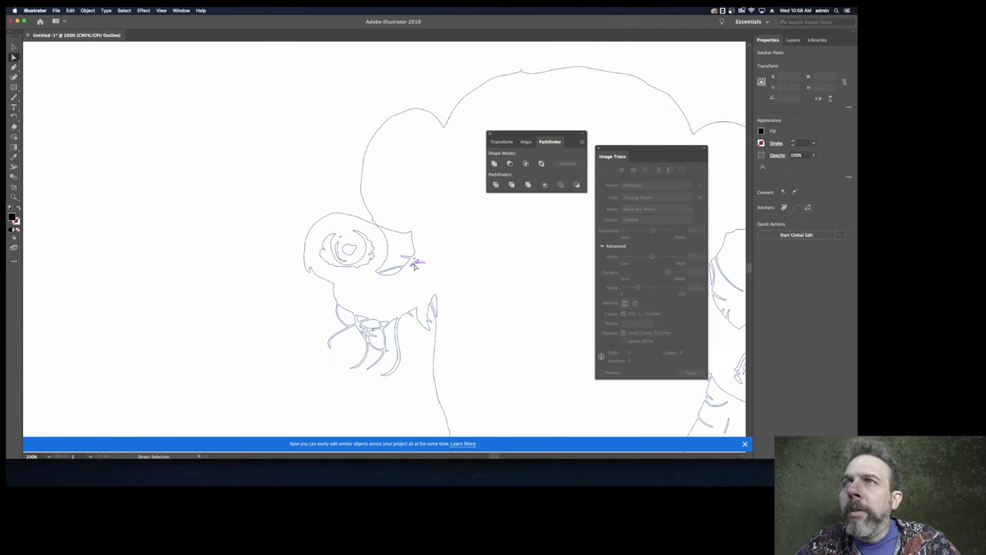
click(346, 263)
click(329, 241)
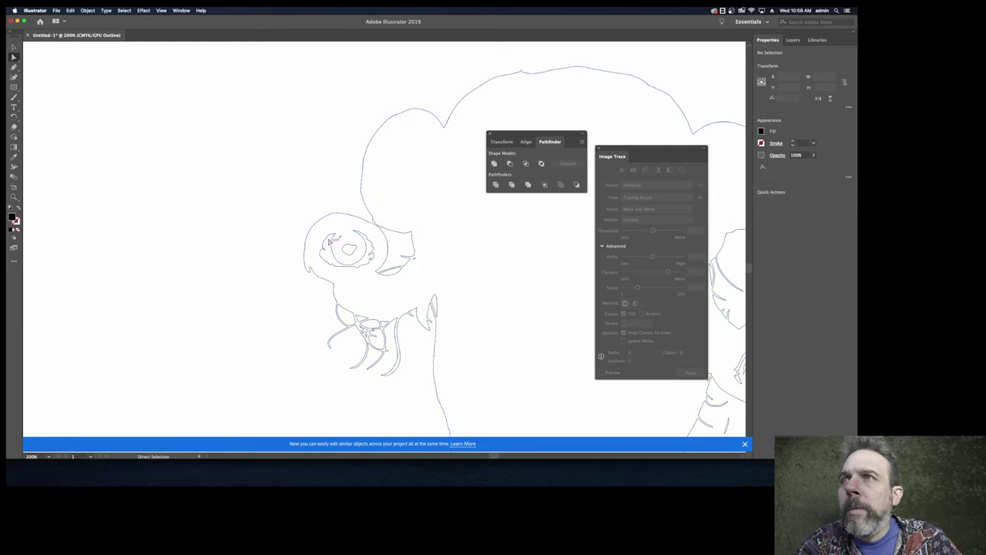
click(362, 275)
key(Delete)
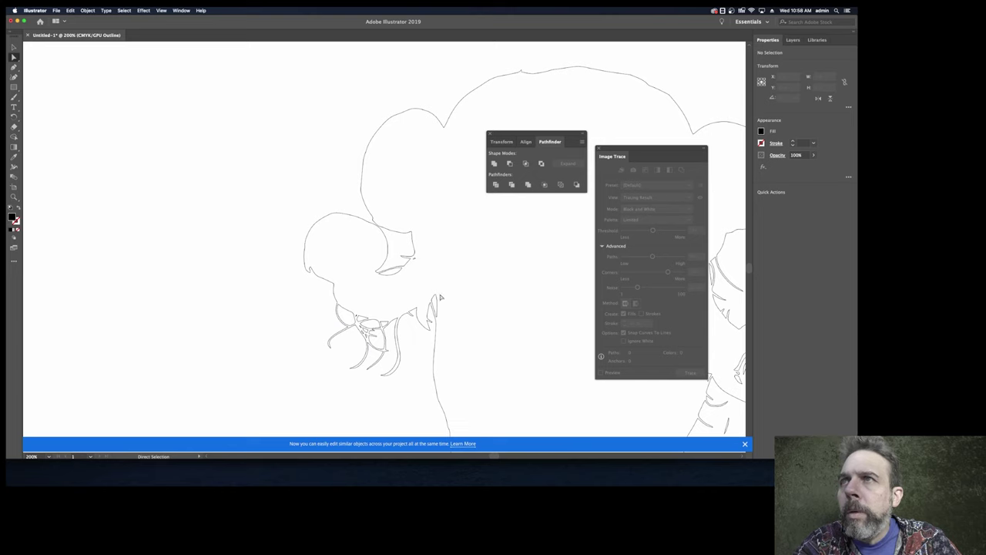
- Delete the thin sliver by the head's left edge and the tiny leftover fragment at the left eye stalk
click(438, 299)
click(444, 306)
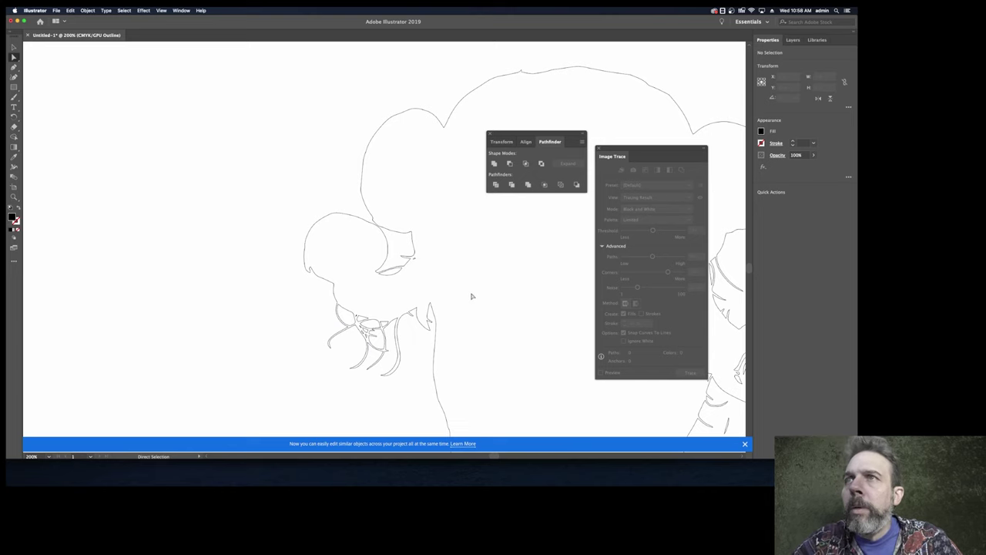
drag(472, 296, 304, 284)
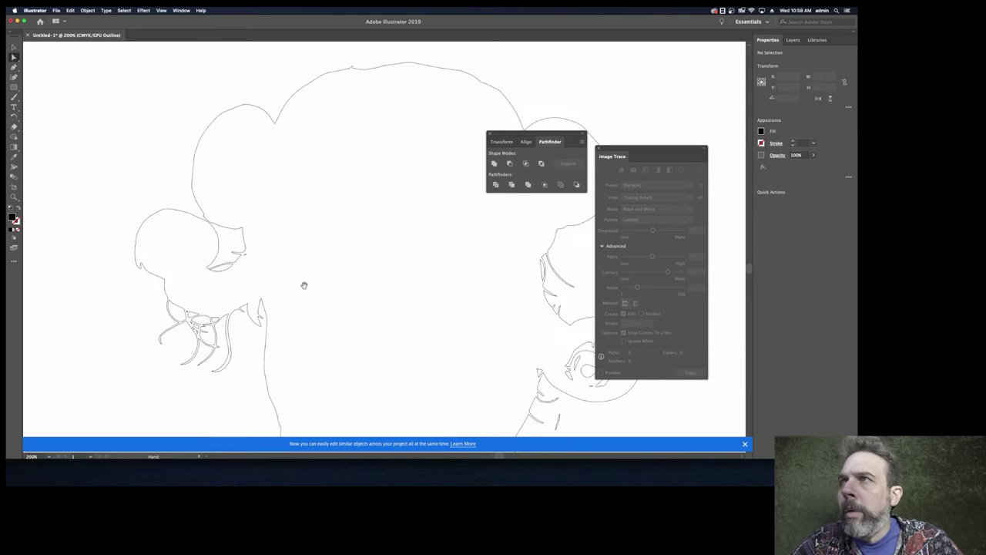
click(245, 259)
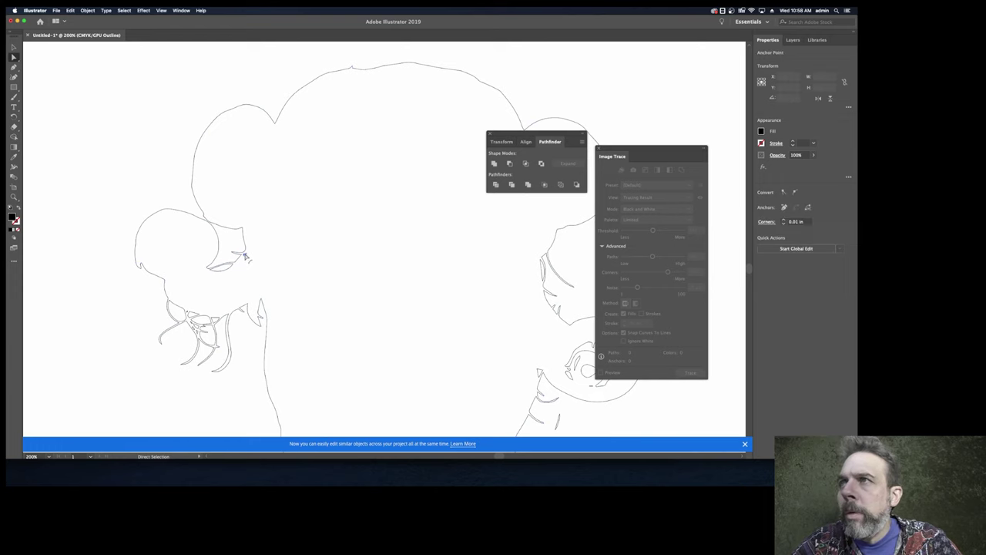
click(248, 254)
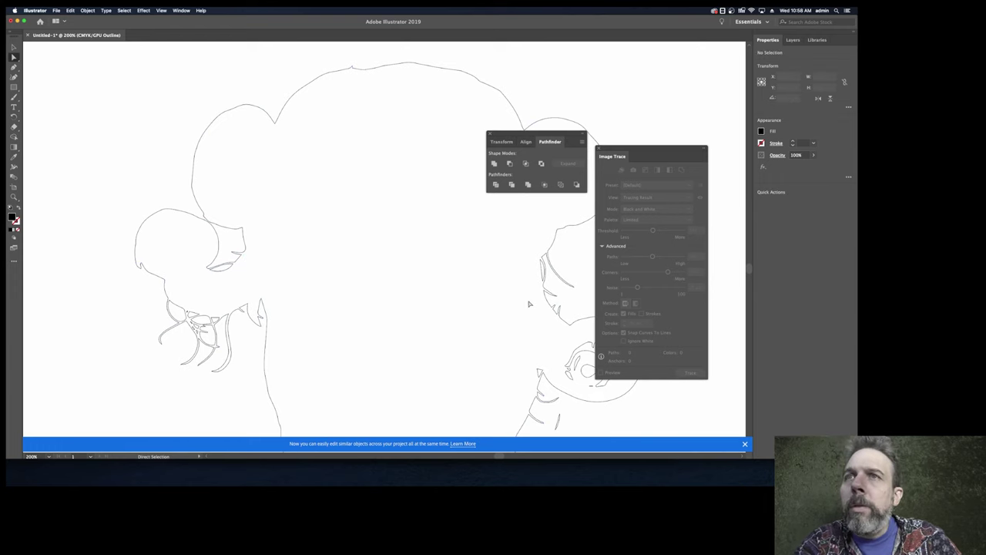
scroll(550, 339, down, 1)
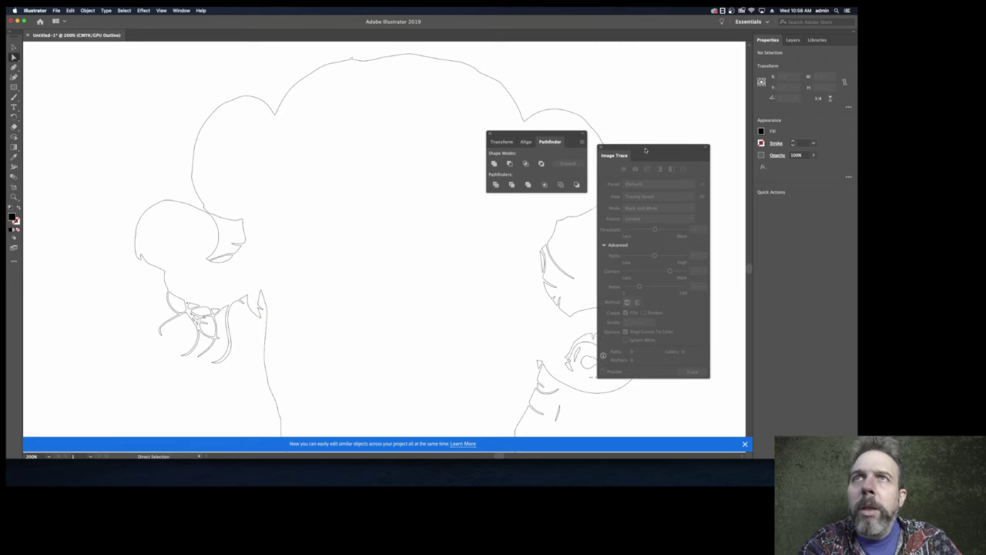
- Delete the paths inside the right dangling eyeball and the small stray shape at its stalk
drag(640, 151, 698, 127)
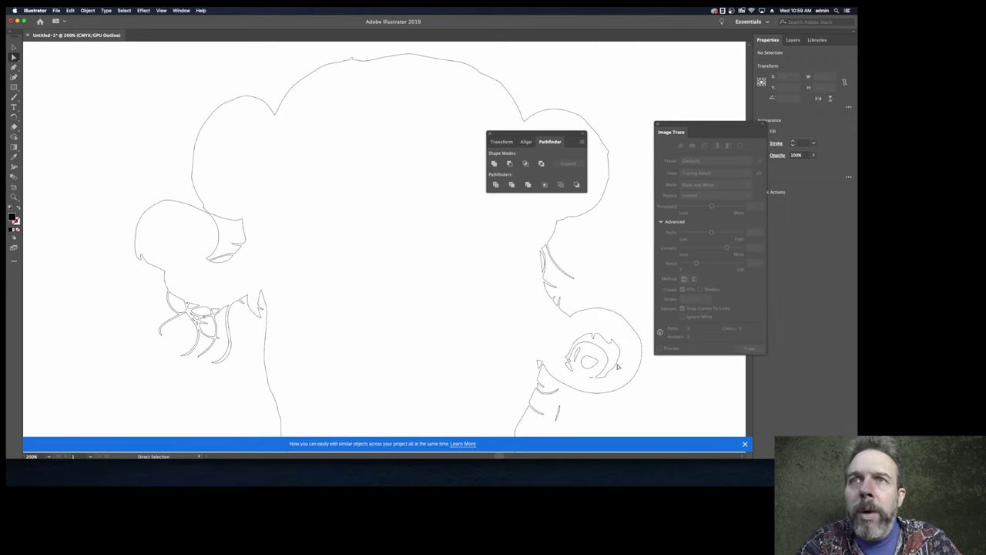
click(617, 367)
key(Delete)
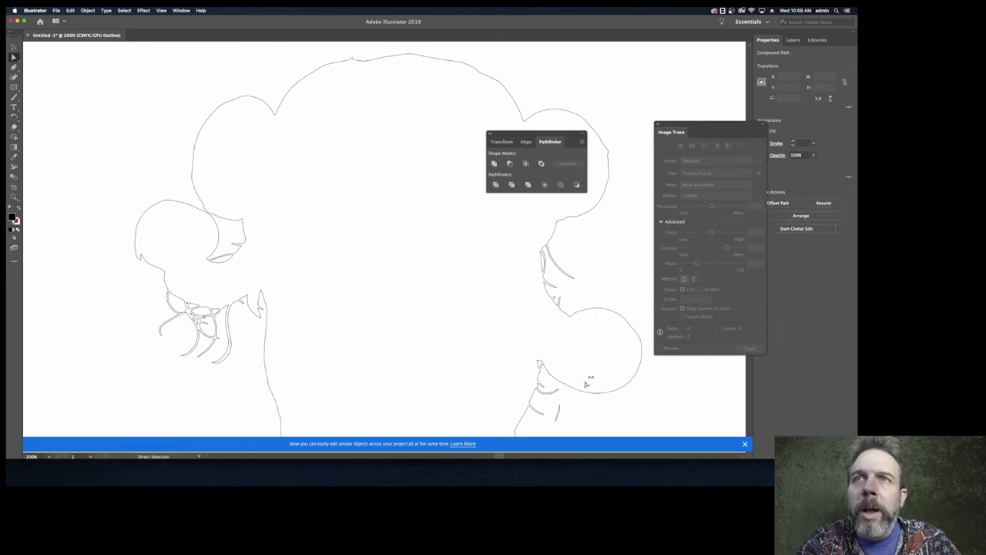
click(537, 363)
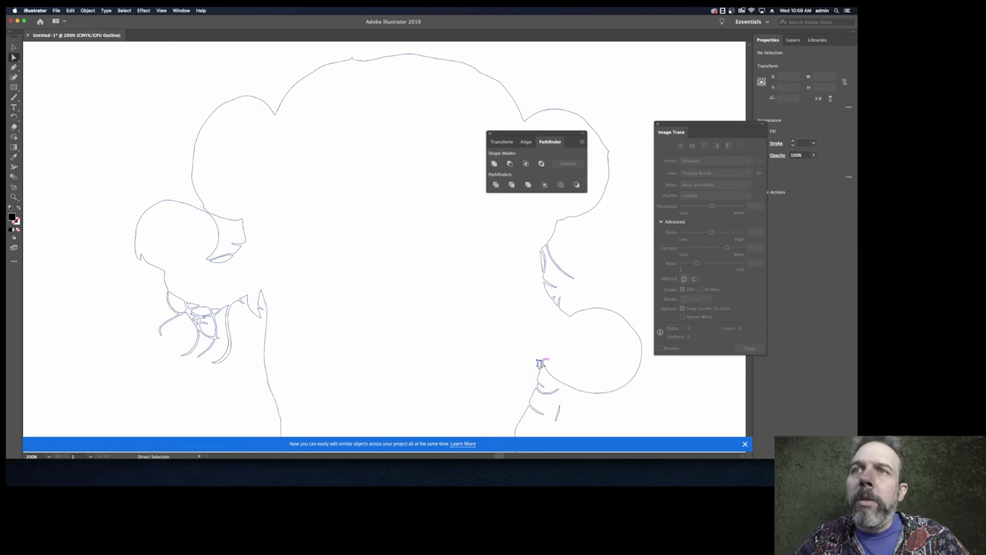
key(Delete)
- Delete the short stray line below the right eyeball, the speck by the body's right edge, and the sliver at the lower-left bend
scroll(461, 356, down, 10)
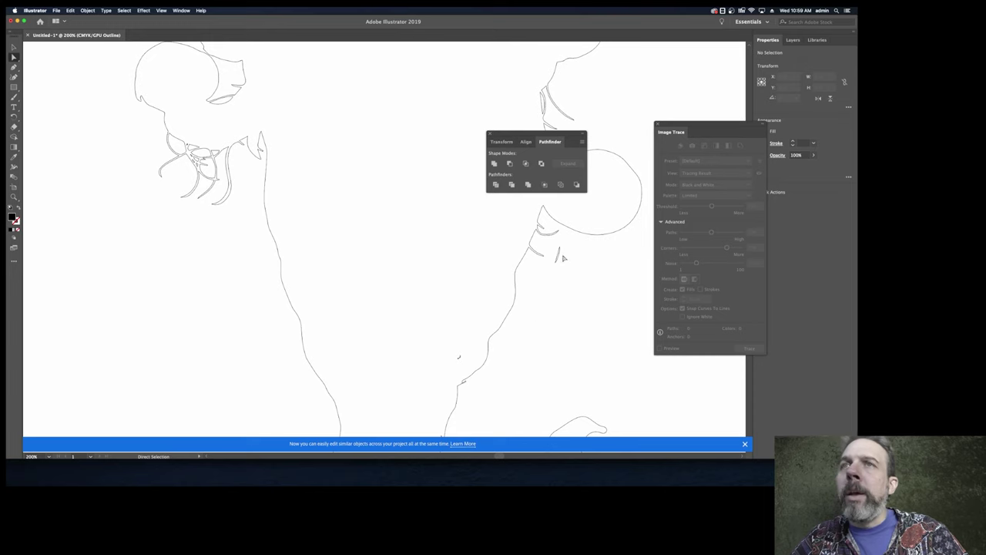
click(554, 264)
key(Delete)
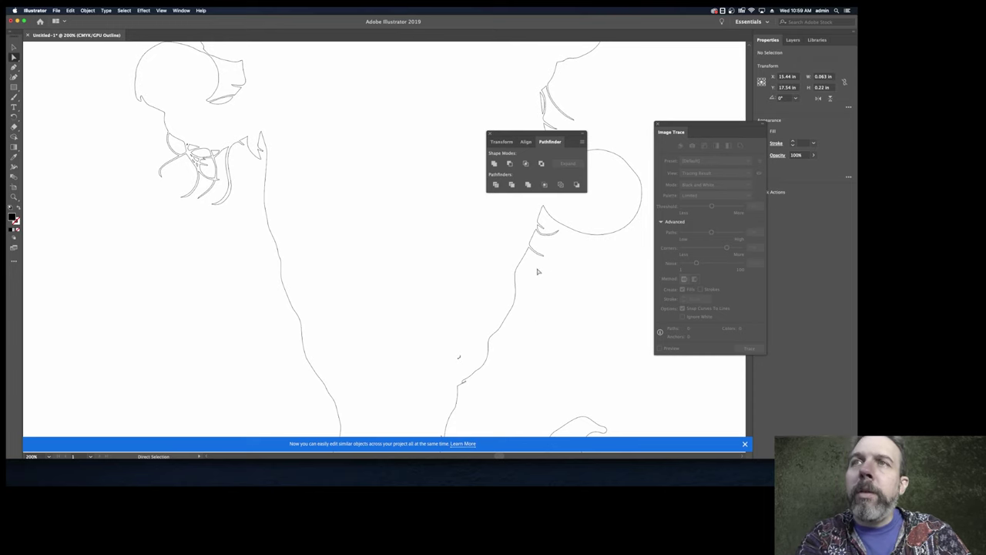
click(460, 356)
key(Delete)
scroll(433, 347, down, 6)
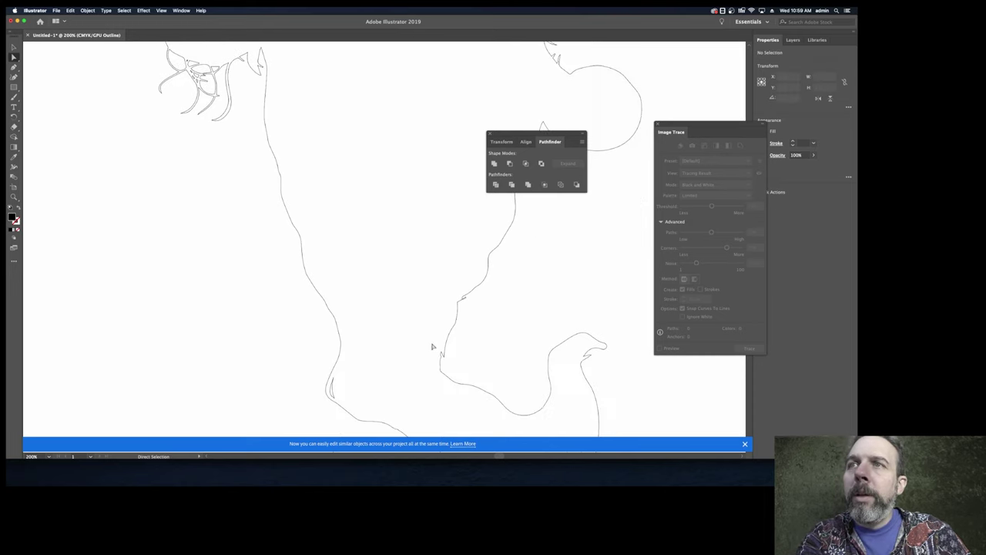
click(331, 396)
key(Delete)
- Move the cleaned silhouette to the left and place a duplicate of it directly to its right
scroll(374, 330, up, 20)
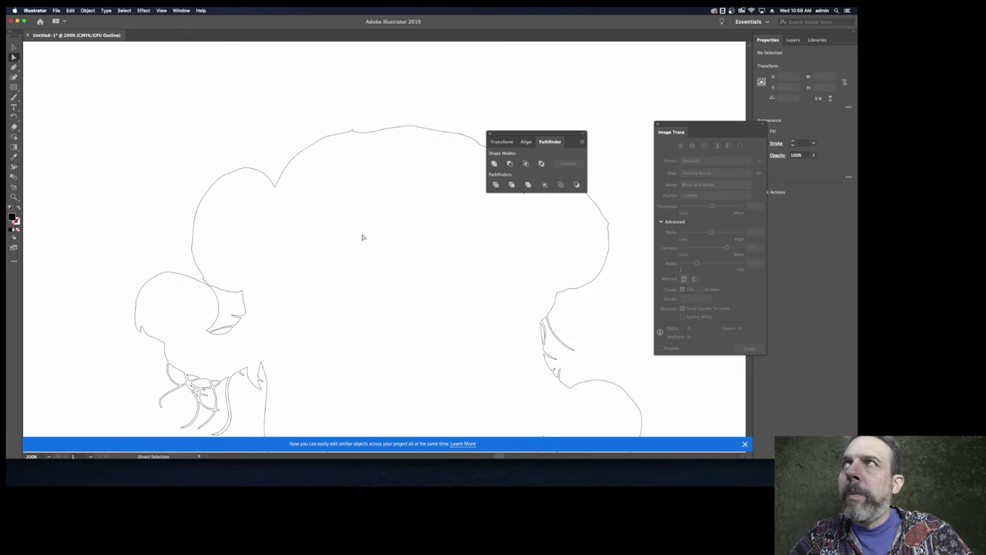
click(160, 10)
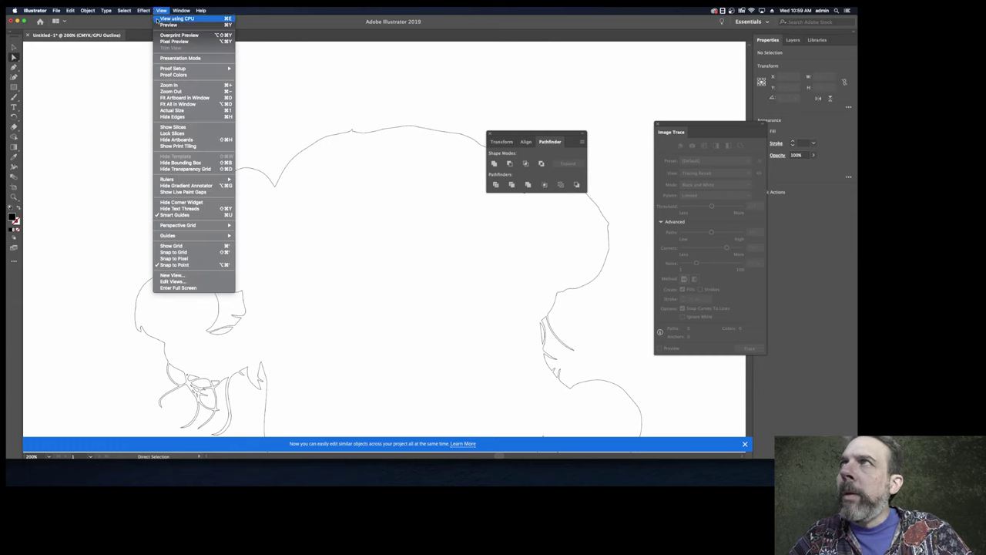
click(299, 148)
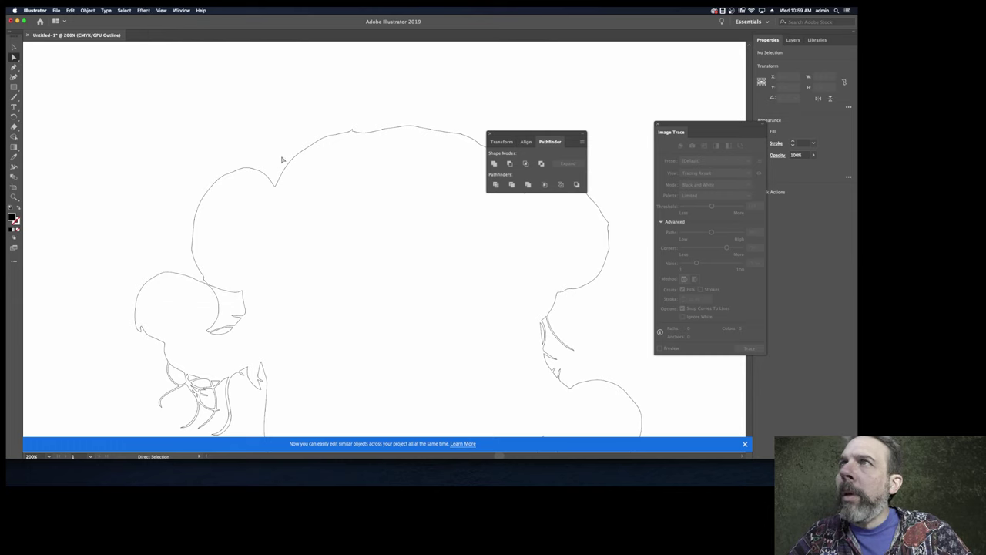
scroll(282, 160, down, 3)
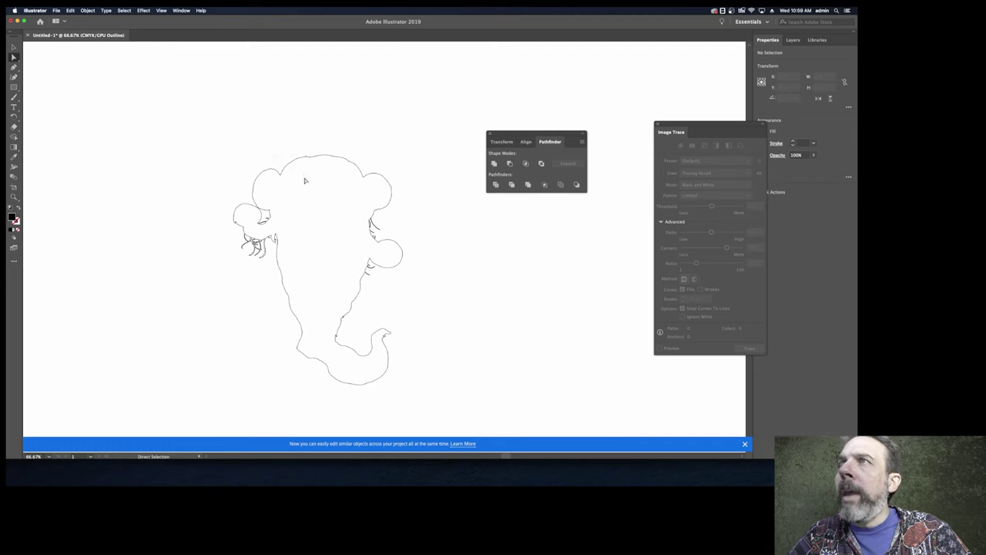
key(super+a)
click(14, 48)
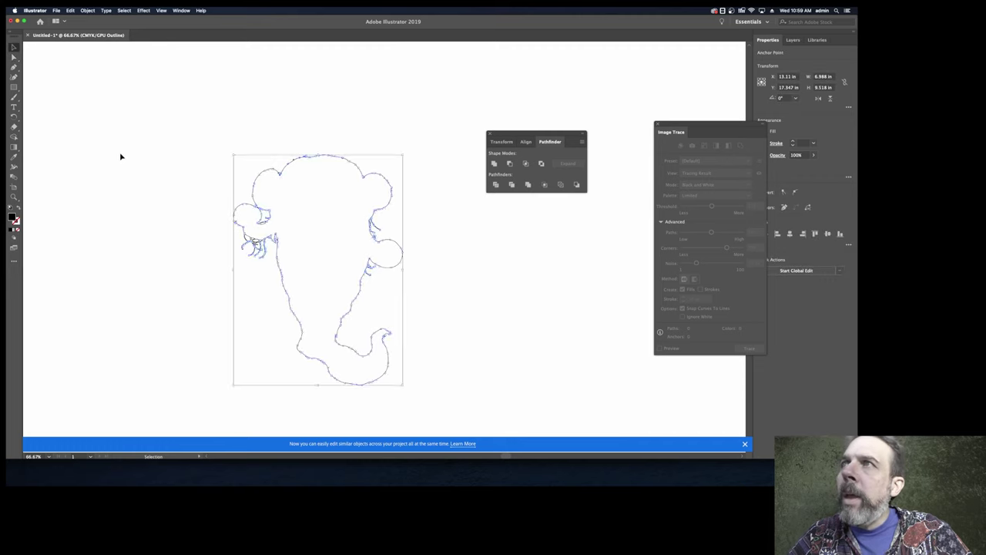
click(123, 129)
drag(256, 205, 128, 191)
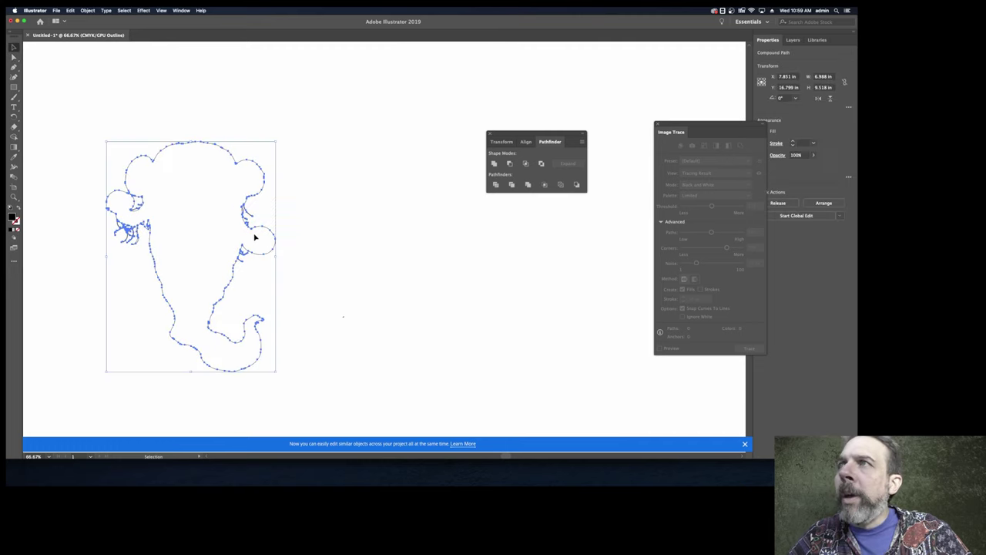
mouse_move(251, 254)
mouse_down()
mouse_move(393, 265)
mouse_move(434, 254)
mouse_move(425, 254)
mouse_up()
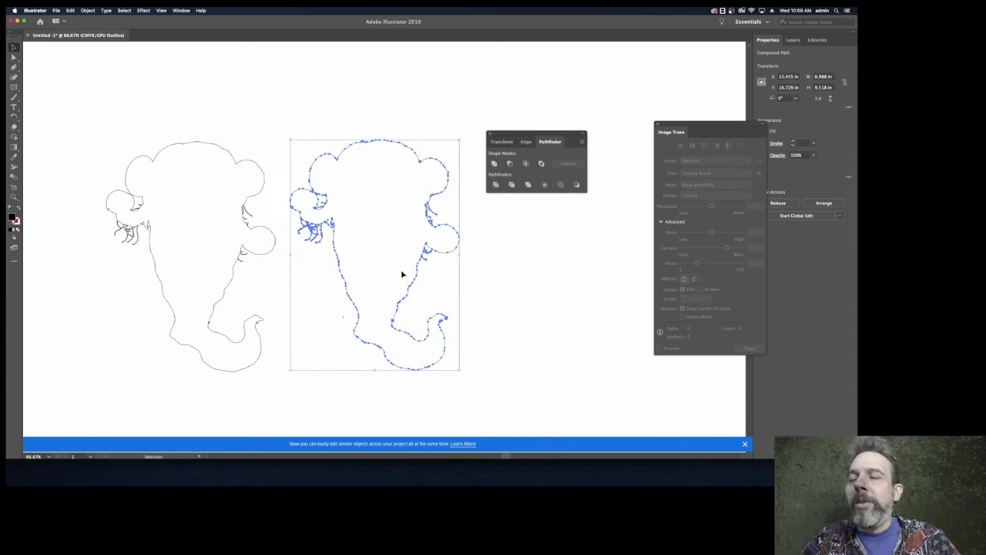
- Offset the duplicate silhouette's path by 0.1389 in with Miter joins and a miter limit of 4
click(306, 159)
click(316, 162)
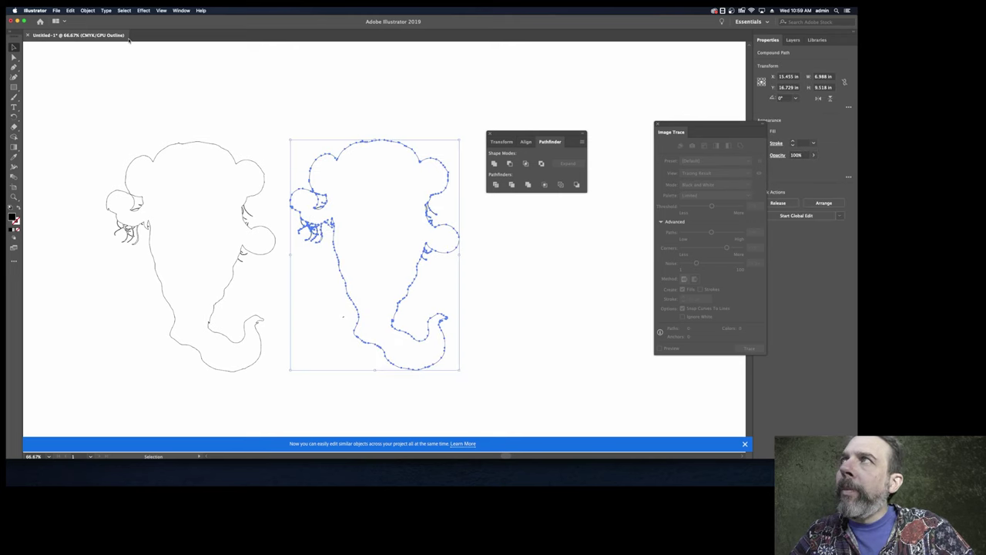
click(83, 11)
mouse_move(89, 153)
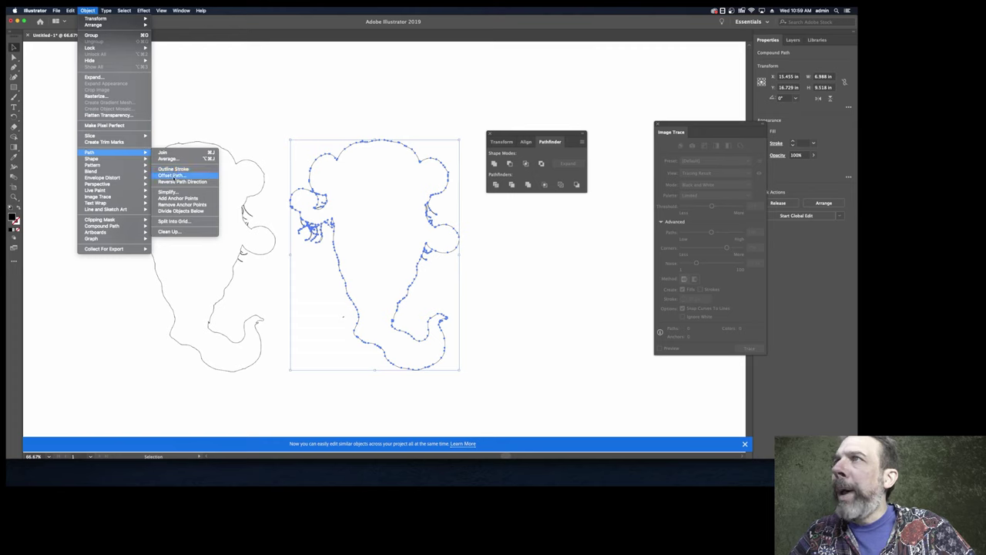
click(175, 176)
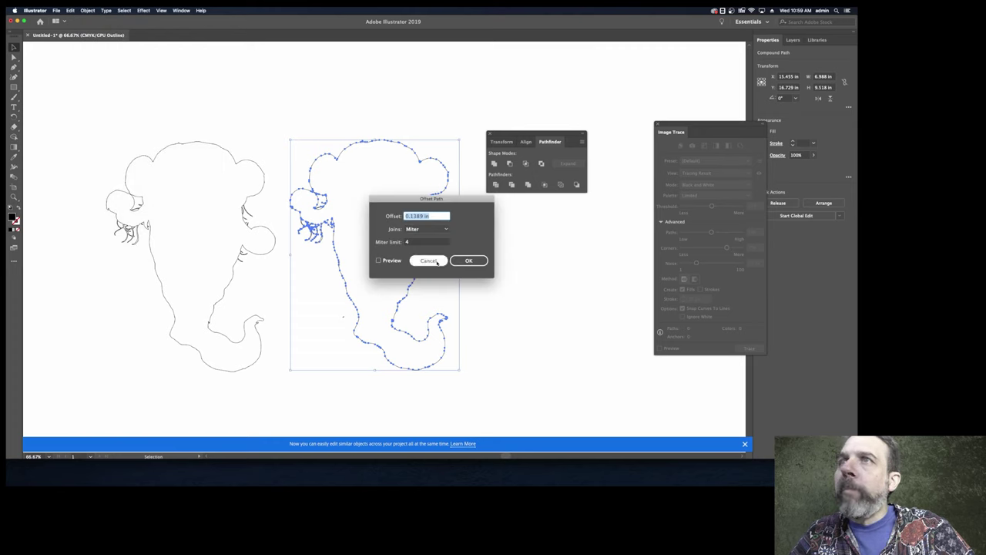
click(378, 261)
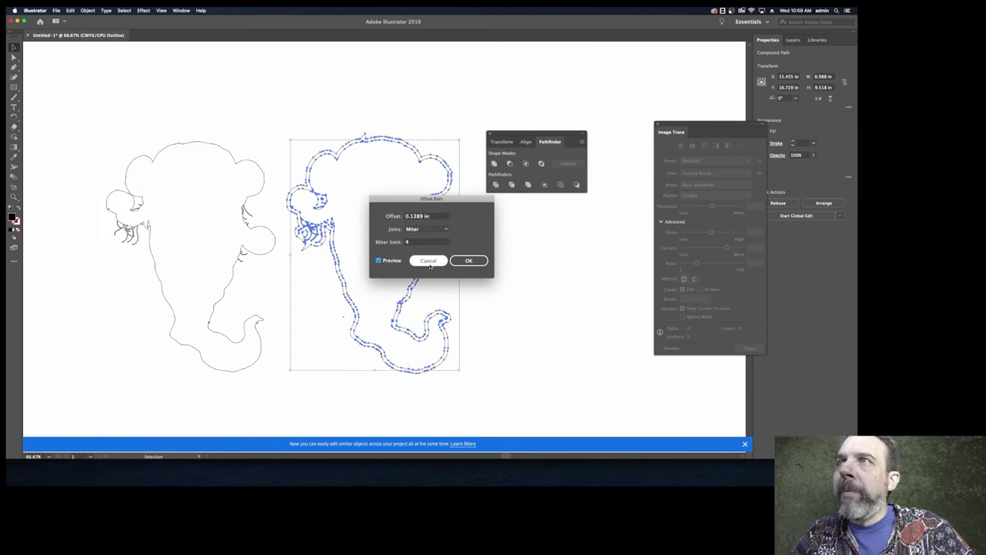
click(468, 261)
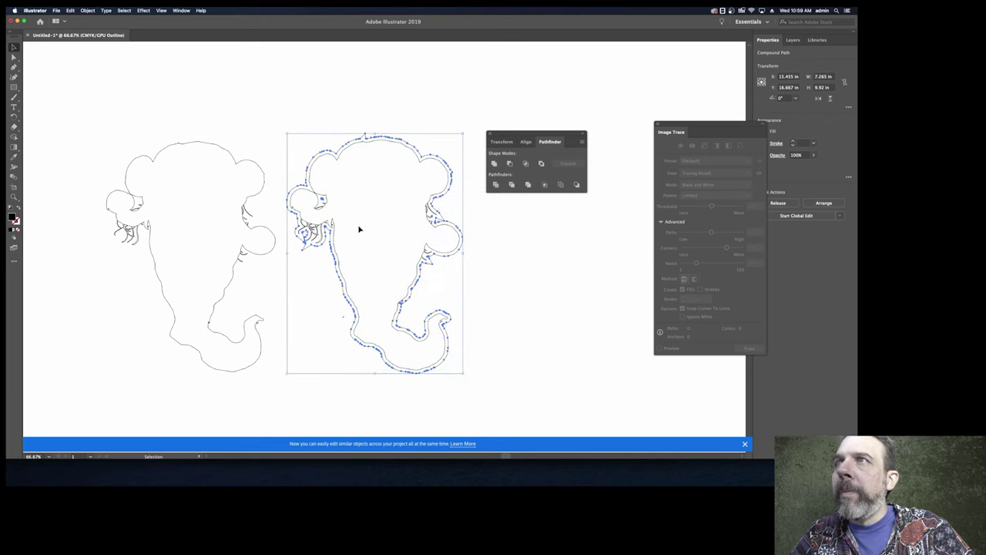
- Delete the original inner silhouette from the duplicate, keeping only the offset outline
scroll(359, 229, up, 1)
alt+scroll(339, 228, down, 1)
alt+scroll(335, 227, up, 3)
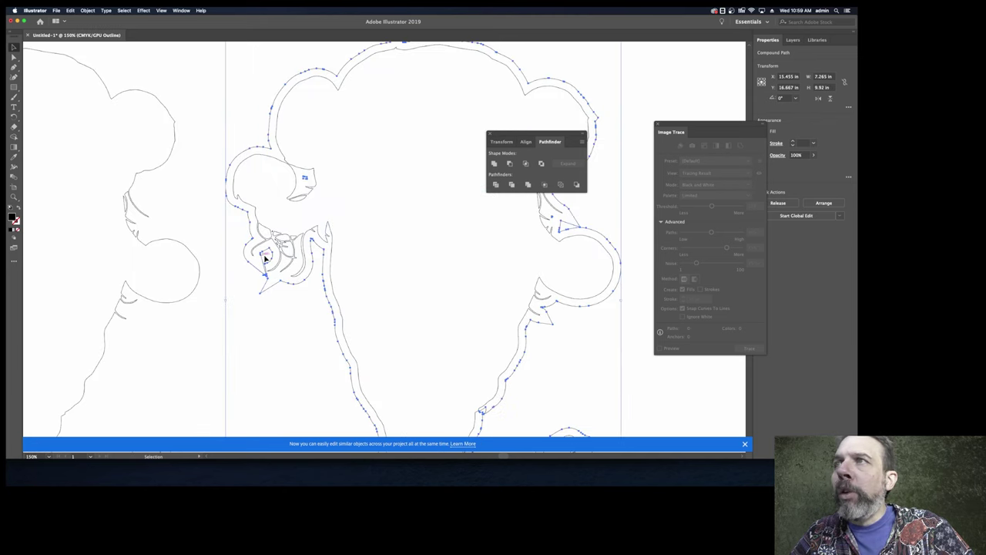
click(330, 230)
click(327, 232)
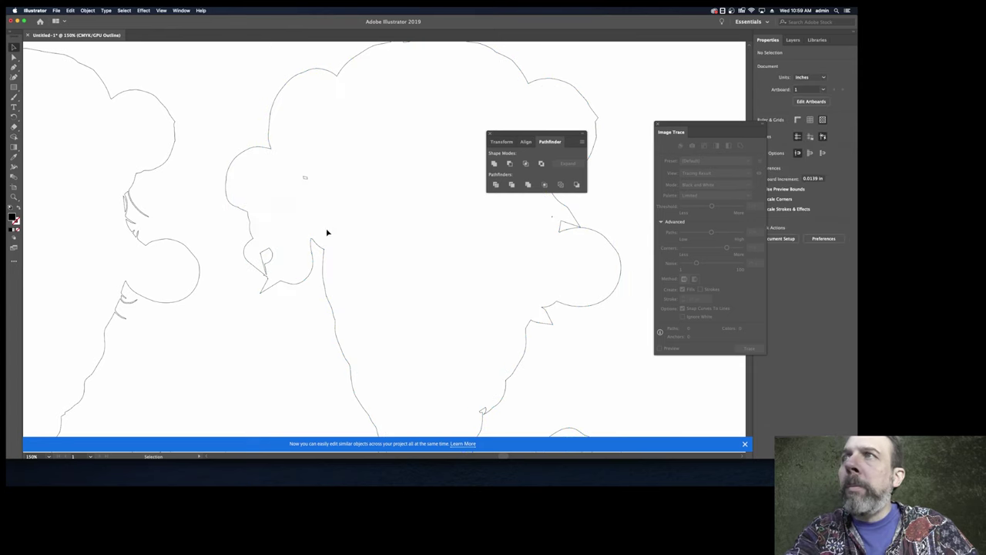
- Delete the leftover loop beneath the left eyeball inside the offset outline with the Direct Selection tool
scroll(273, 264, up, 3)
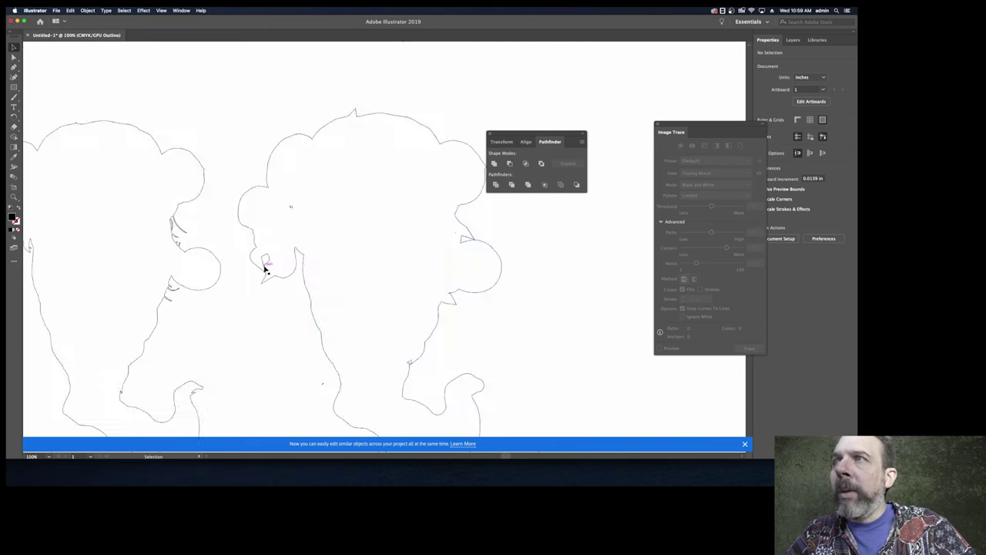
click(275, 262)
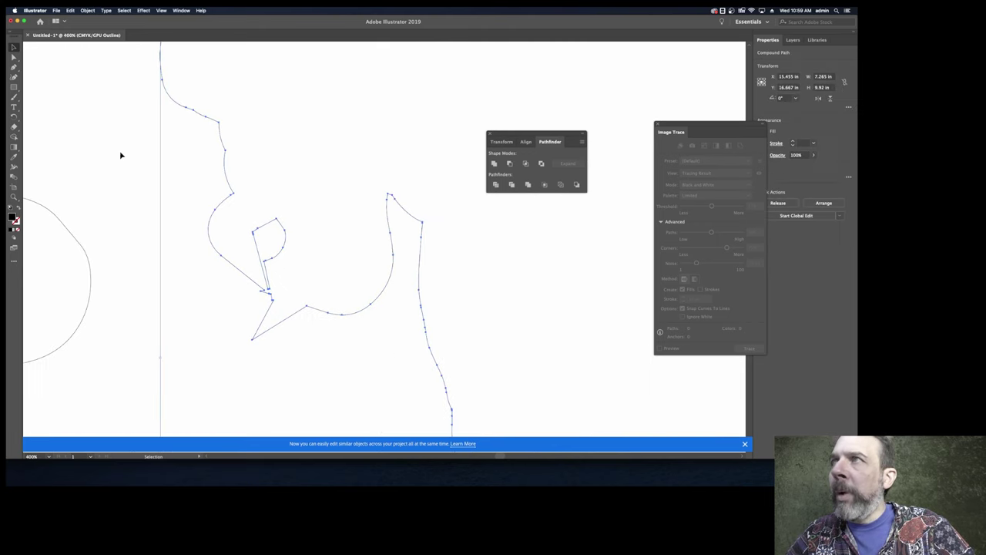
key(a)
click(280, 259)
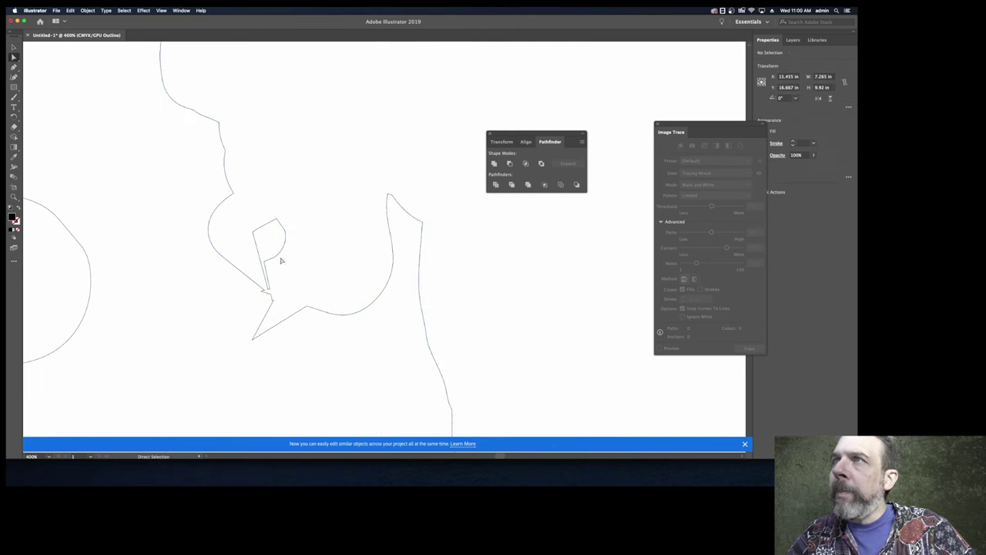
click(279, 258)
key(Delete)
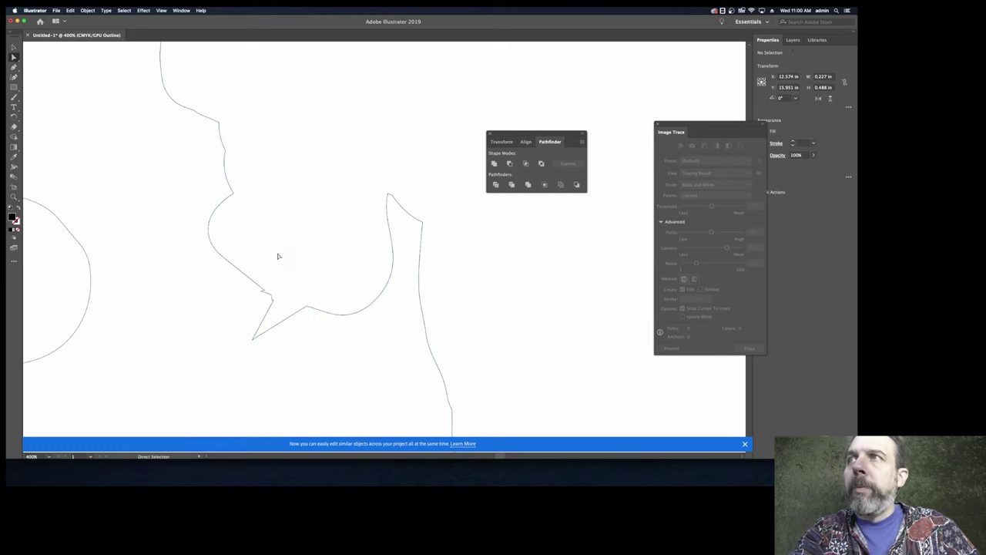
- Delete the tiny stray shape beside the left eyeball inside the offset outline
scroll(360, 280, down, 5)
scroll(370, 282, up, 3)
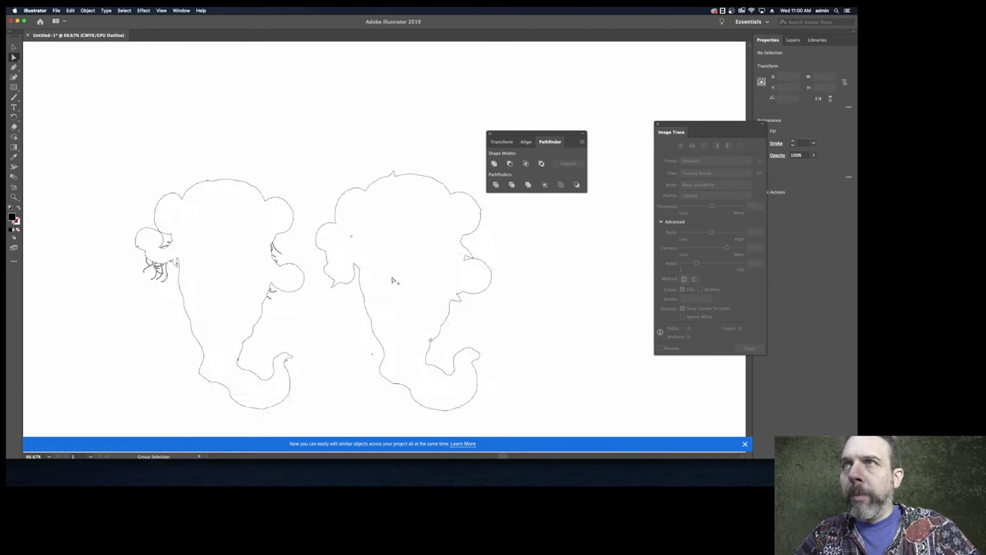
click(296, 192)
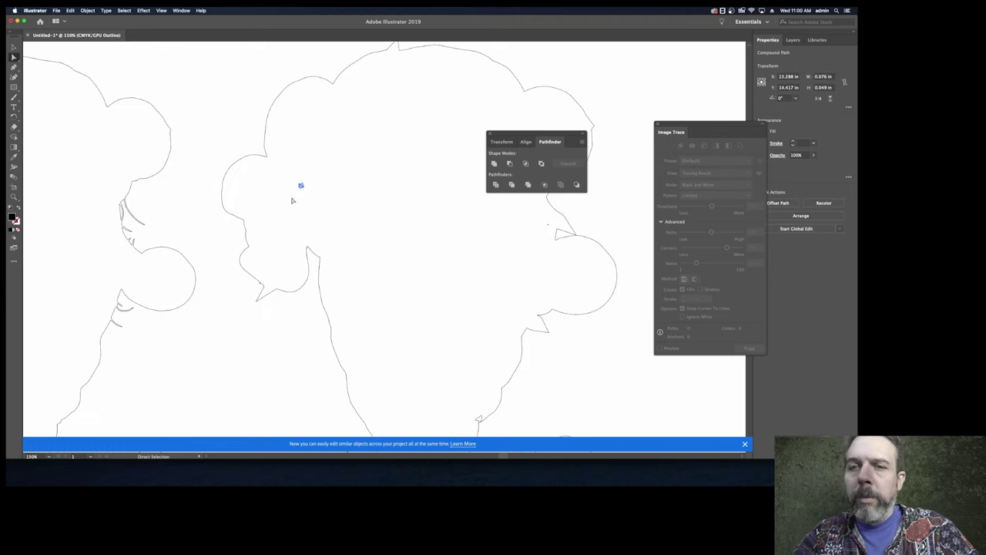
key(Delete)
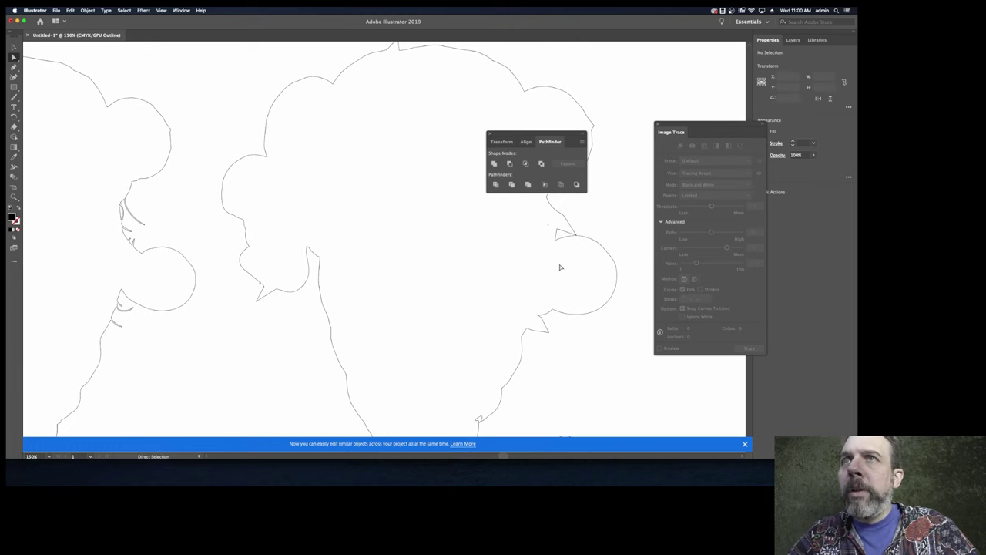
- Join the offset outline's two open endpoints at the notch above the right eyeball to close the gap
scroll(559, 260, up, 3)
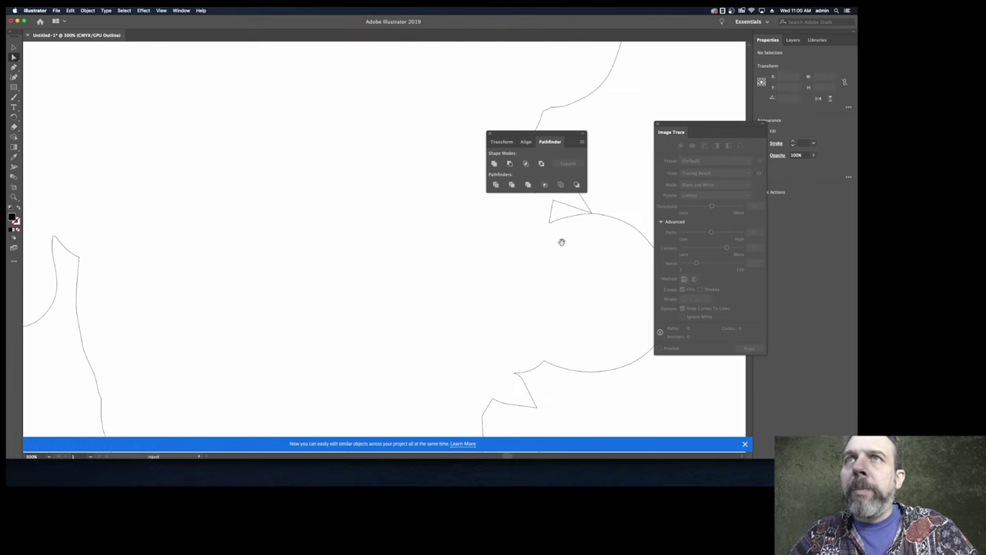
key(space)
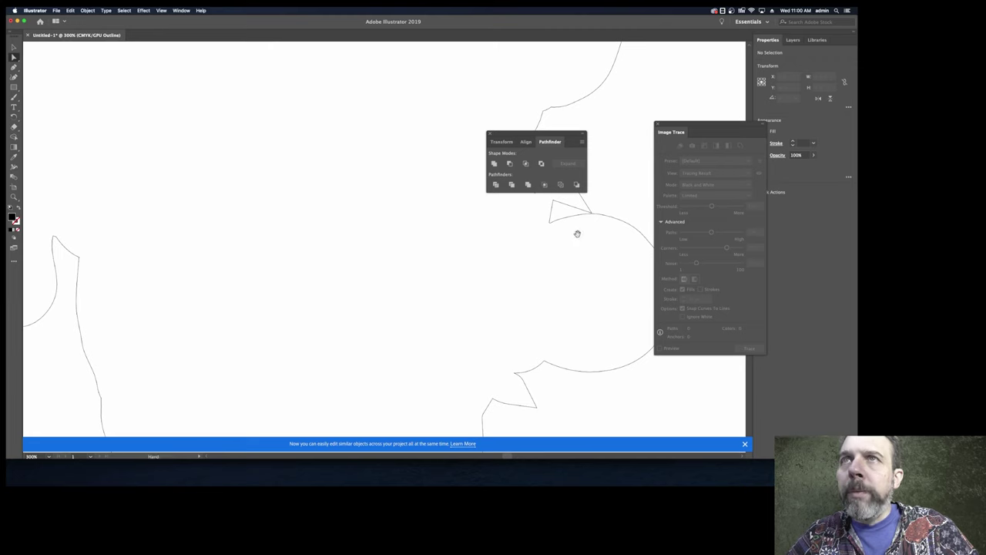
drag(578, 233, 316, 262)
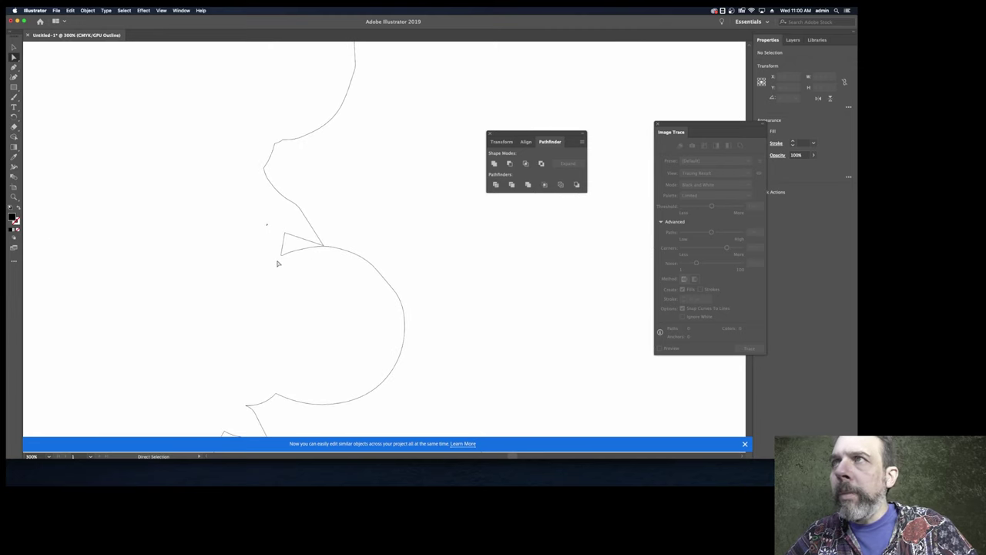
scroll(272, 258, up, 4)
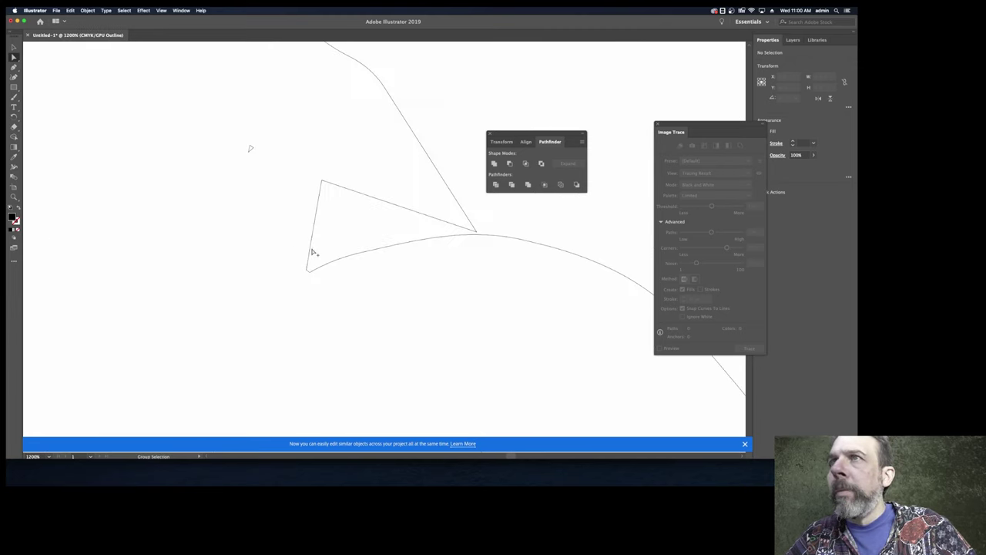
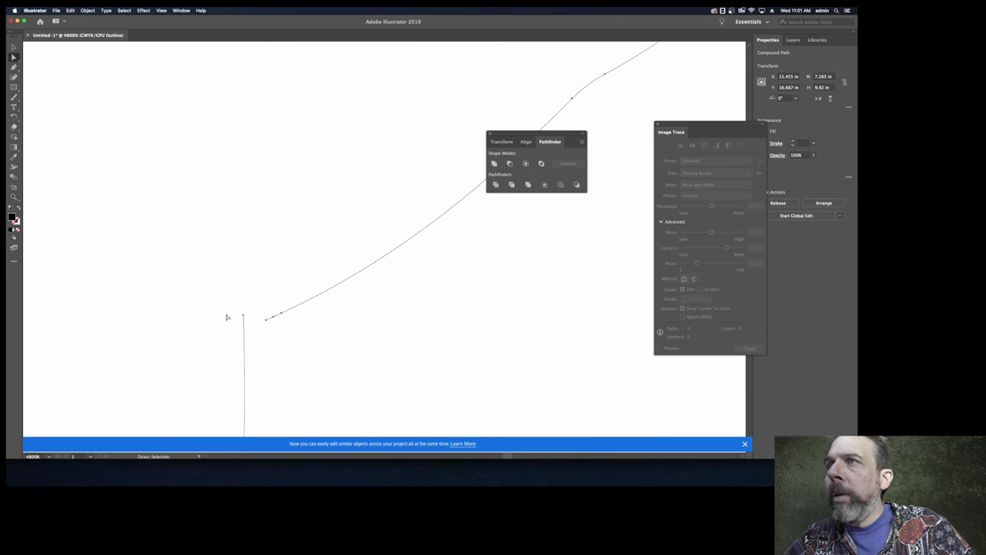
click(269, 334)
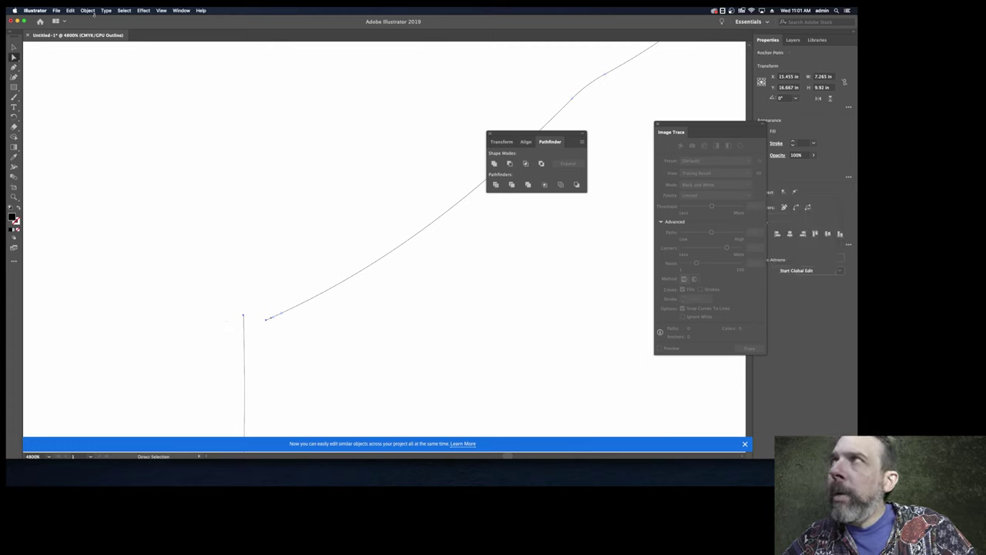
click(88, 10)
mouse_move(124, 152)
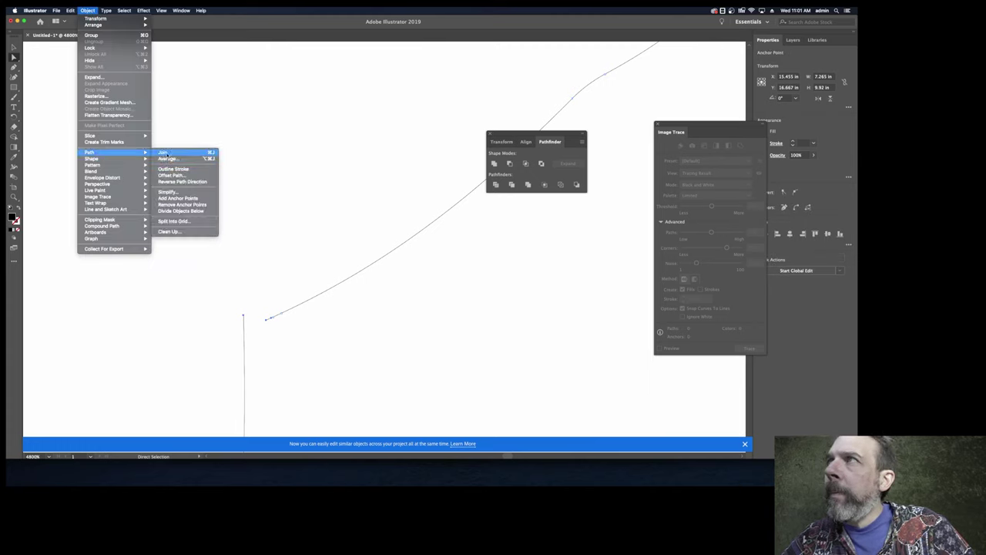
click(164, 154)
scroll(301, 301, down, 10)
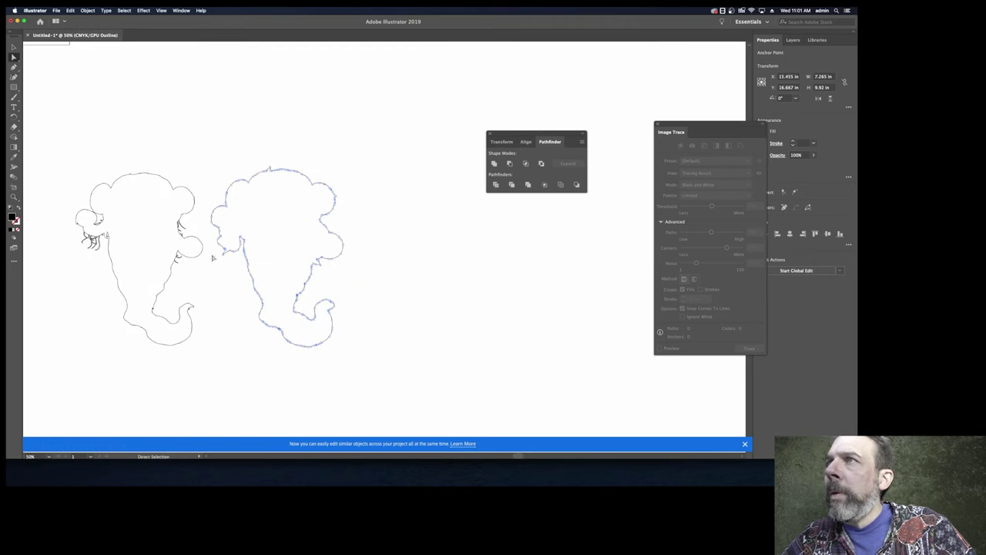
- Pull the sharp spike at the offset outline's lower-left edge inward with the Direct Selection tool to flatten it
scroll(208, 260, down, 1)
scroll(208, 260, up, 8)
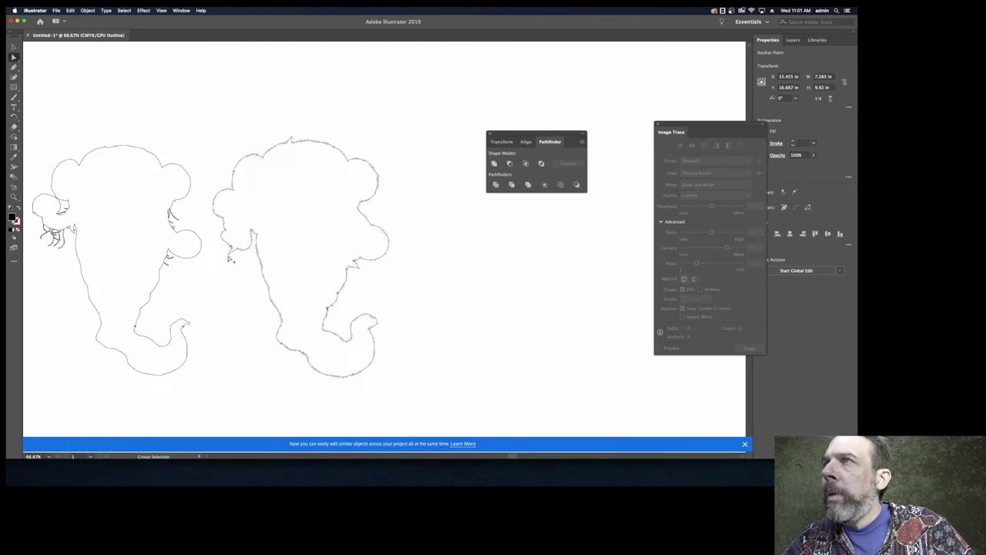
click(219, 253)
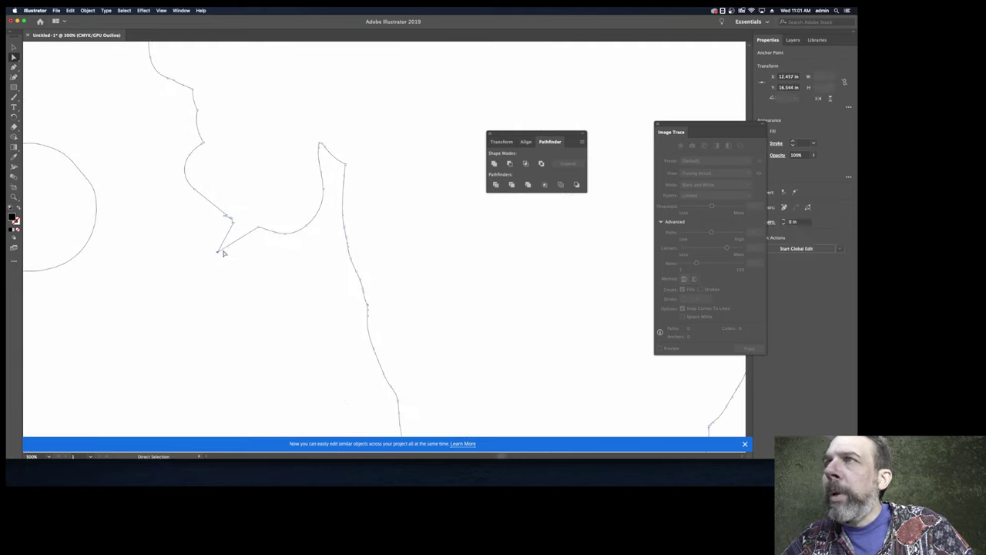
drag(220, 253, 245, 231)
click(284, 284)
scroll(282, 286, down, 6)
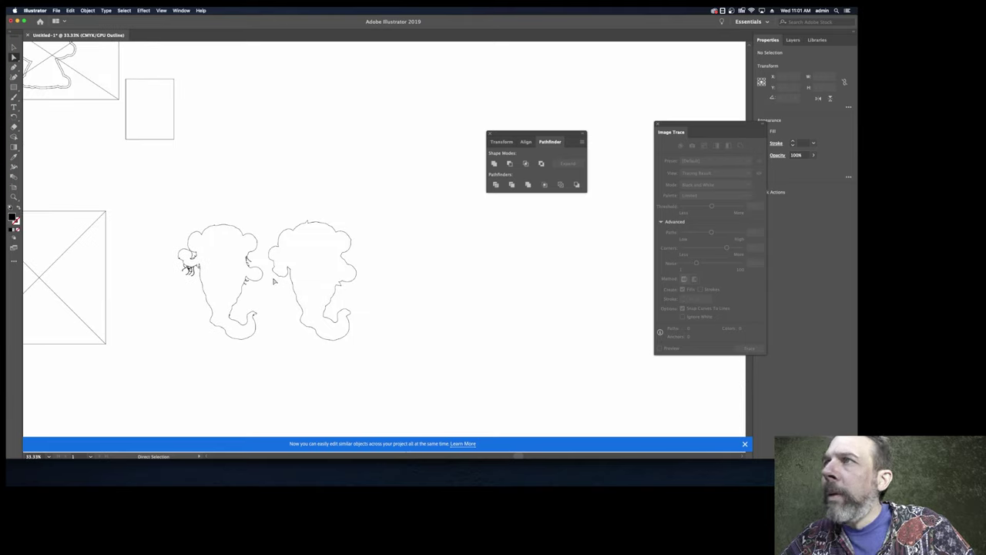
- Switch the canvas display from Outline to Preview mode
scroll(264, 280, down, 2)
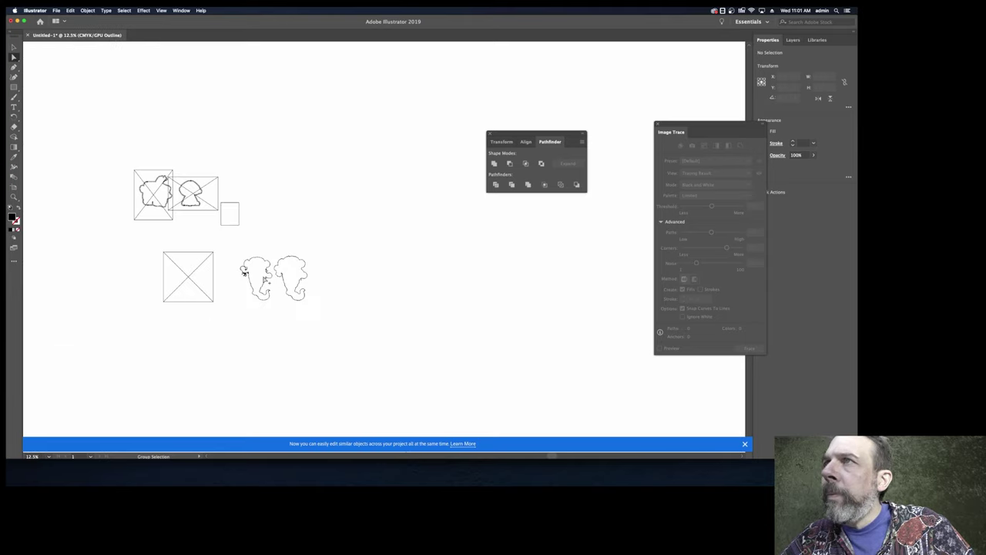
scroll(266, 279, up, 1)
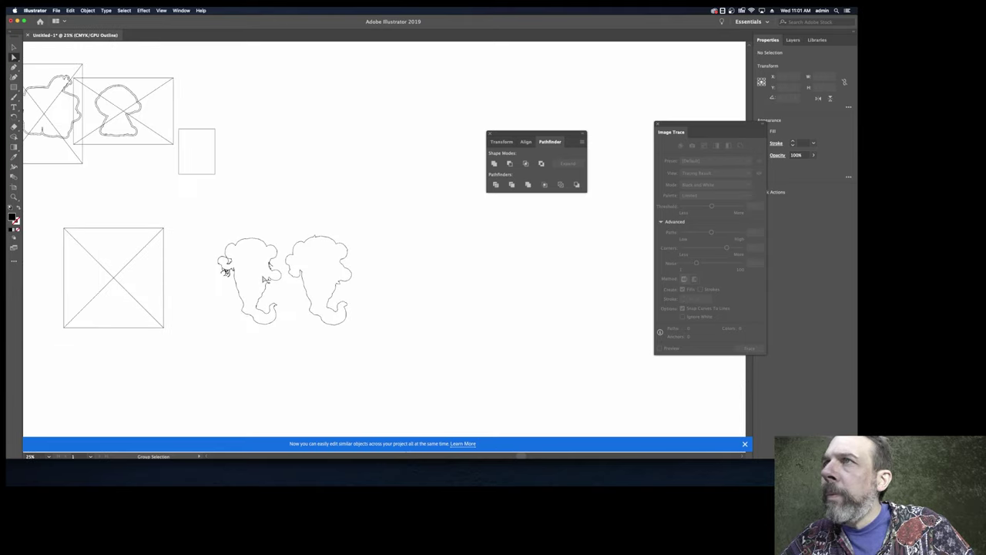
click(162, 10)
click(177, 24)
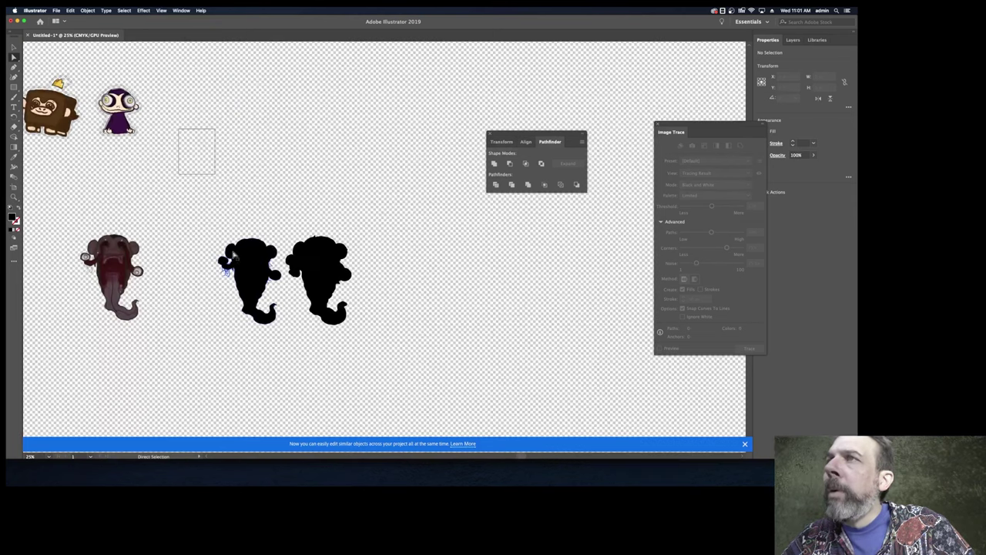
- Swap fill and stroke on the cleaned offset silhouette and position it around the screaming monkey drawing
click(14, 47)
click(316, 262)
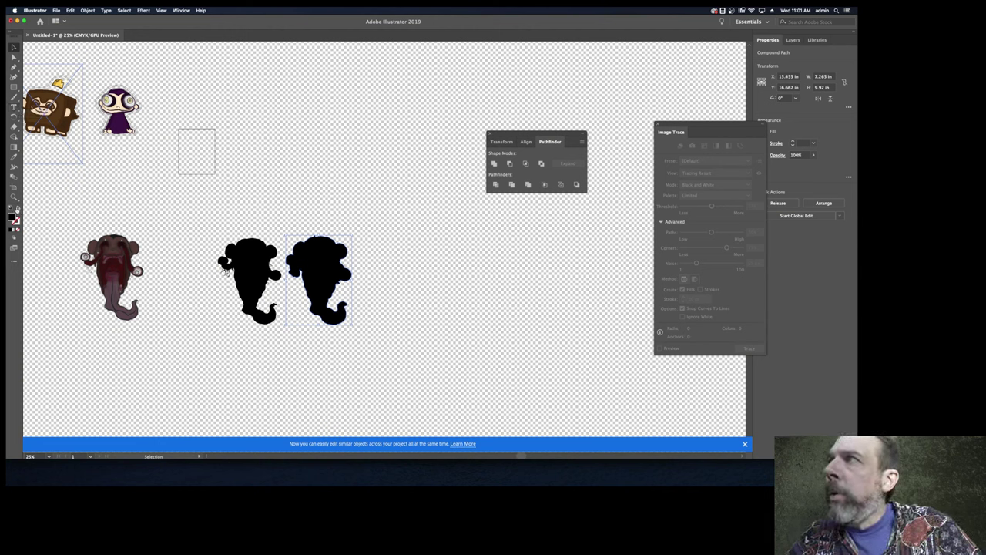
click(18, 210)
mouse_move(326, 248)
mouse_down()
mouse_move(313, 156)
mouse_move(365, 158)
mouse_up()
drag(343, 271, 137, 265)
- Examine how the offset outline fits around the screaming monkey, especially around the hairs beneath the left eyeball
key(super+minus)
key(super+minus)
key(super+minus)
key(super+plus)
key(super+plus)
key(super+plus)
key(super+plus)
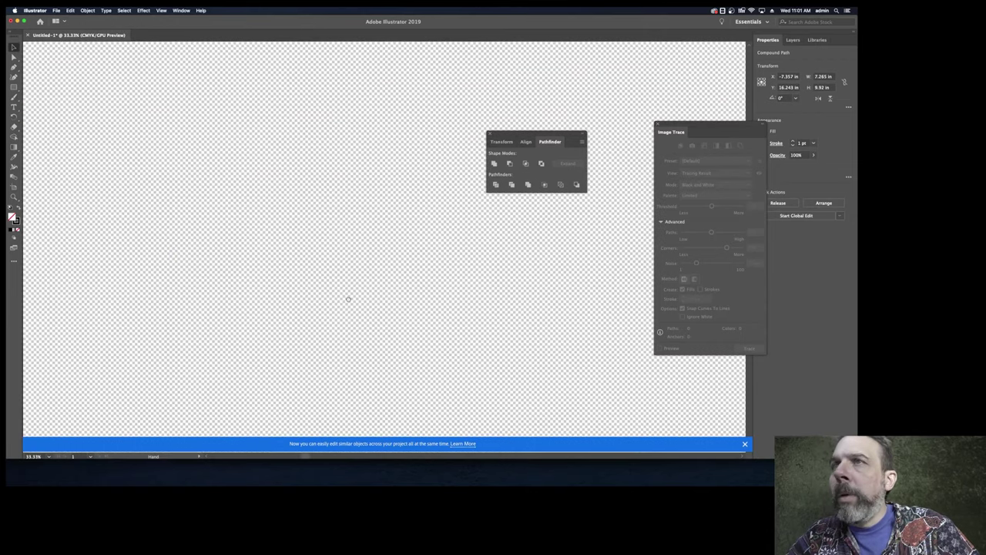
drag(348, 297, 130, 295)
scroll(213, 300, right, 5)
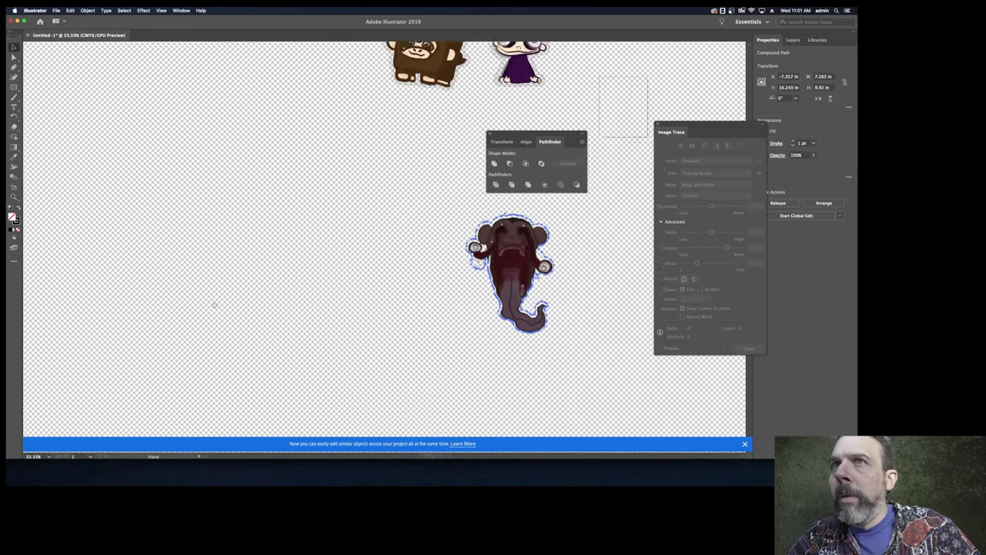
key(super+minus)
key(super+plus)
key(super+plus)
key(super+plus)
key(super+plus)
key(super+plus)
key(super+plus)
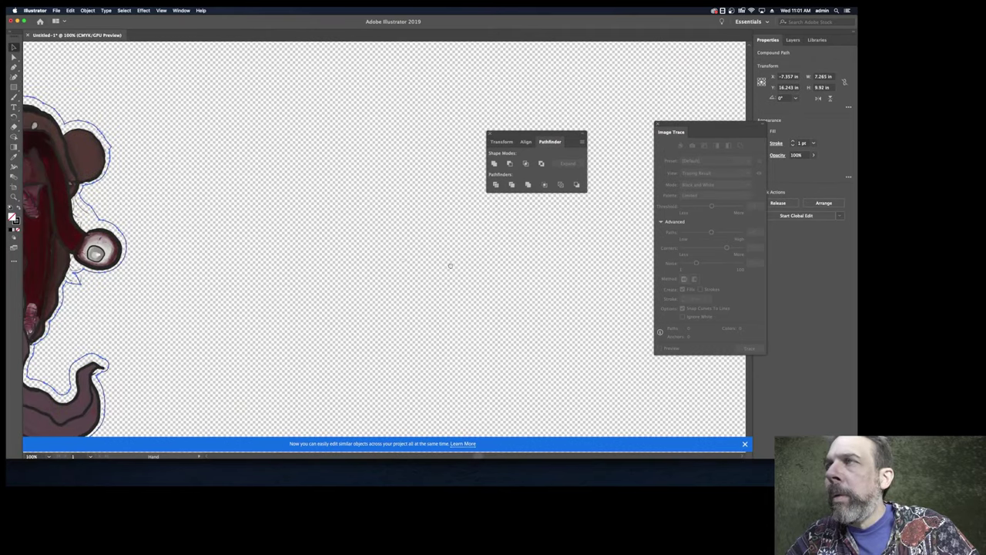
drag(450, 266, 733, 254)
click(192, 275)
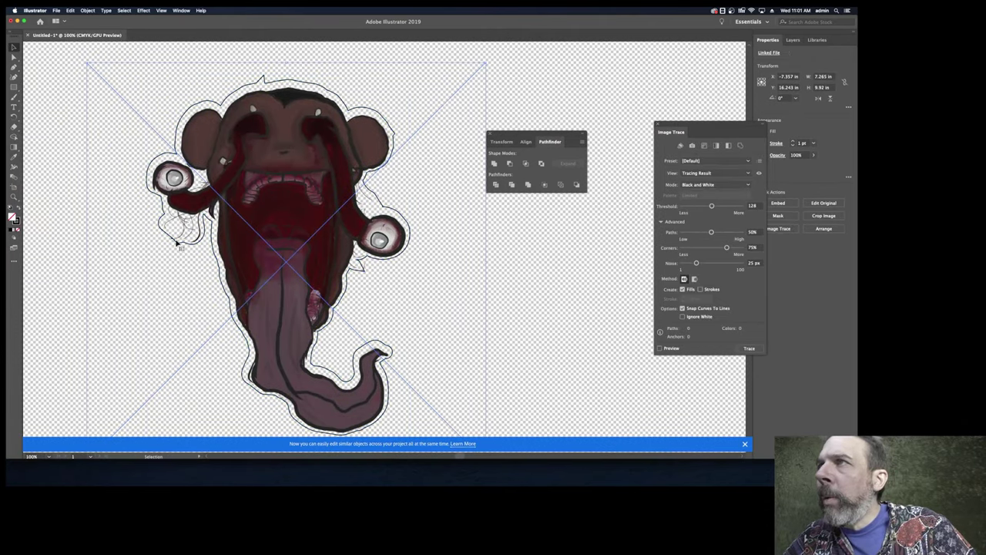
scroll(162, 243, down, 1)
scroll(162, 244, up, 6)
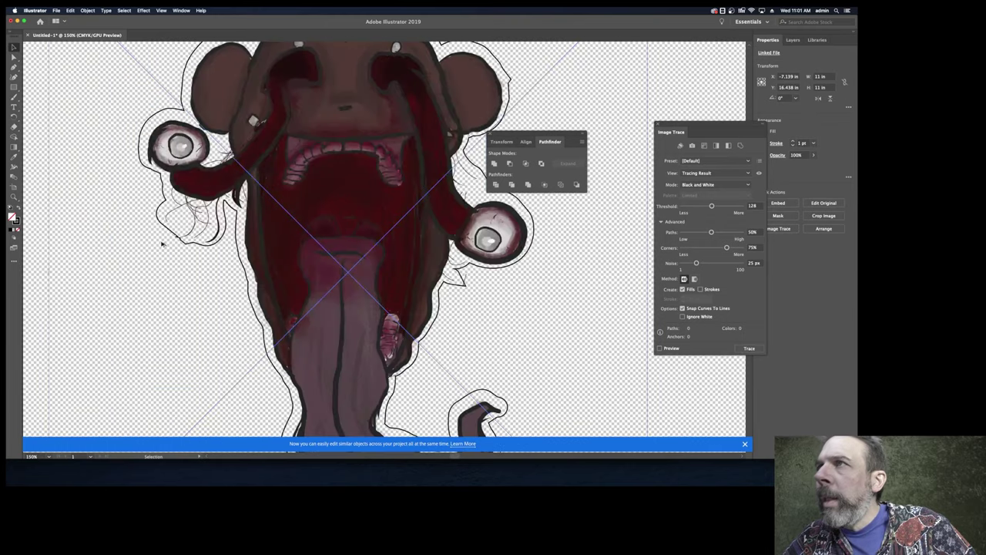
scroll(162, 243, up, 1)
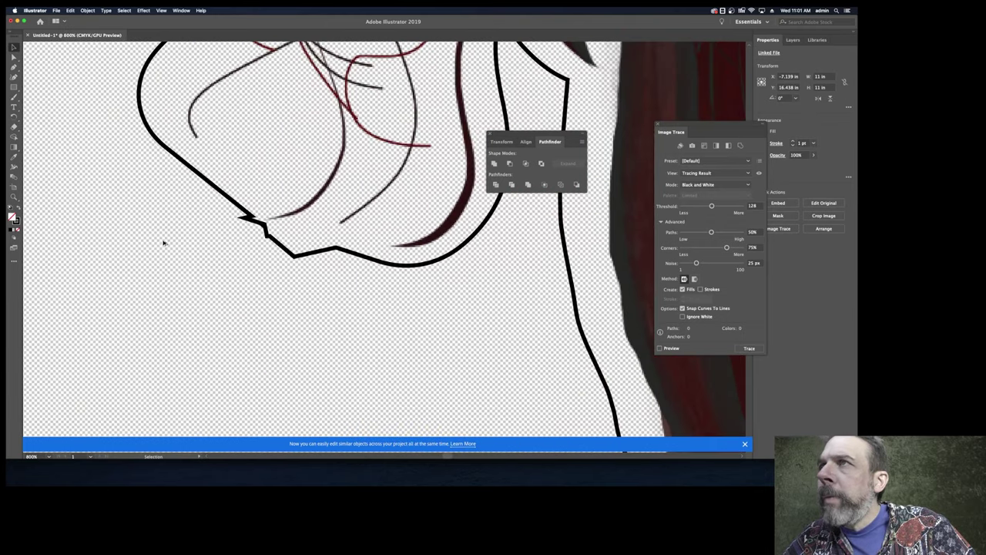
click(258, 227)
scroll(258, 243, down, 7)
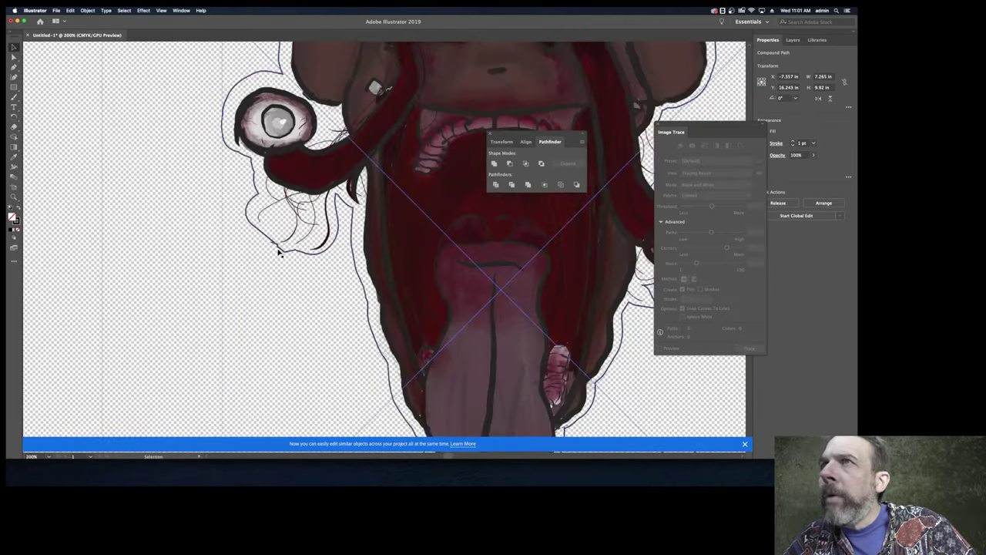
scroll(279, 252, down, 1)
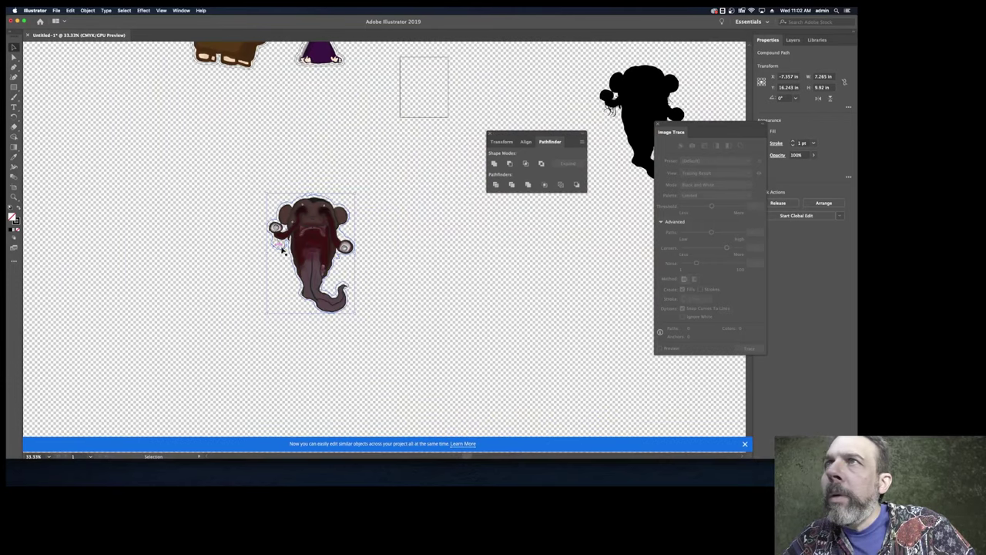
- Duplicate the offset outline and place the copy beside the screaming monkey drawing
click(411, 243)
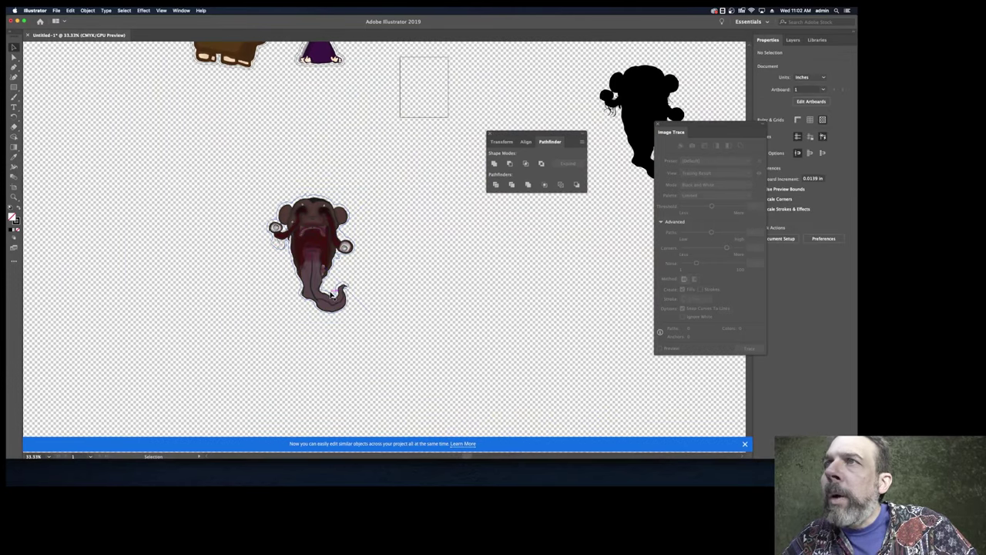
click(337, 295)
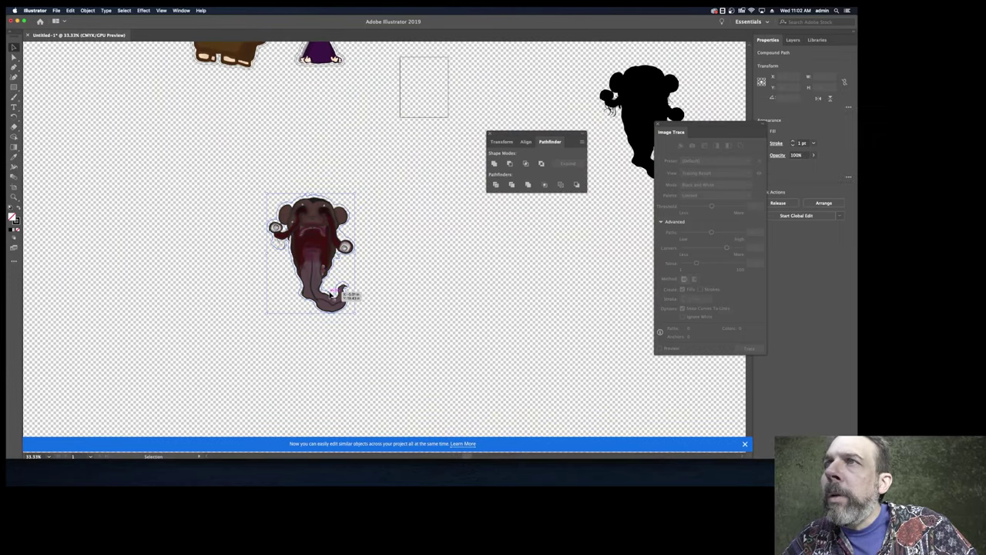
click(86, 10)
click(247, 163)
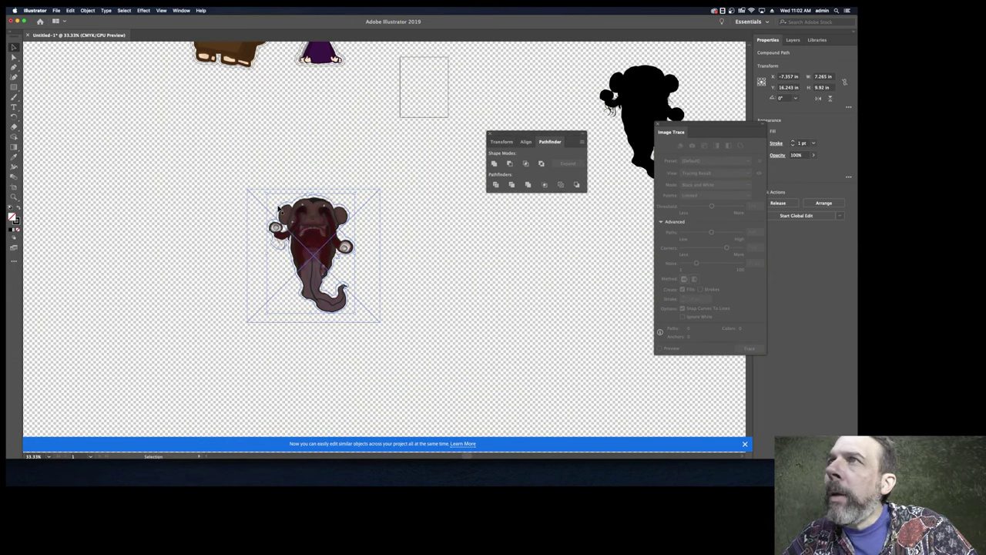
drag(348, 204, 464, 215)
- Apply Offset Path to the duplicated outline and delete its inner original, keeping only the larger border
click(89, 10)
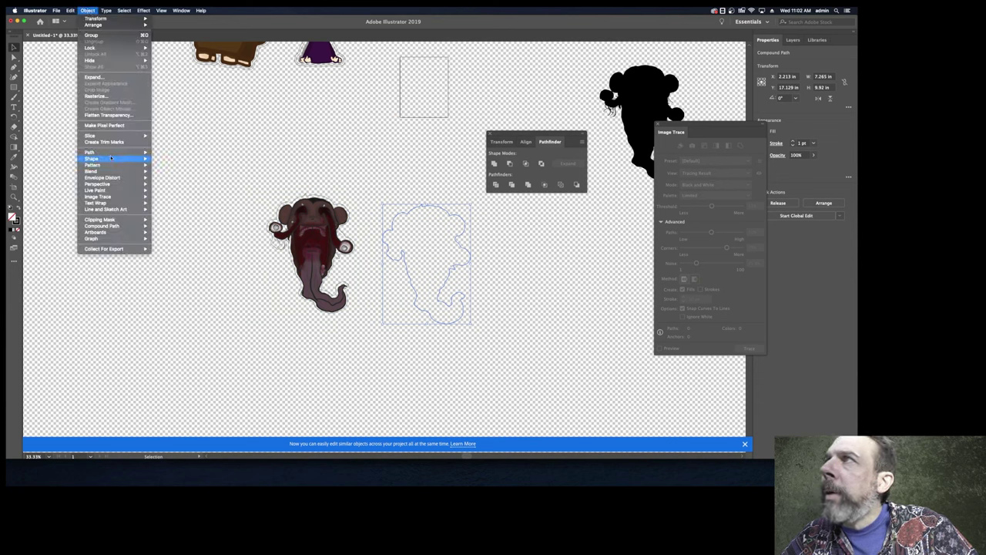
mouse_move(108, 151)
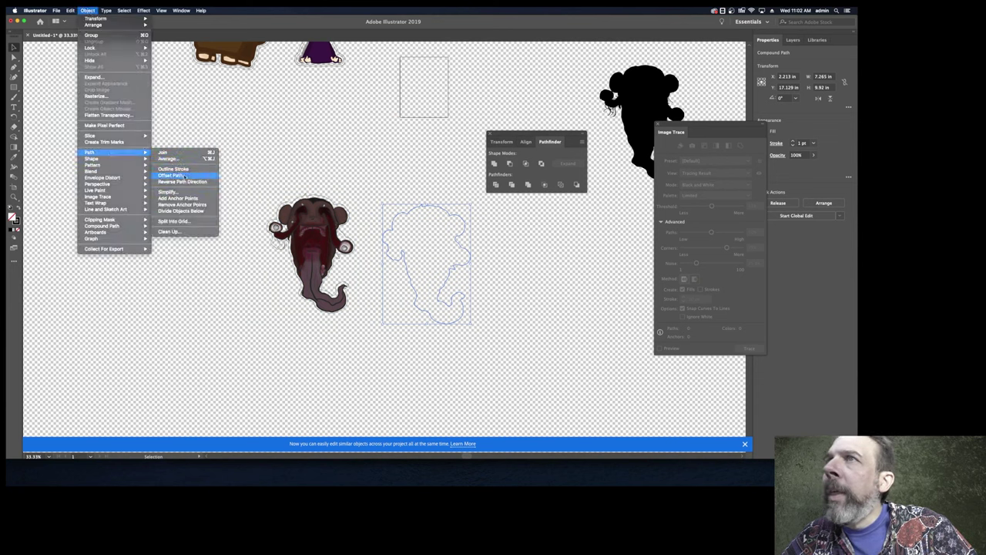
click(177, 175)
click(467, 261)
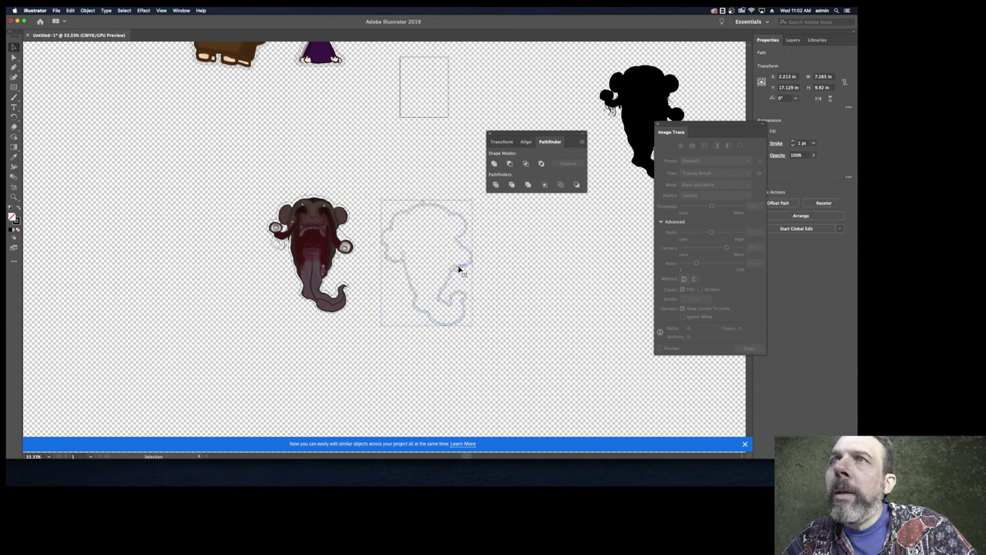
click(455, 222)
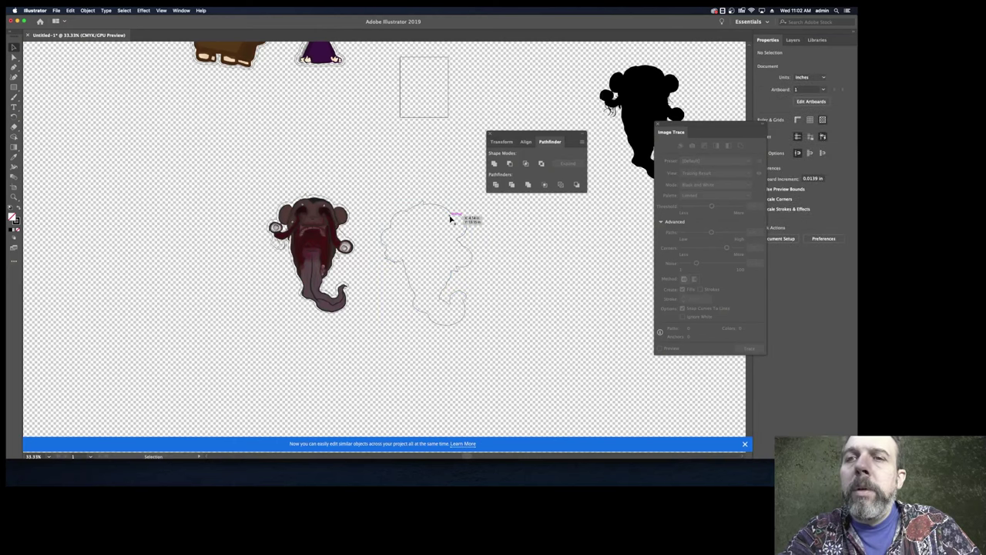
- Position the larger border around the screaming monkey so it surrounds the first outline evenly
drag(450, 213, 315, 178)
scroll(333, 202, down, 2)
scroll(316, 177, up, 4)
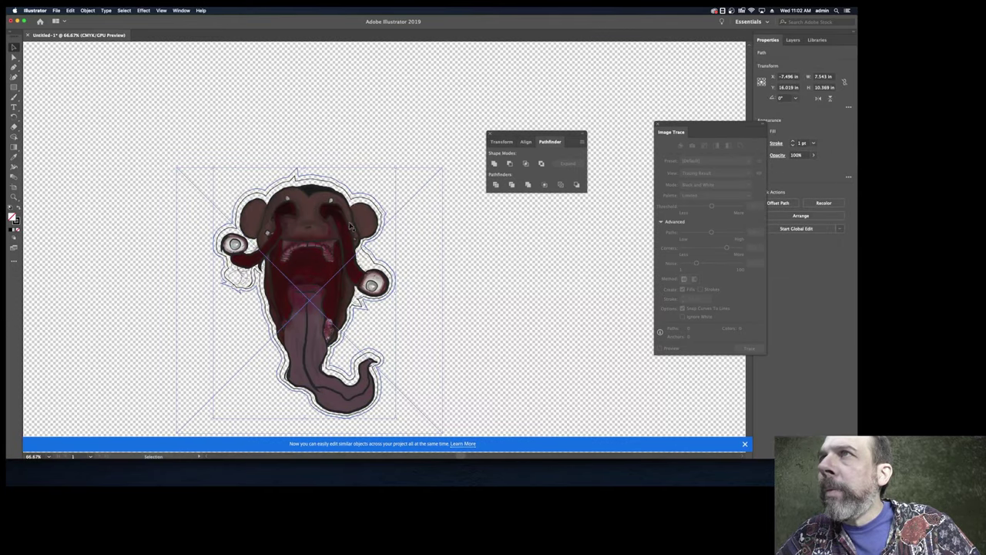
click(470, 296)
- Move the screaming monkey together with both outlines to the left of the brown square monkey, forming a row
scroll(451, 309, down, 3)
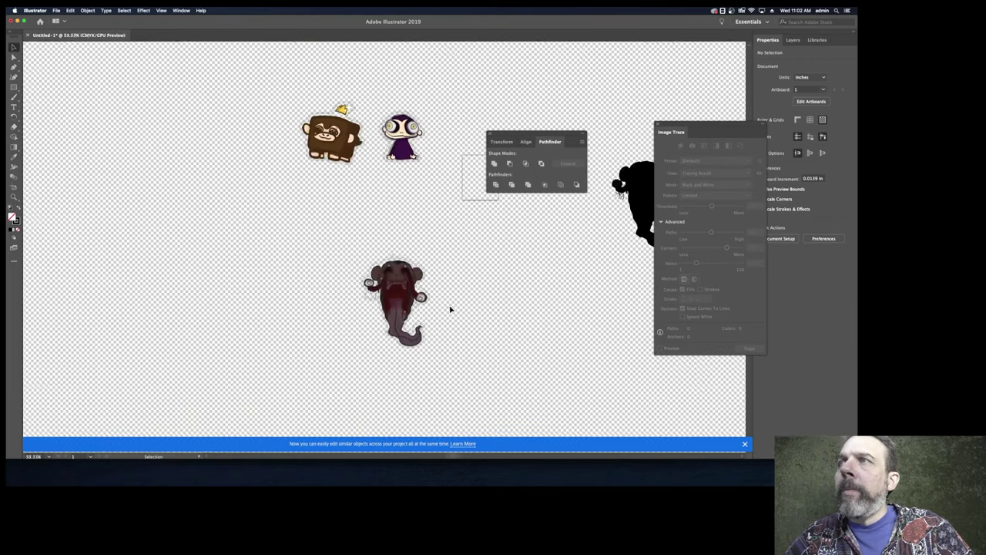
click(403, 309)
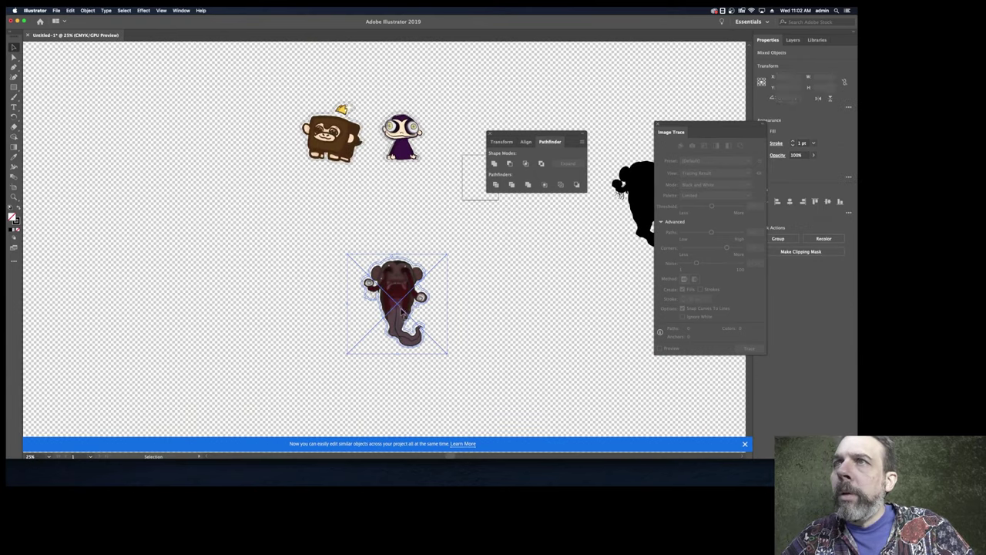
drag(403, 308, 269, 143)
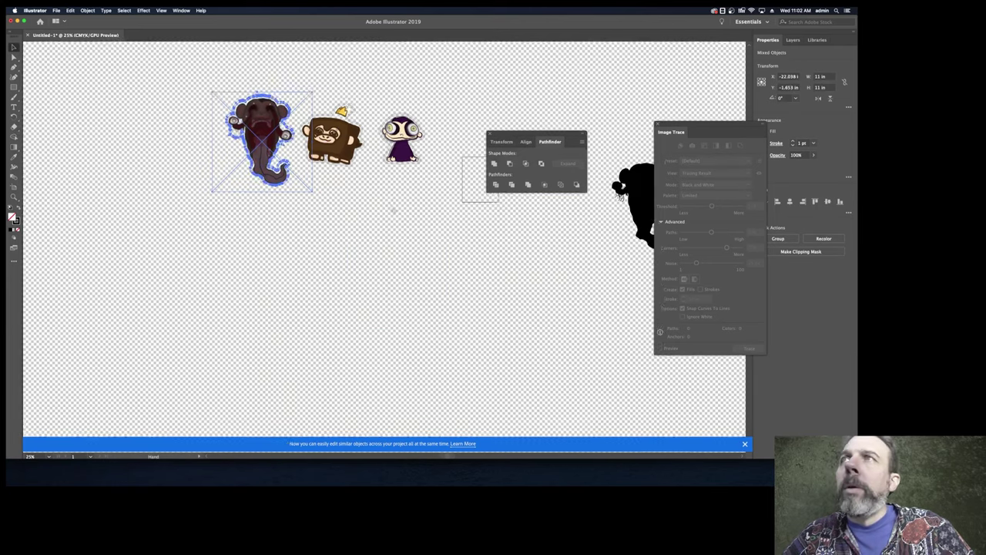
- Delete the leftover black silhouette of the screaming monkey
drag(392, 208, 443, 280)
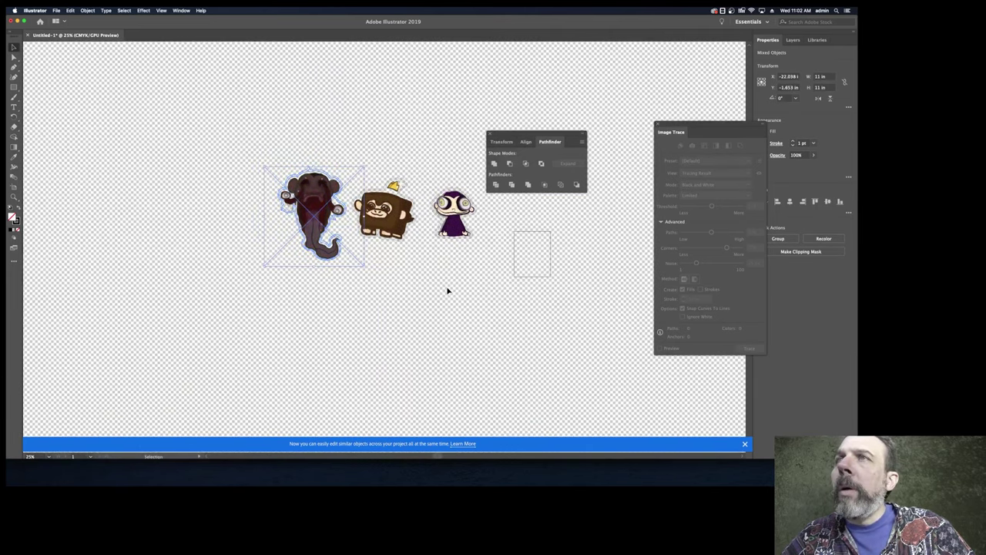
scroll(450, 290, down, 4)
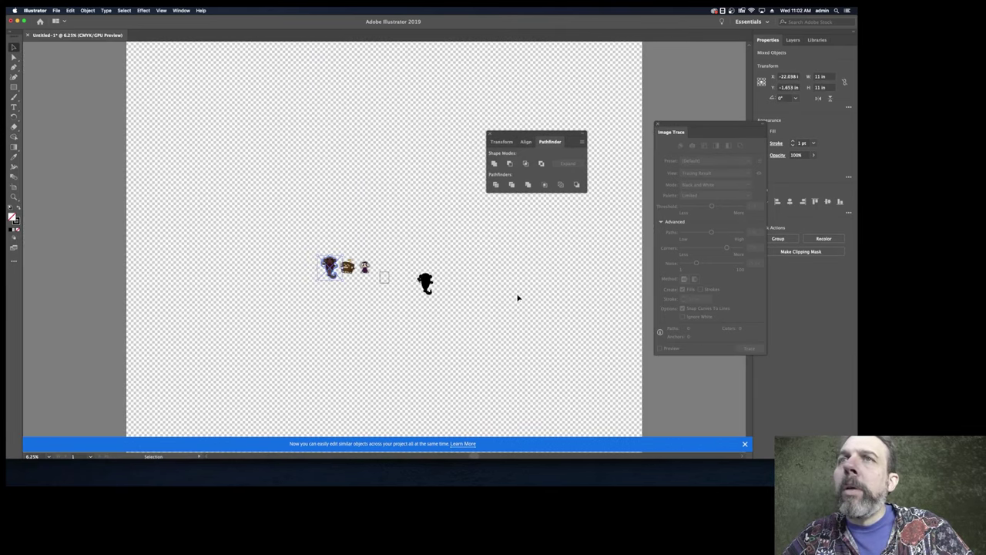
click(428, 283)
key(Delete)
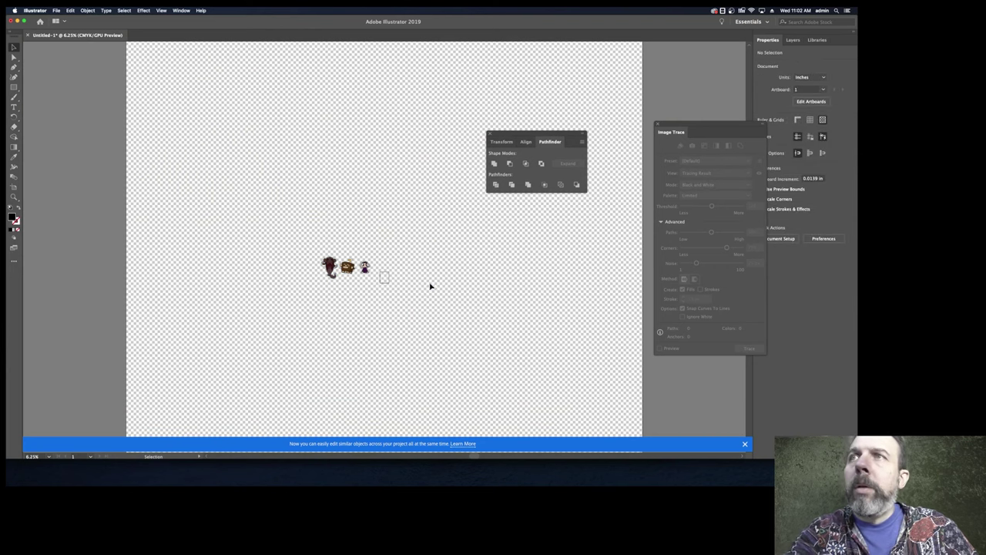
- Scale all three monkeys and their outlines down together to about 14.47 by 5.9 in
scroll(363, 275, up, 4)
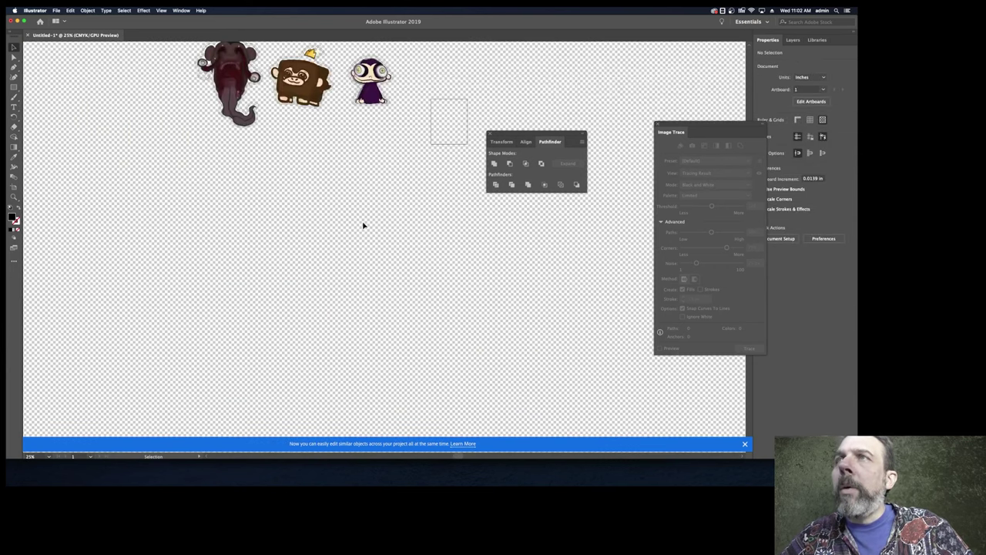
drag(363, 223, 330, 353)
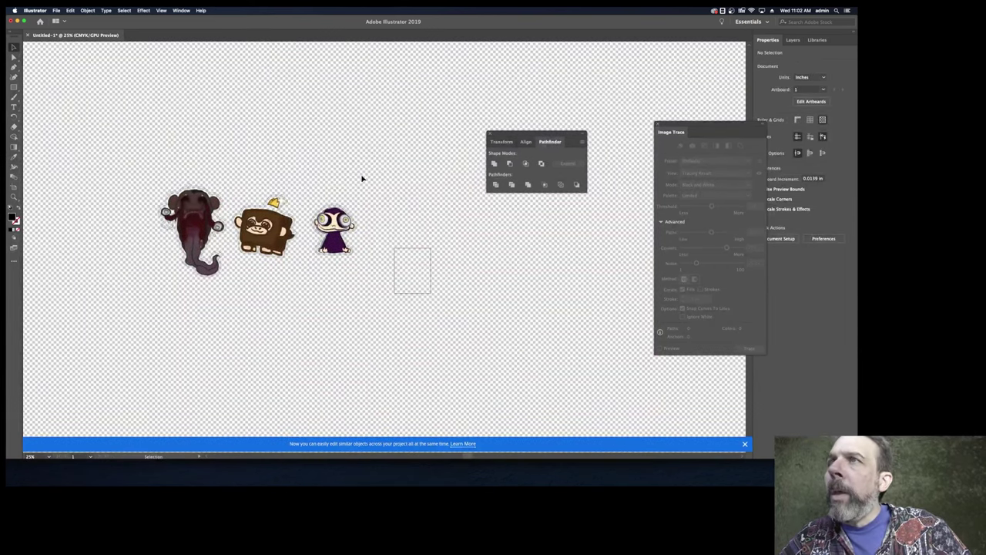
key(super+a)
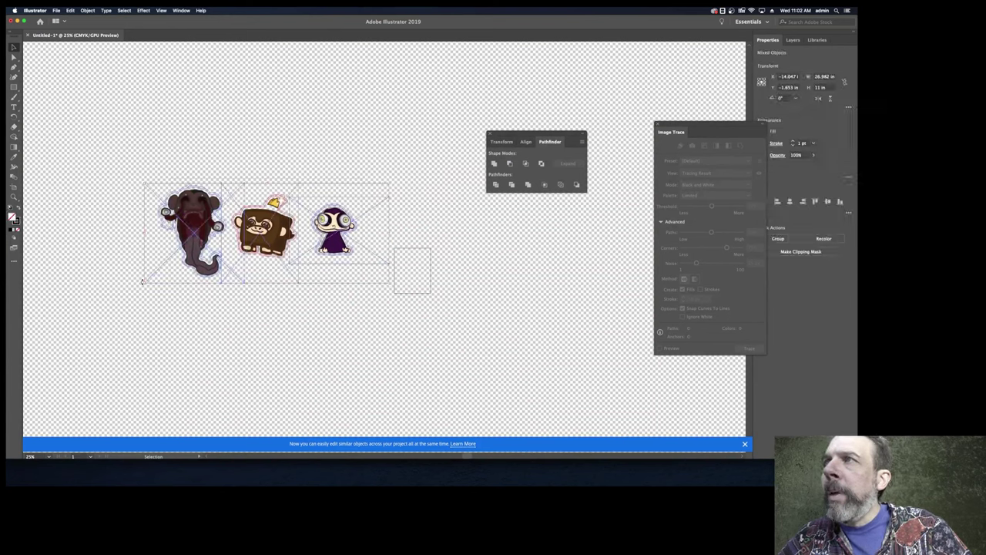
drag(143, 281, 259, 235)
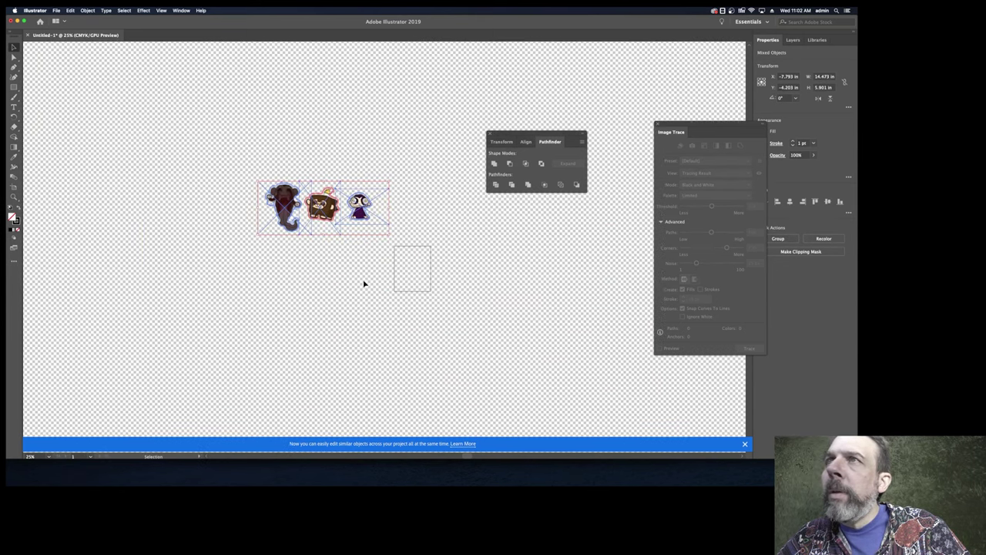
- Move the purple monkey with its outlines onto the centre of the artboard
scroll(362, 282, up, 1)
scroll(362, 282, down, 1)
click(406, 223)
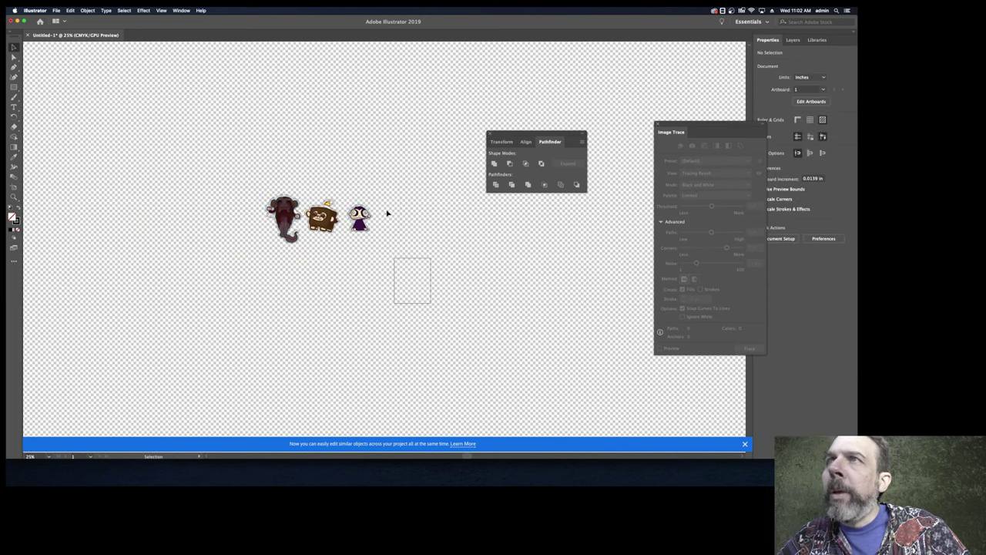
drag(359, 223, 416, 289)
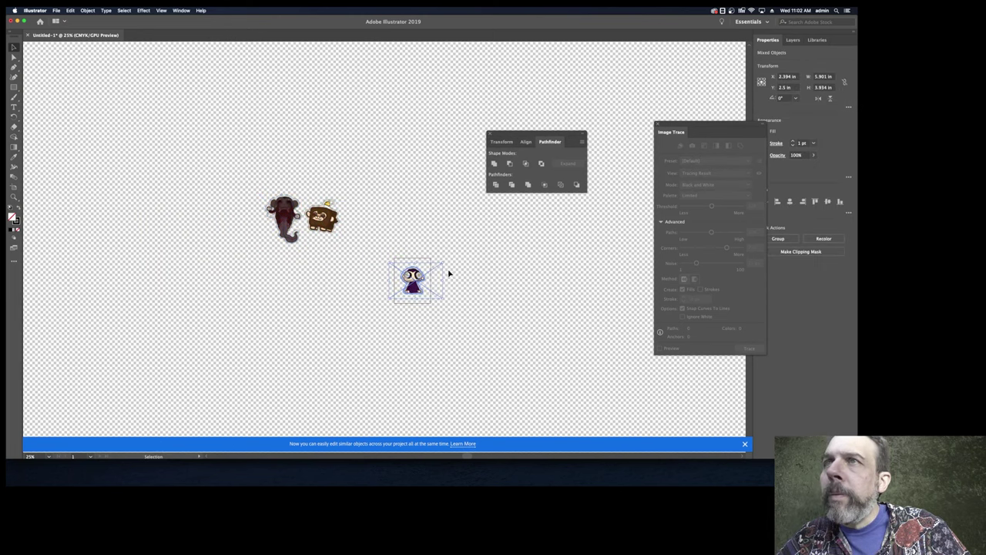
- Scale the purple monkey and its outlines up to about 8.01 by 5.34 in, filling the artboard and centred on it
scroll(449, 273, up, 1)
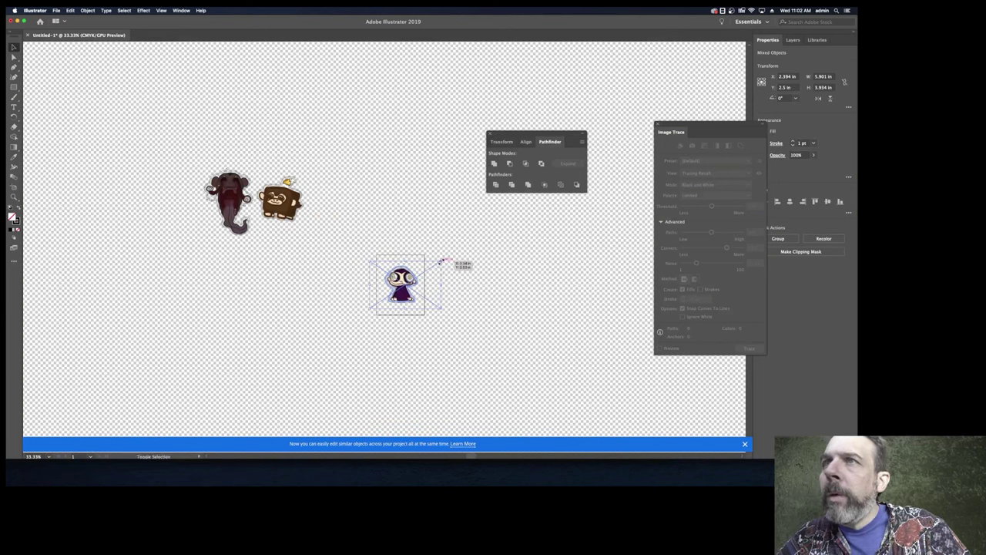
drag(441, 262, 460, 248)
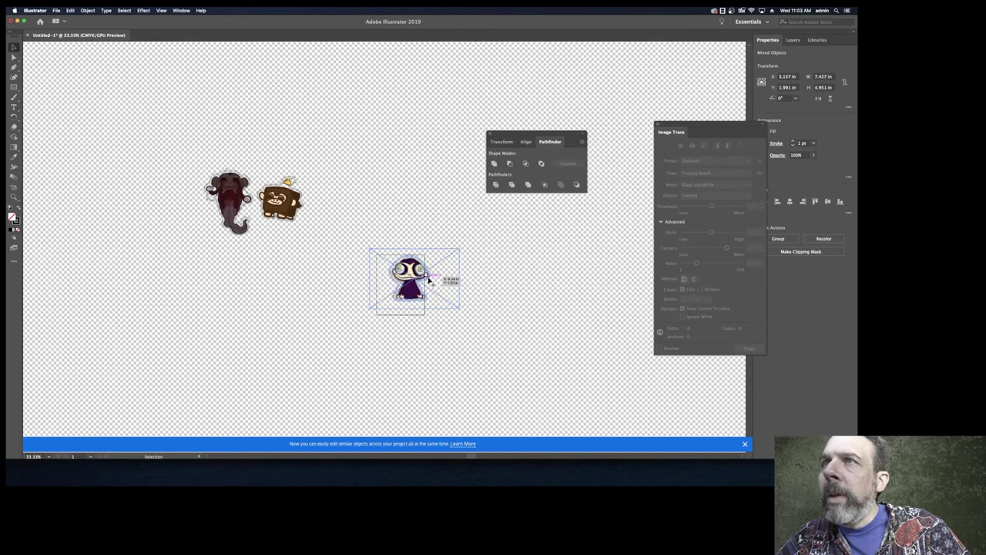
drag(429, 282, 420, 288)
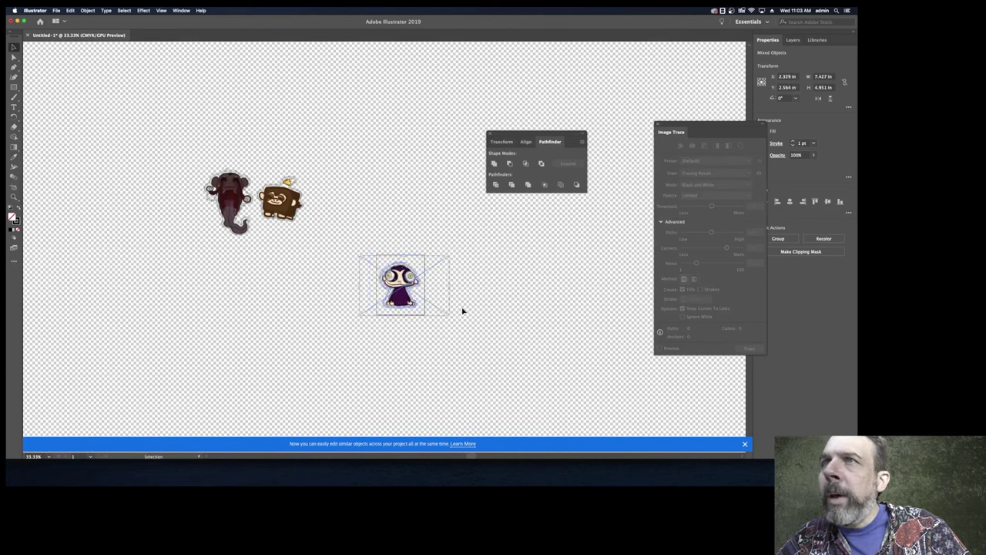
drag(452, 254, 455, 252)
drag(359, 315, 357, 318)
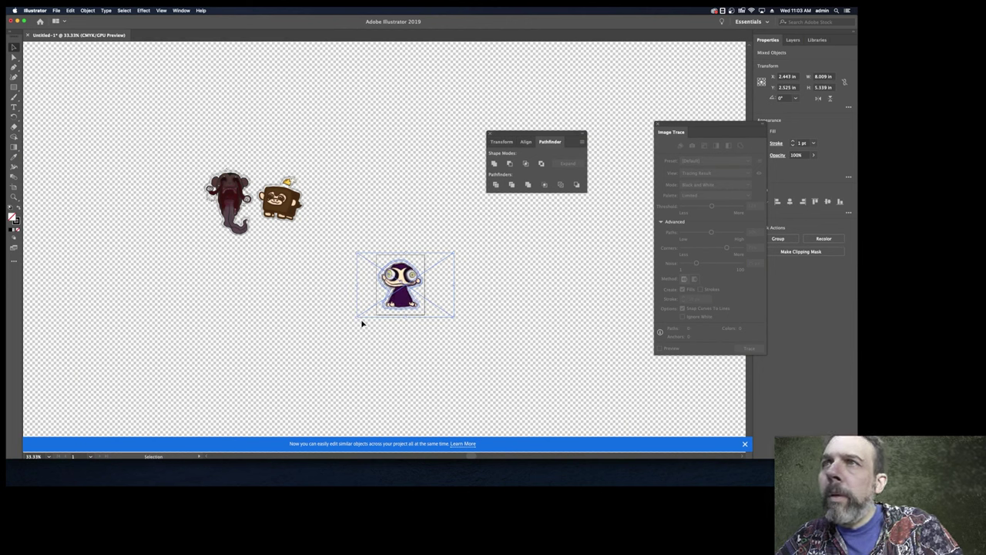
click(436, 363)
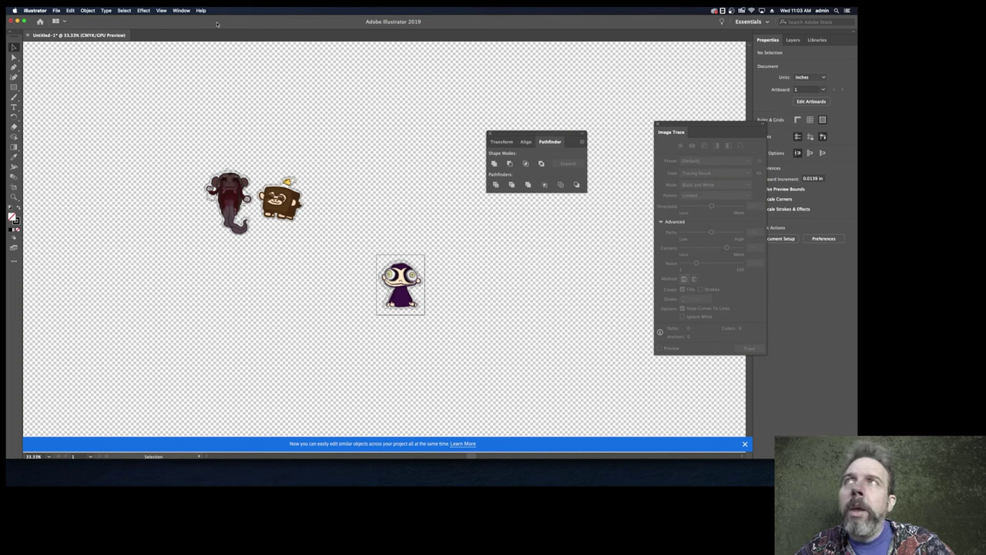
- Show the list of artboards and duplicate the artboard with its purple monkey twice
click(182, 11)
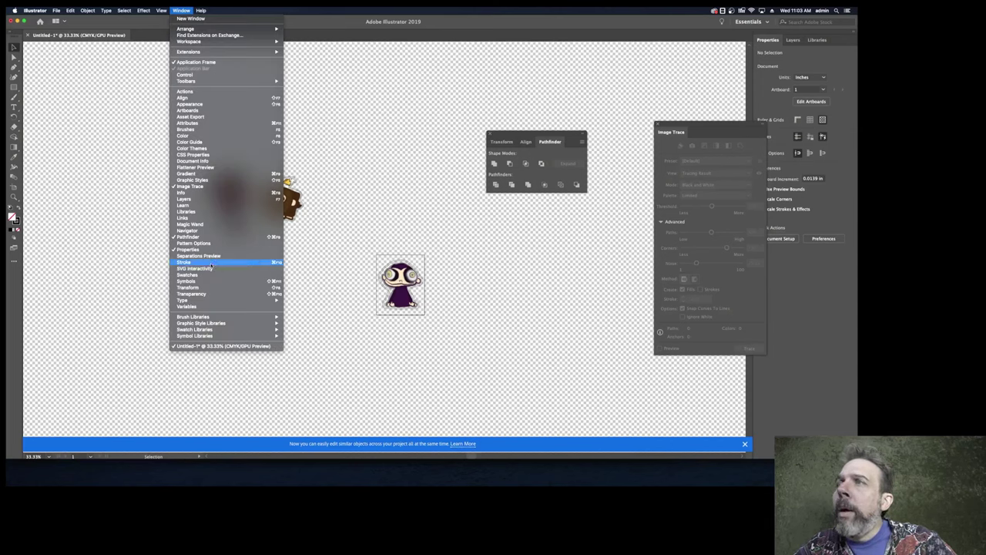
click(189, 110)
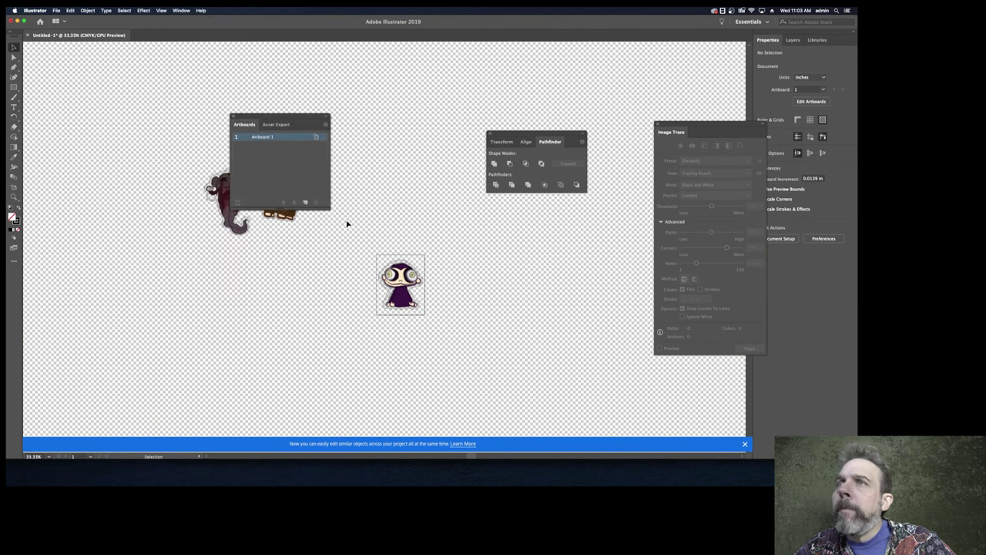
drag(263, 141, 304, 200)
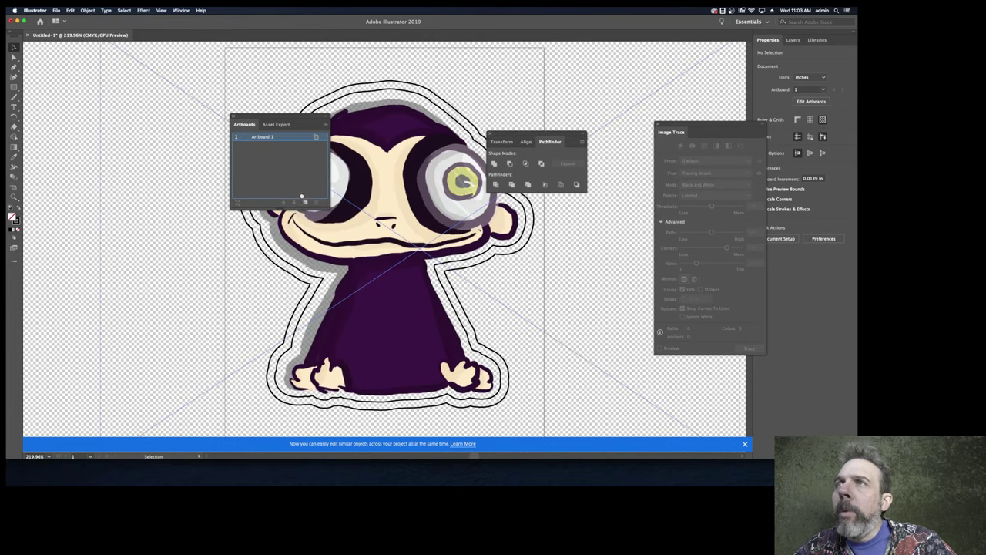
click(305, 201)
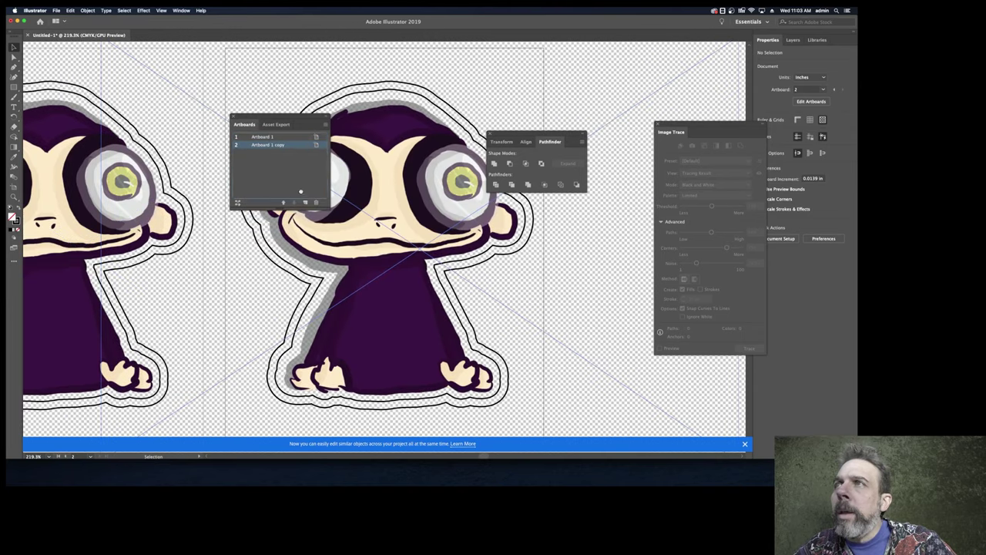
- Rename the three artboards as Monkey, Monkey eye and Toaster
double_click(267, 138)
text(Monkey)
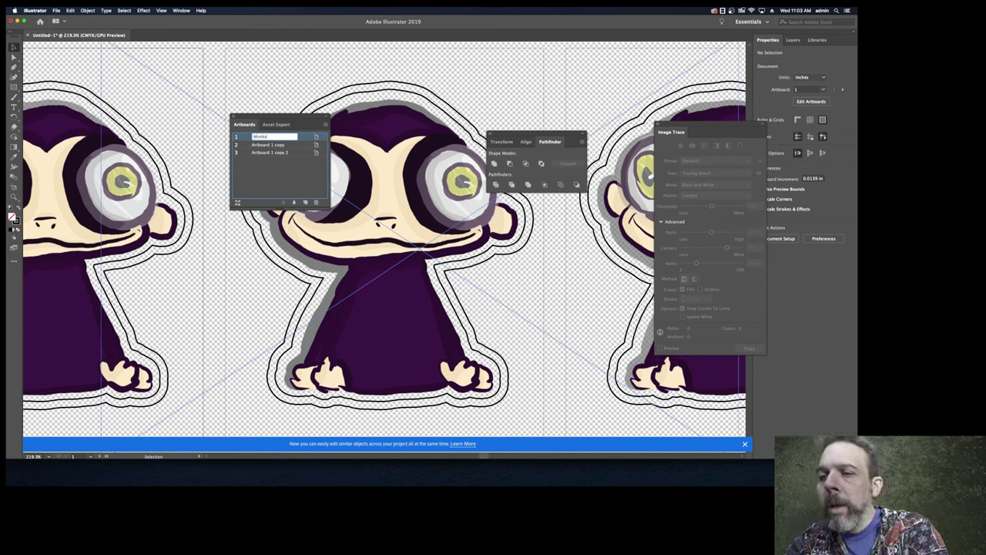
key(Return)
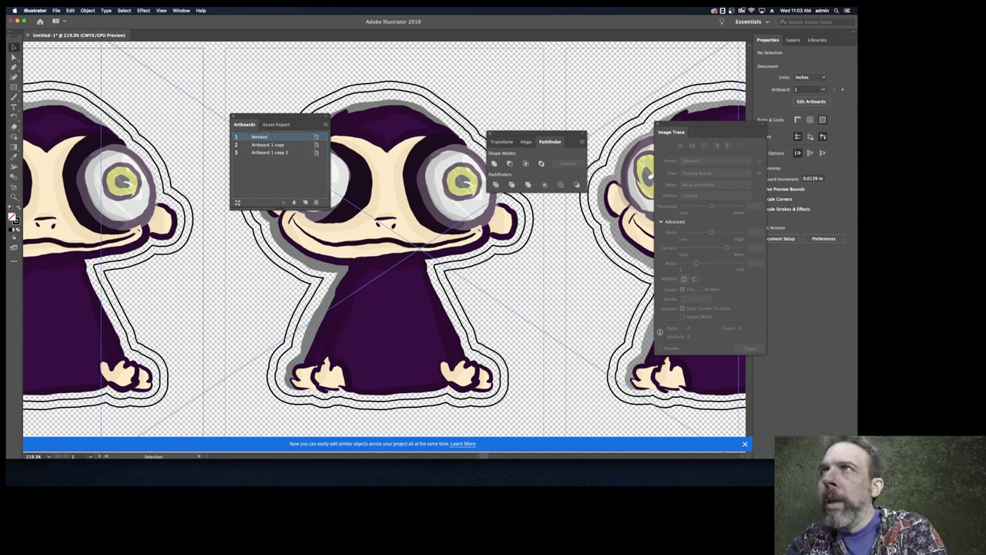
double_click(261, 146)
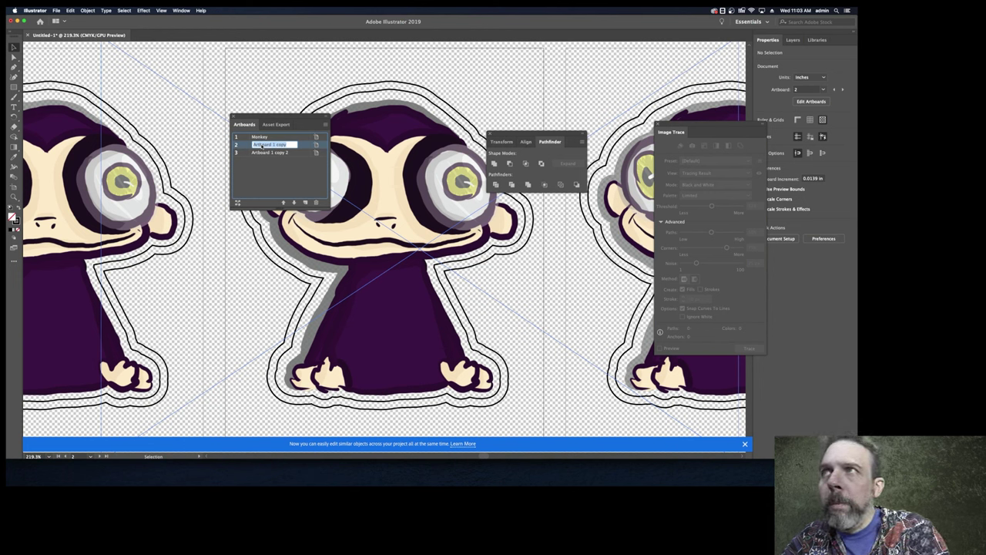
text(Monkey eye)
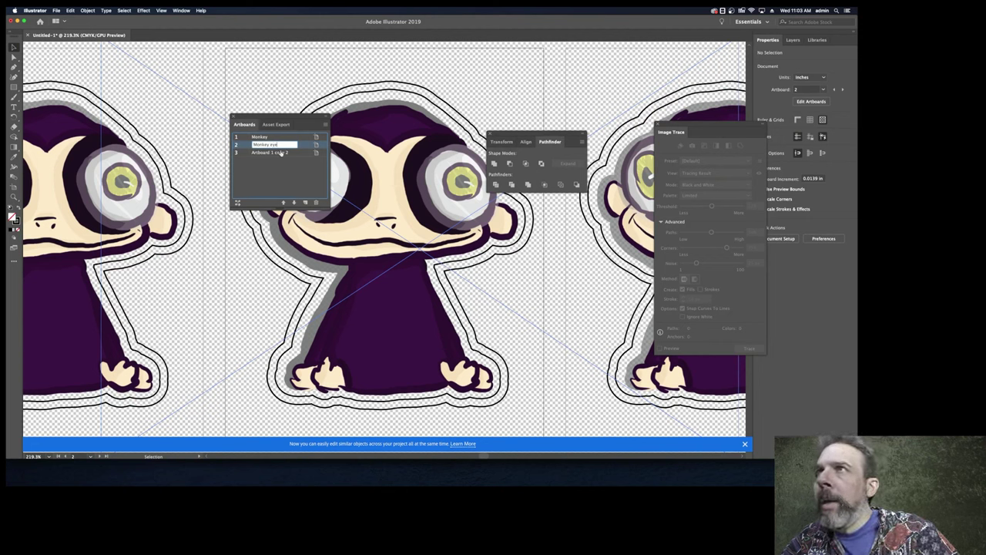
double_click(282, 153)
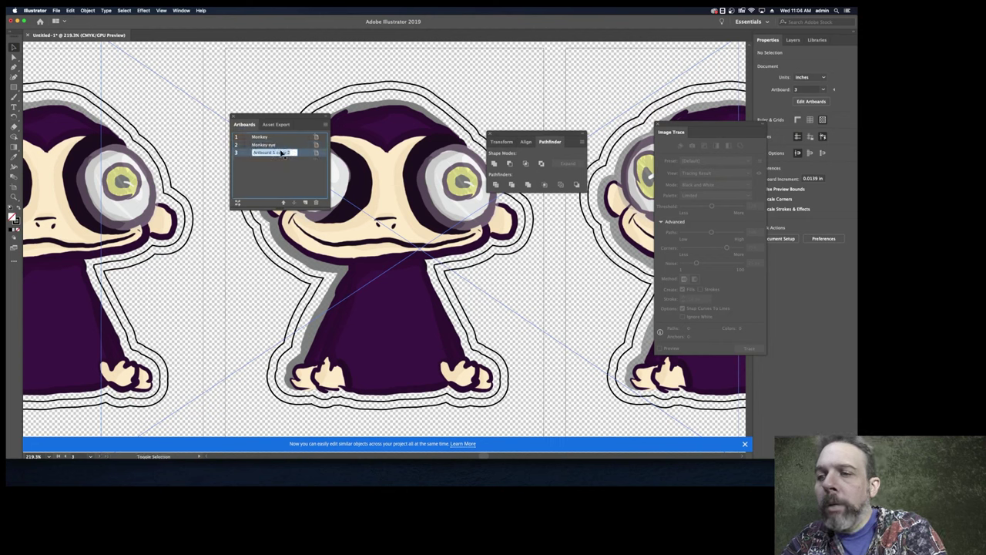
text(Ti)
key(Return)
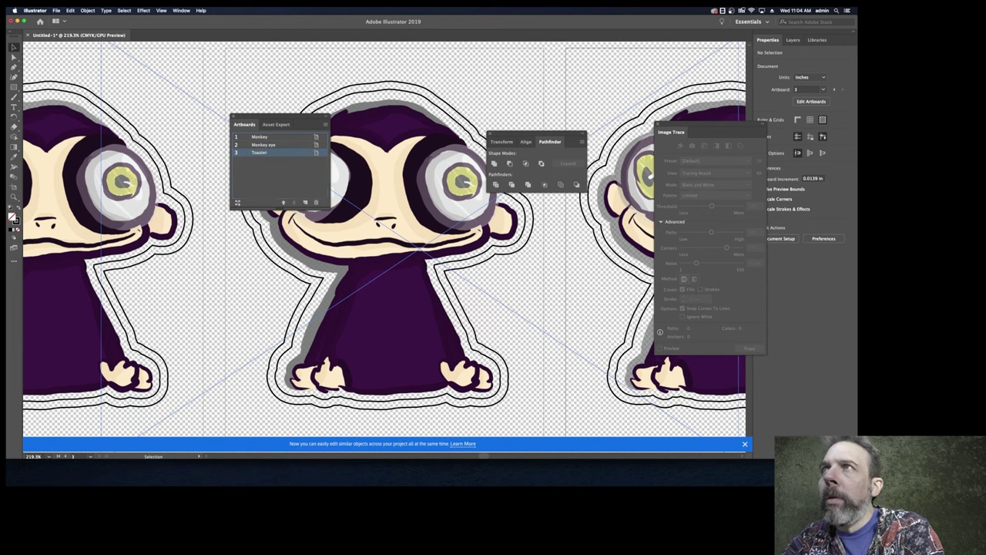
- Delete the duplicated purple monkeys and their outlines from the Monkey eye and Toaster artboards
scroll(324, 229, down, 6)
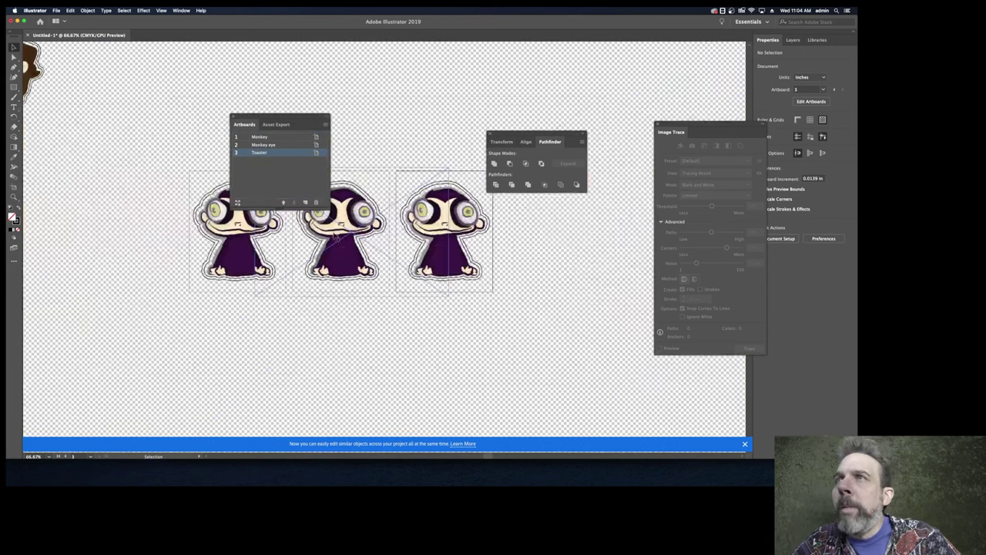
scroll(338, 241, up, 2)
scroll(337, 240, down, 1)
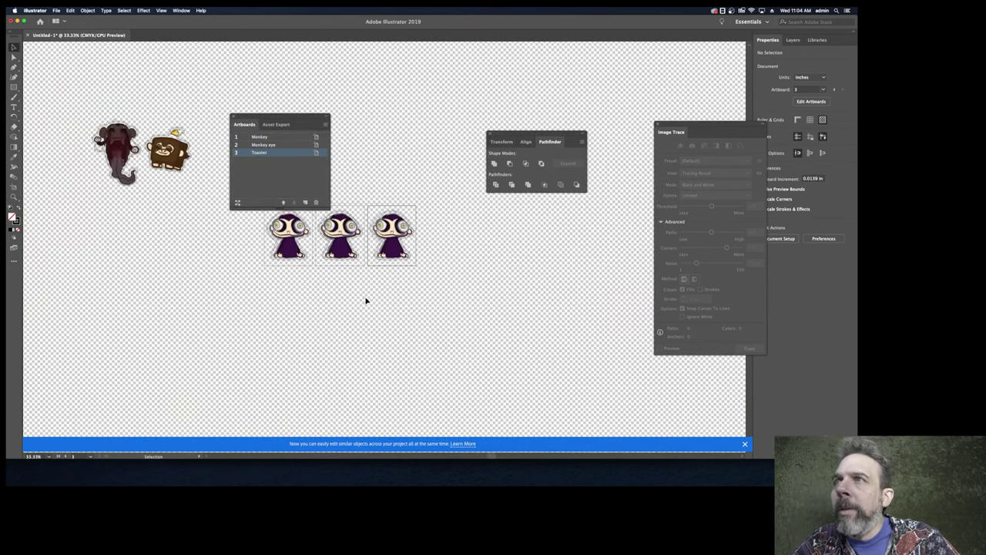
scroll(406, 283, down, 1)
scroll(404, 280, up, 2)
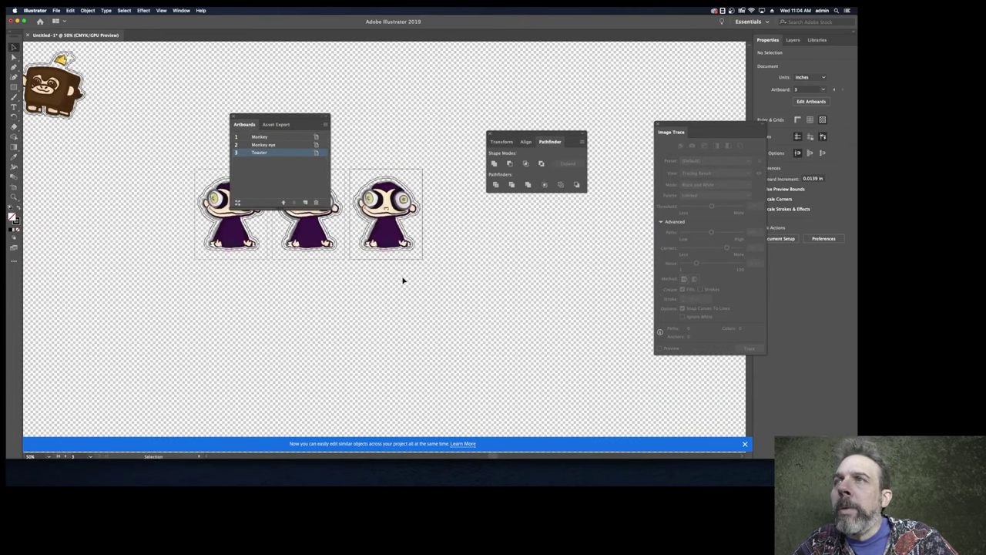
scroll(410, 281, down, 1)
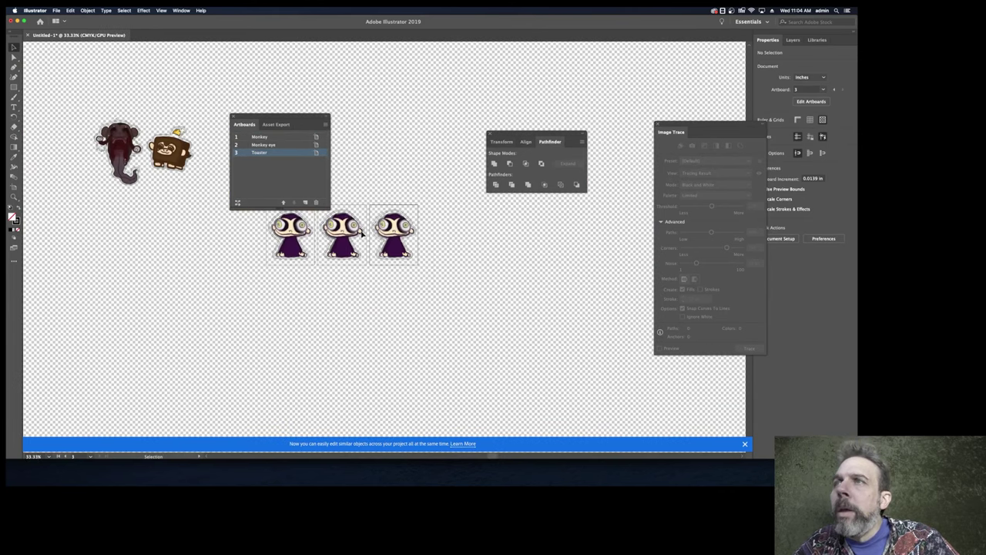
click(350, 218)
click(436, 285)
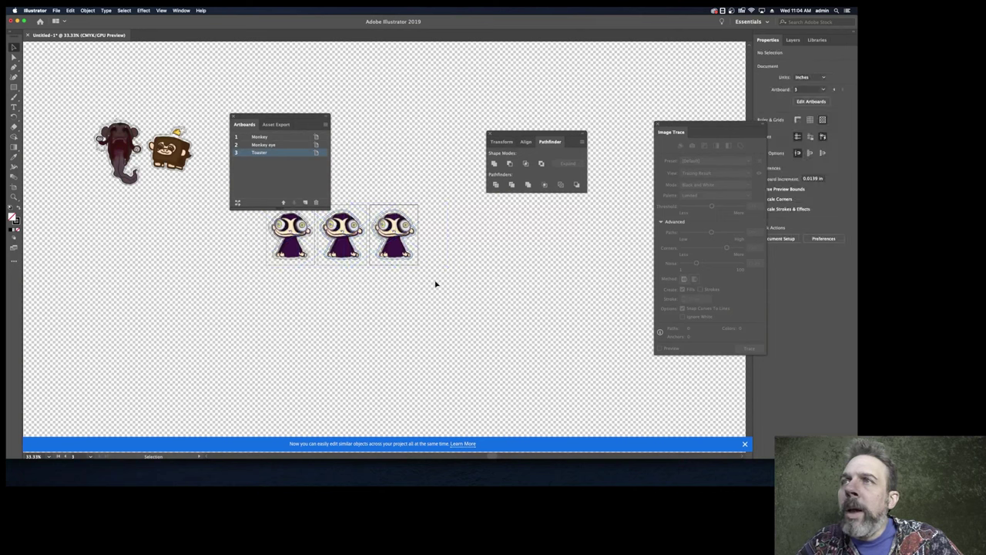
drag(331, 202, 455, 293)
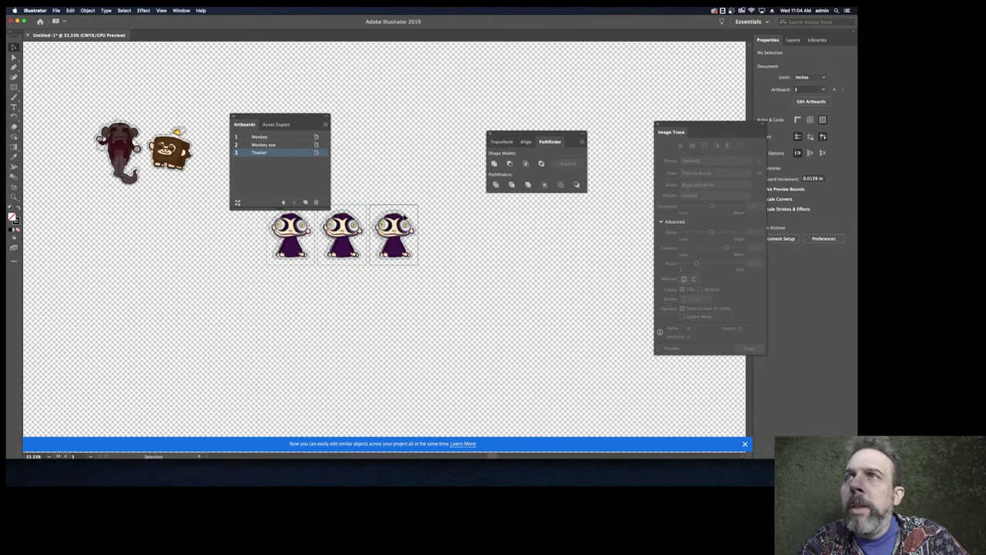
key(Delete)
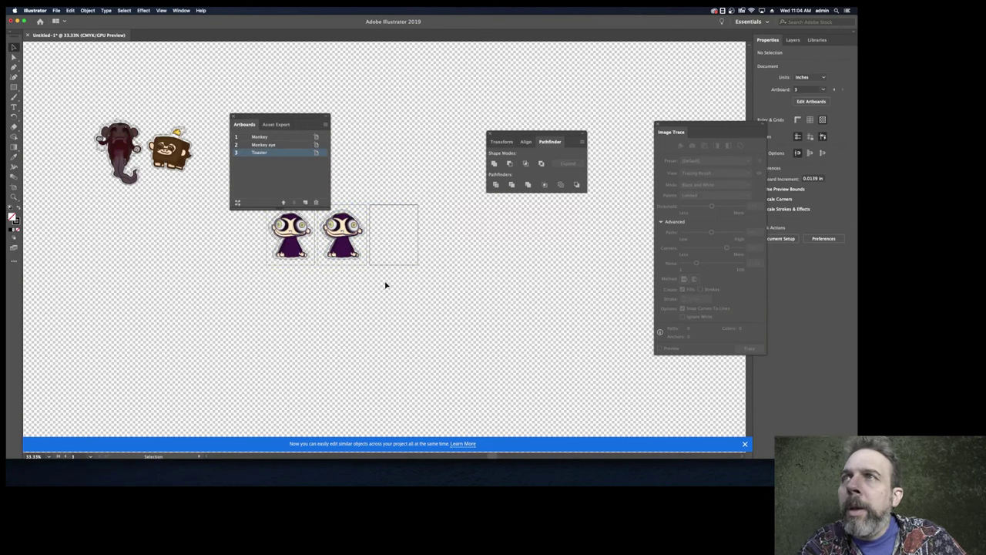
click(365, 209)
key(Delete)
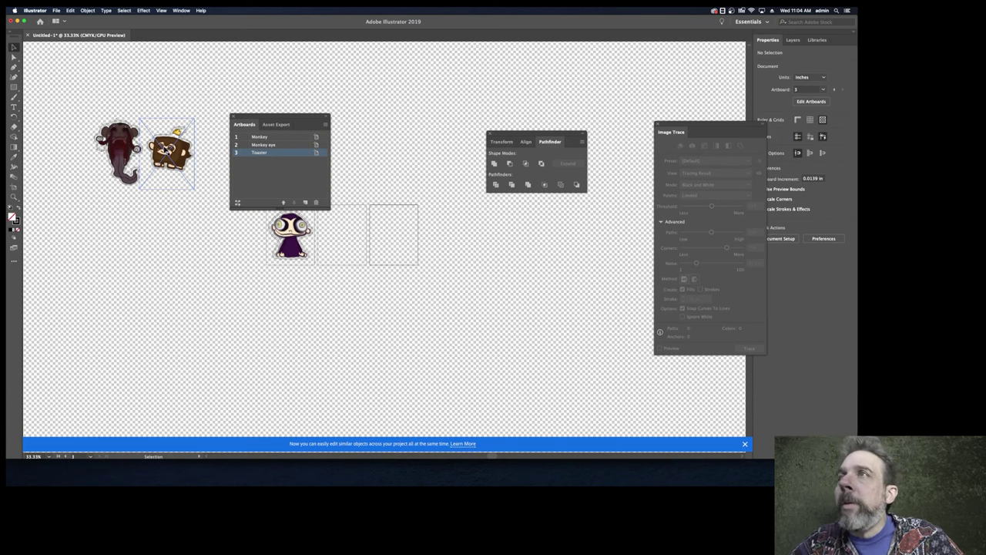
- Examine the Monkey artboard and its size and display options without changing them
scroll(165, 148, up, 1)
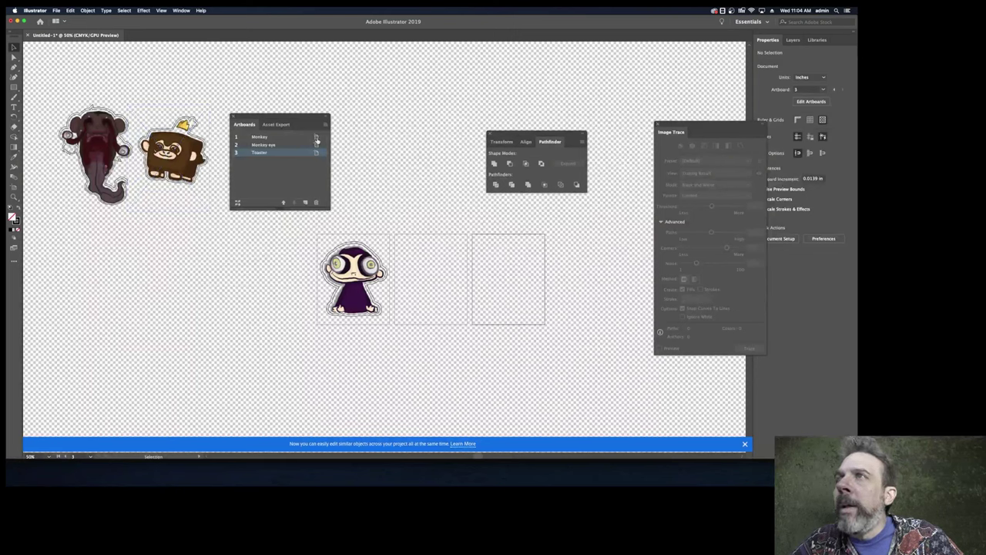
double_click(235, 136)
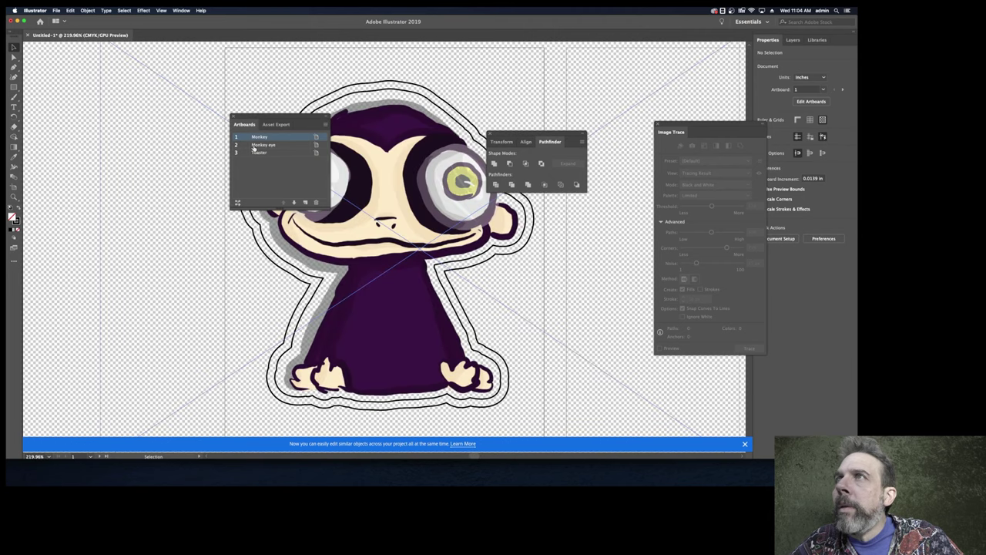
scroll(174, 183, down, 6)
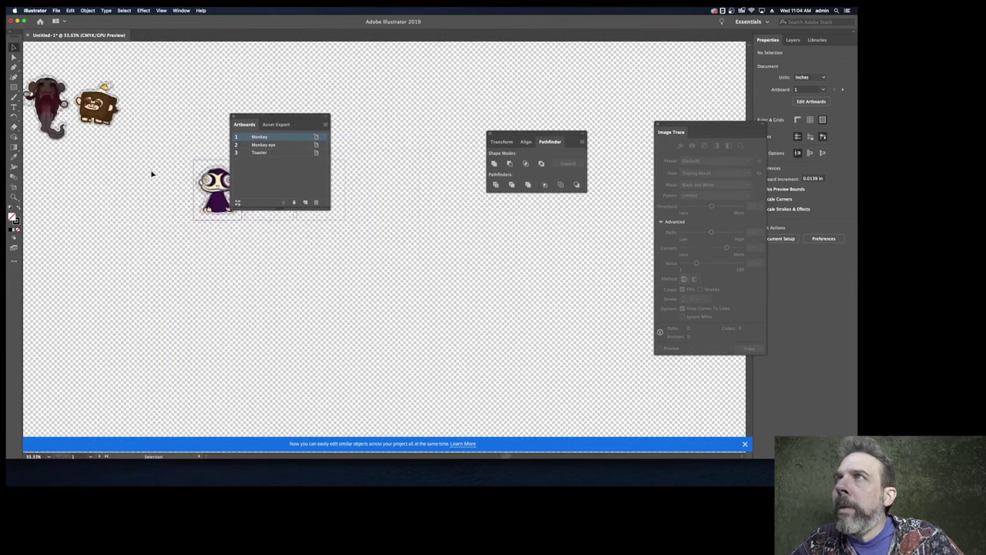
scroll(152, 174, up, 3)
scroll(152, 174, left, 4)
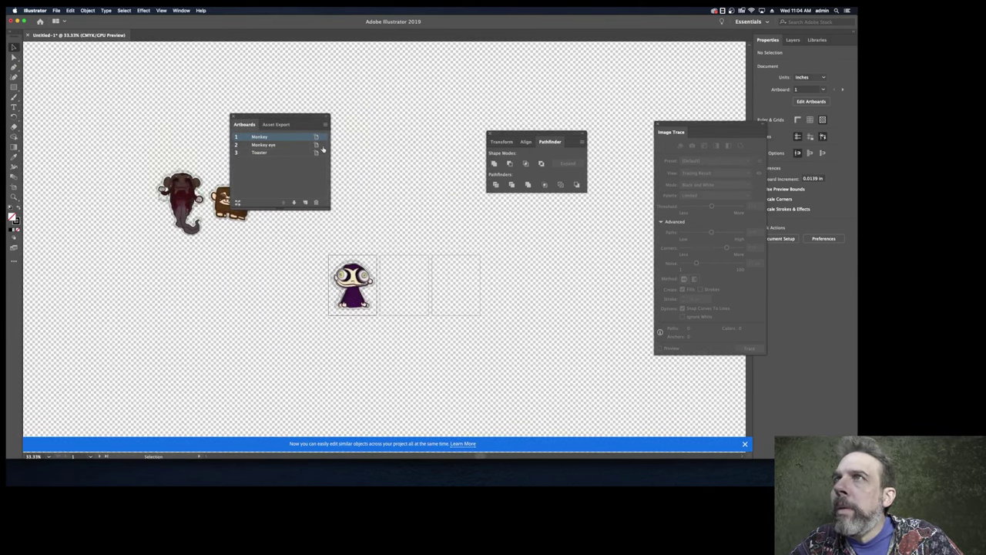
click(316, 137)
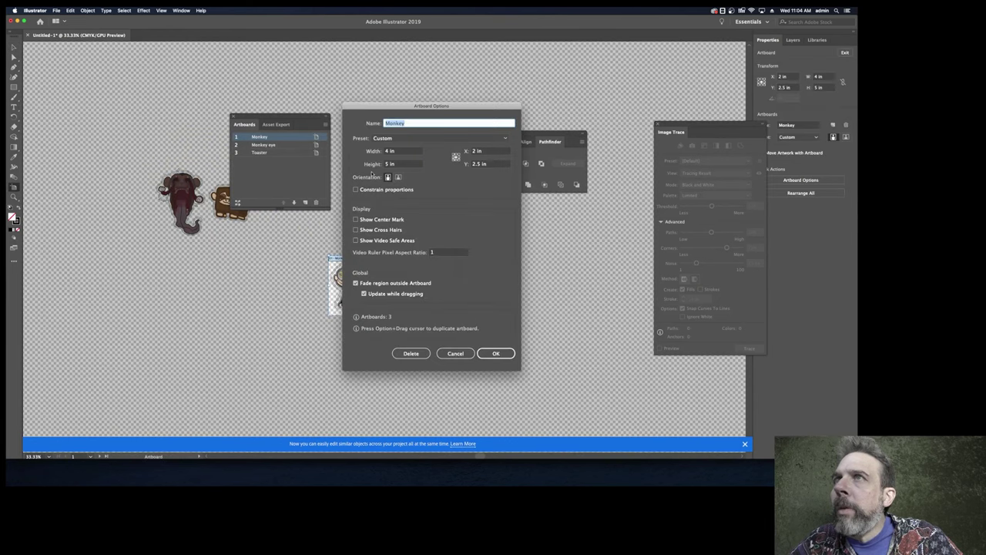
click(455, 352)
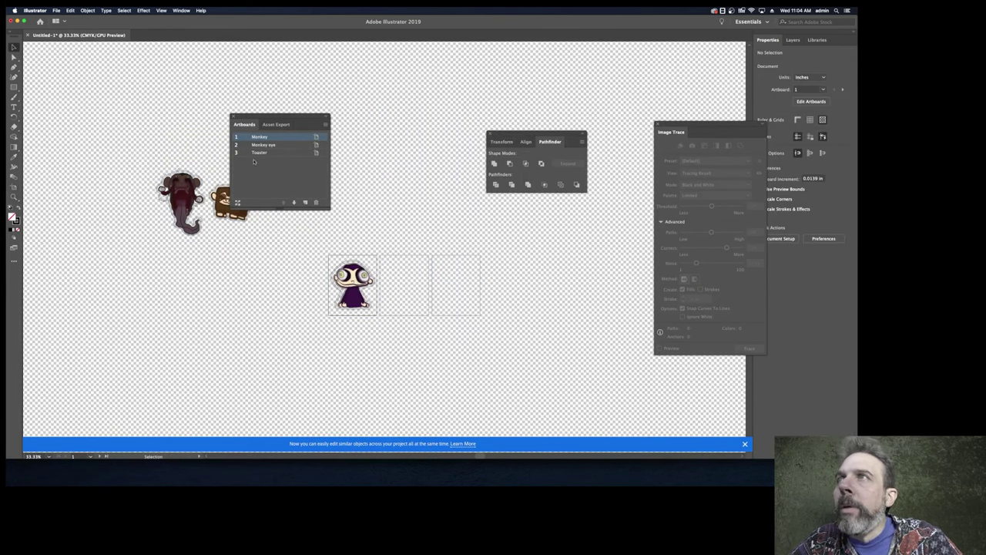
- Move the screaming monkey image and each of its two outlines to the free area between the brown and purple monkeys
scroll(196, 219, up, 3)
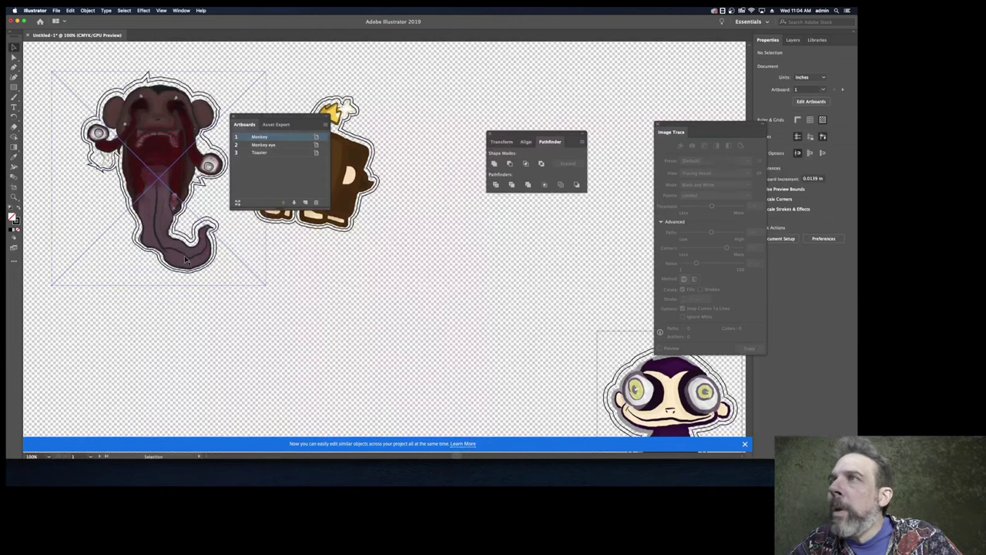
mouse_move(185, 259)
mouse_down()
mouse_move(357, 337)
mouse_move(427, 414)
mouse_move(470, 410)
mouse_up()
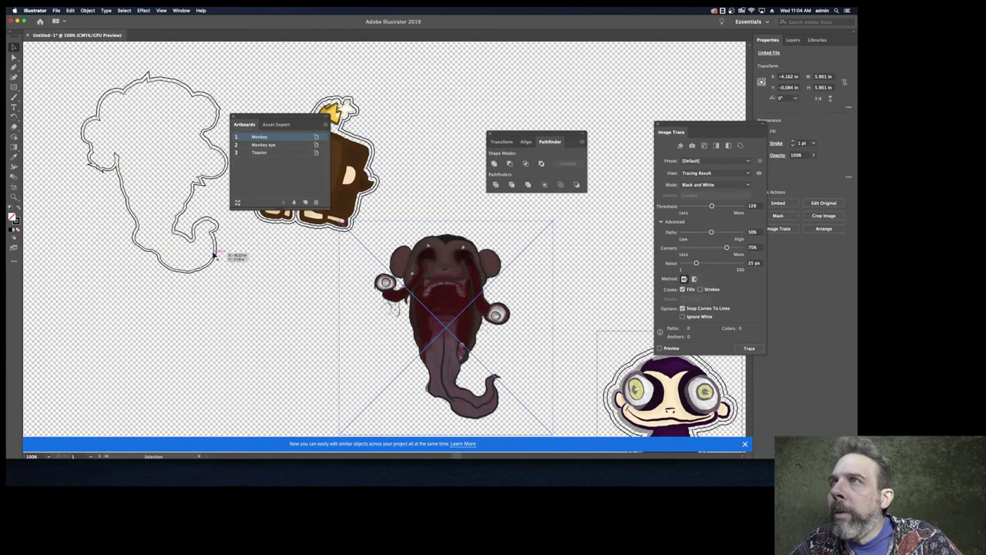
drag(215, 255, 503, 406)
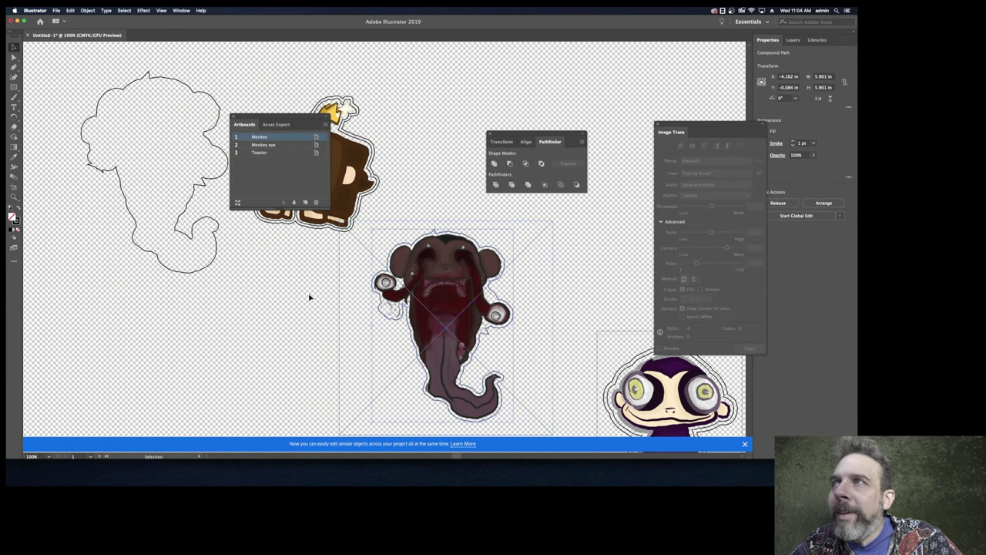
click(208, 239)
mouse_move(208, 239)
mouse_down()
mouse_move(505, 358)
mouse_move(479, 391)
mouse_up()
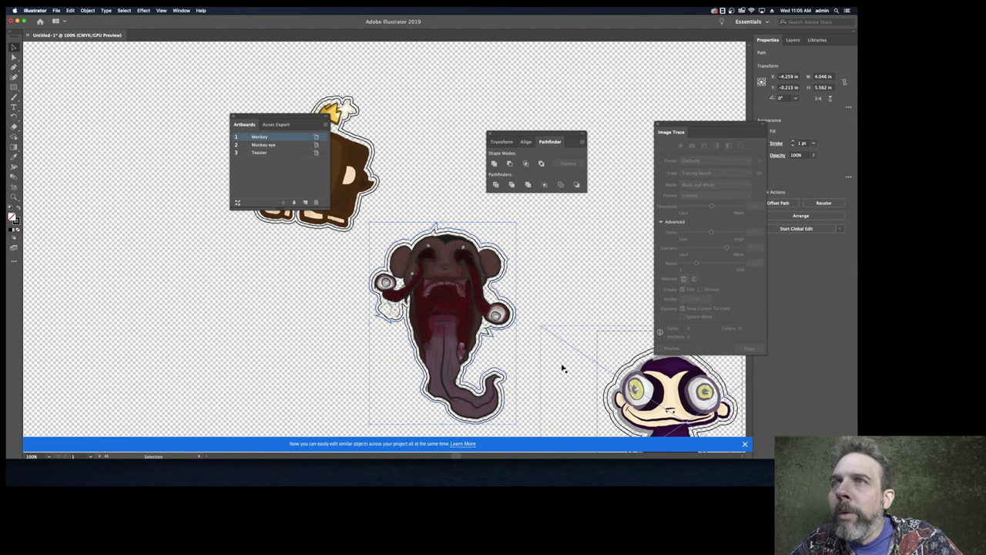
- Move the screaming monkey together with both outlines onto the Monkey eye artboard
click(532, 365)
scroll(519, 359, down, 3)
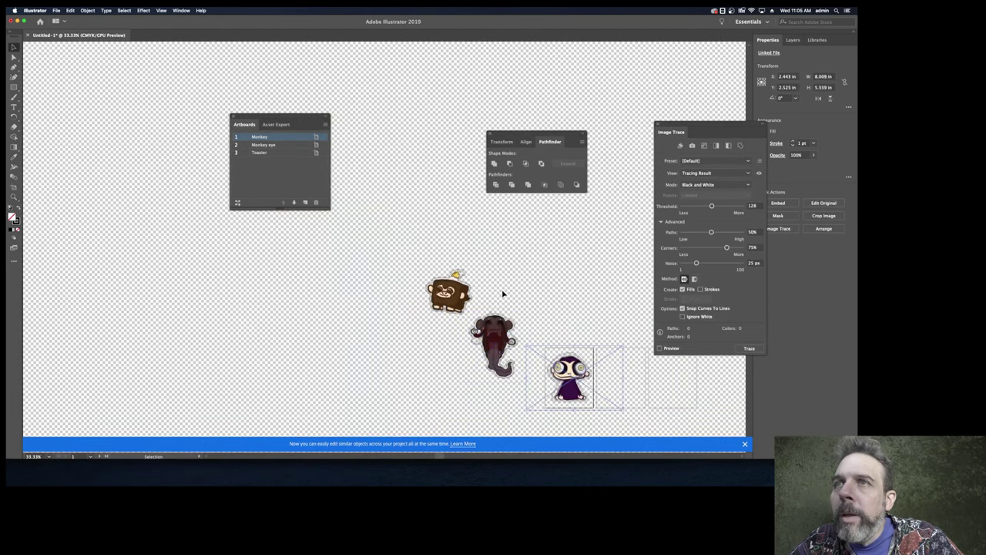
drag(505, 316, 484, 387)
drag(498, 339, 623, 377)
drag(568, 297, 421, 283)
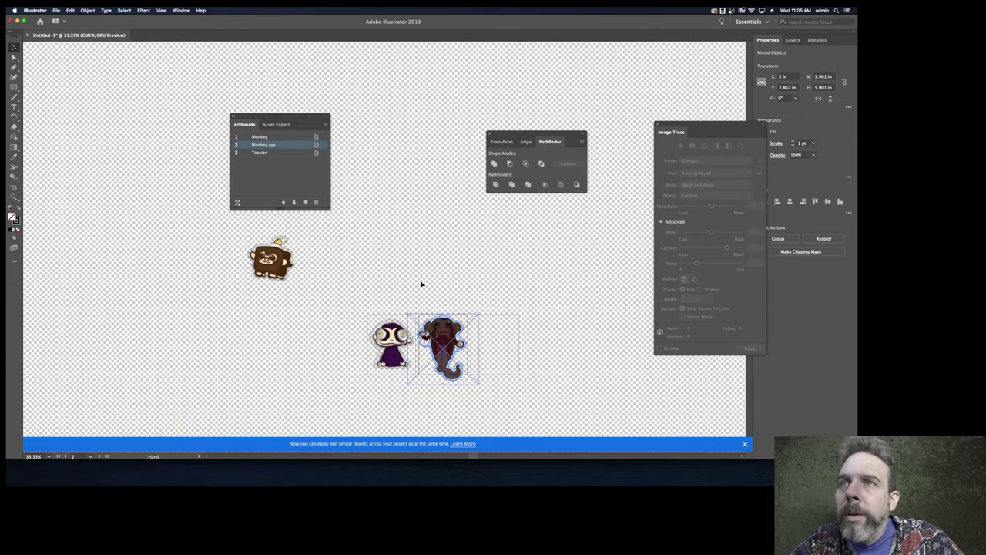
- Scale the screaming monkey together with both outlines down to fit within the Monkey eye artboard
scroll(478, 320, up, 2)
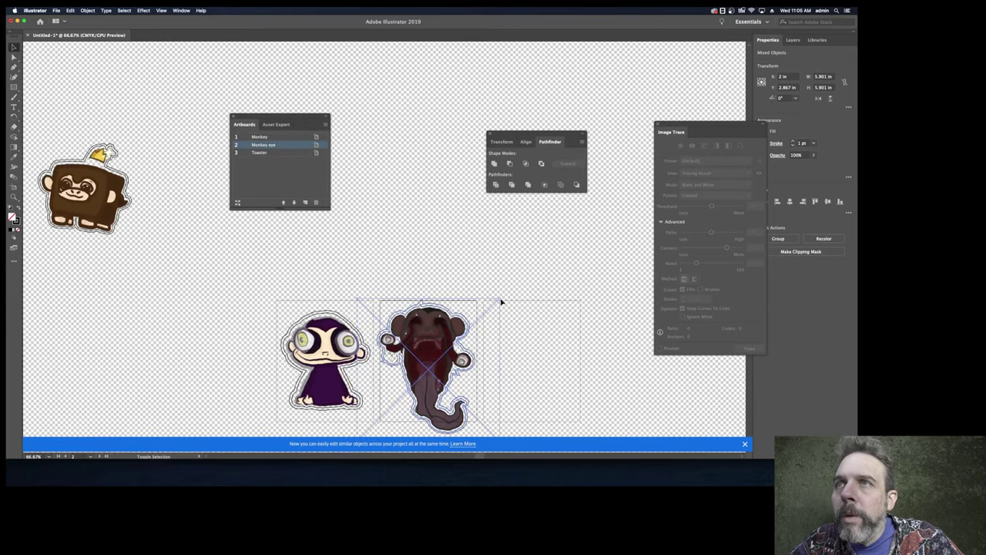
drag(499, 300, 457, 328)
click(191, 278)
- Move the brown crowned monkey together with its outlines onto the Toaster artboard
drag(81, 179, 528, 359)
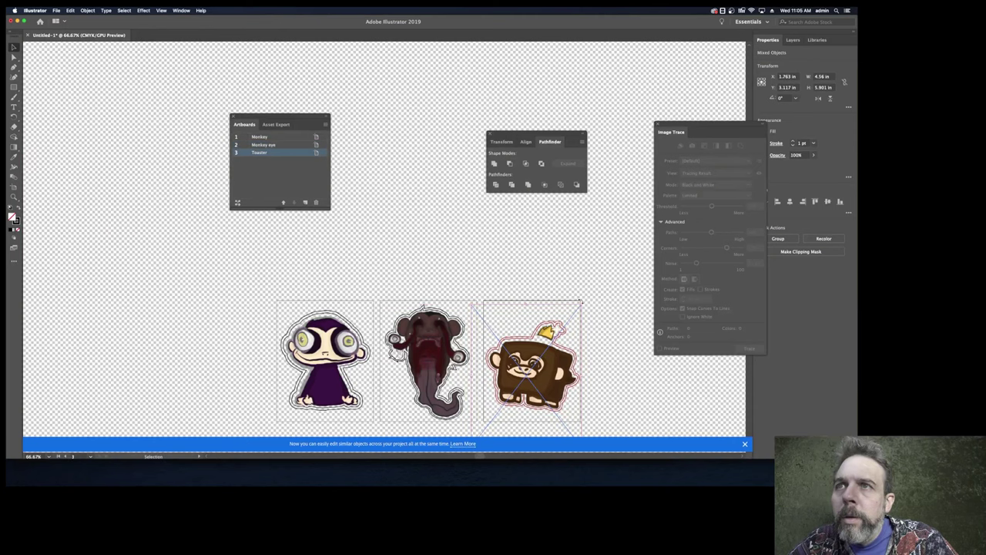
click(587, 319)
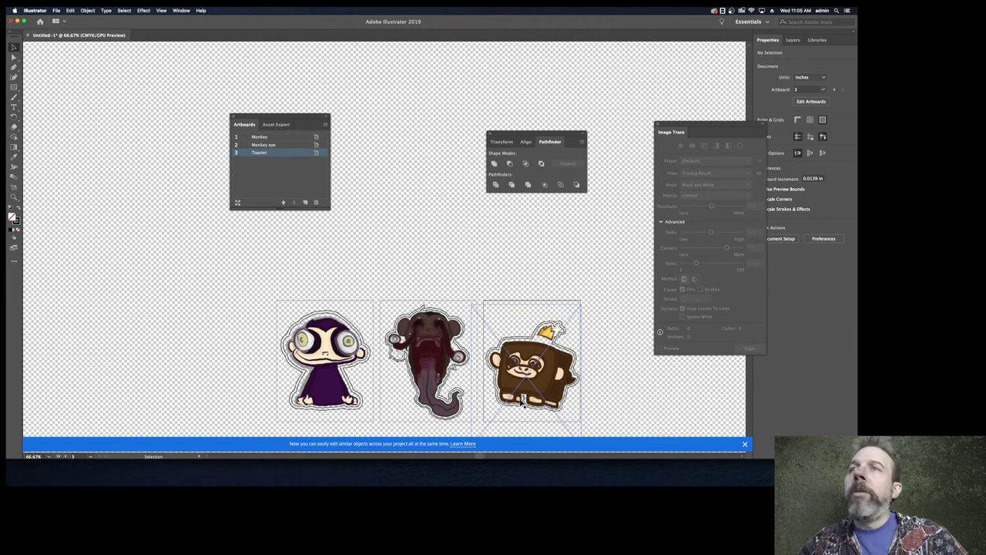
drag(380, 284, 284, 221)
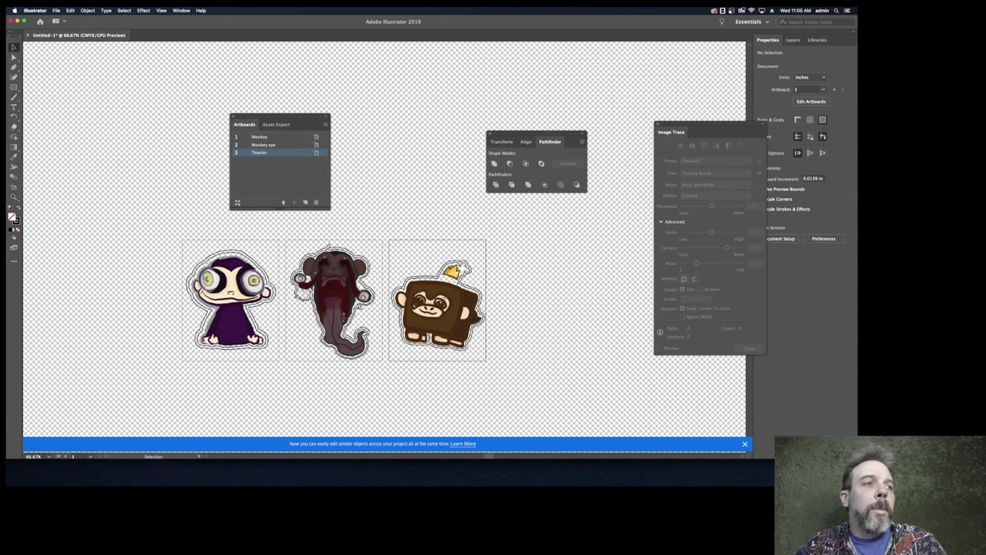
drag(339, 367, 144, 236)
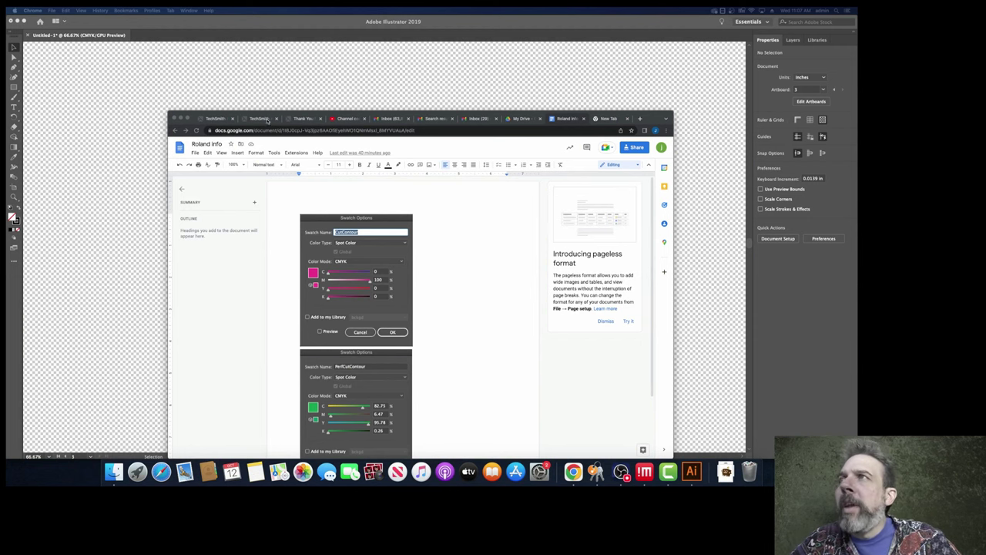
- Examine the CutContour and PerfCutContour swatch settings in the Roland info document in Chrome and put the browser window away
drag(195, 114, 192, 73)
scroll(374, 220, down, 2)
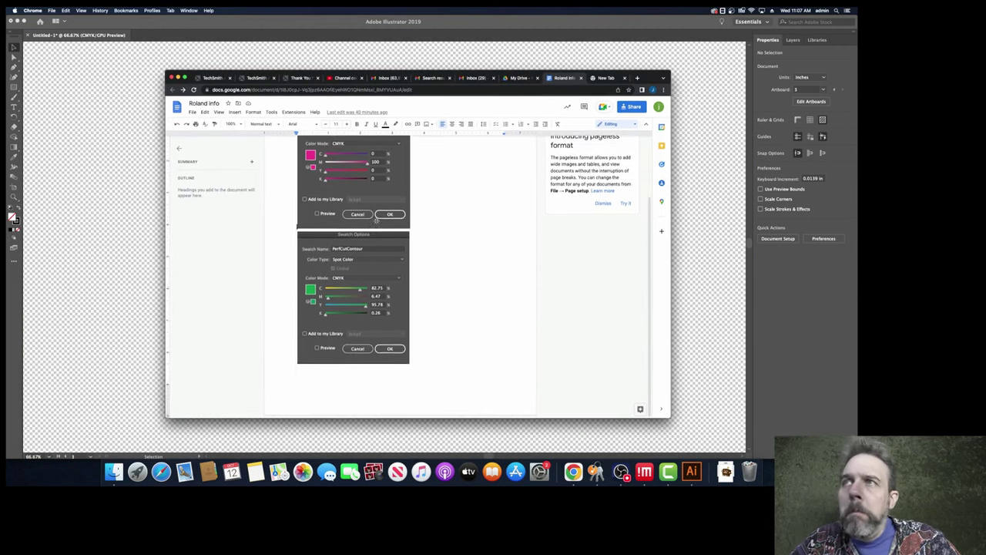
scroll(374, 219, up, 1)
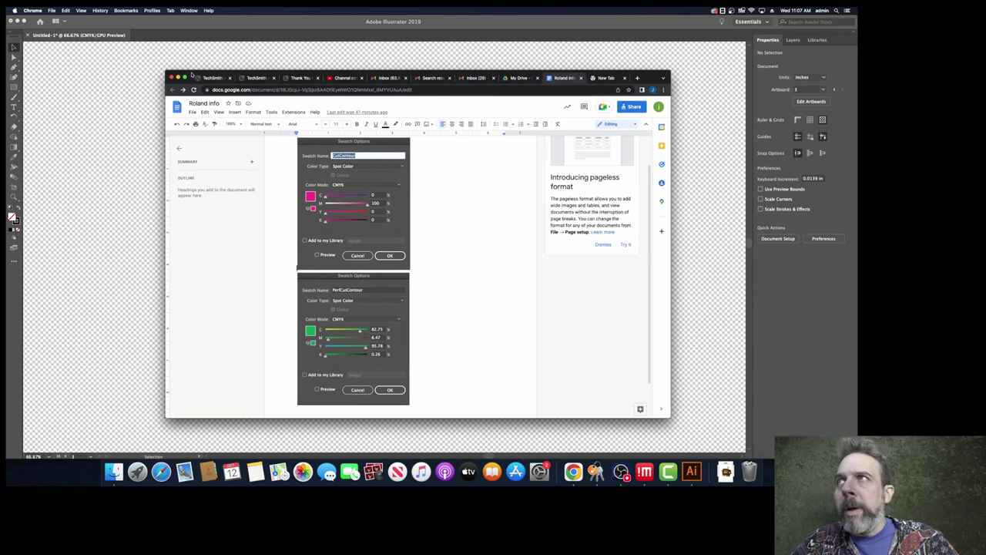
drag(191, 75, 505, 92)
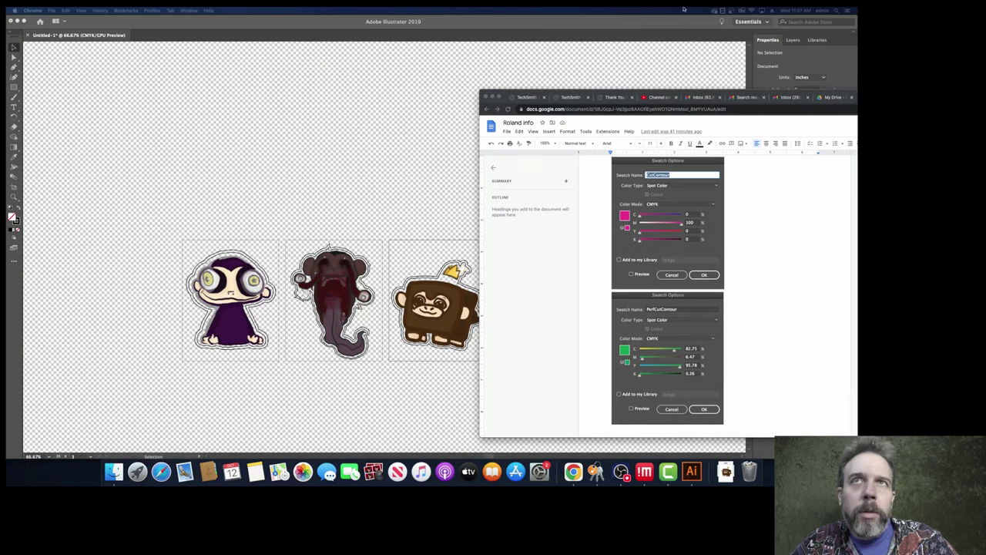
click(491, 97)
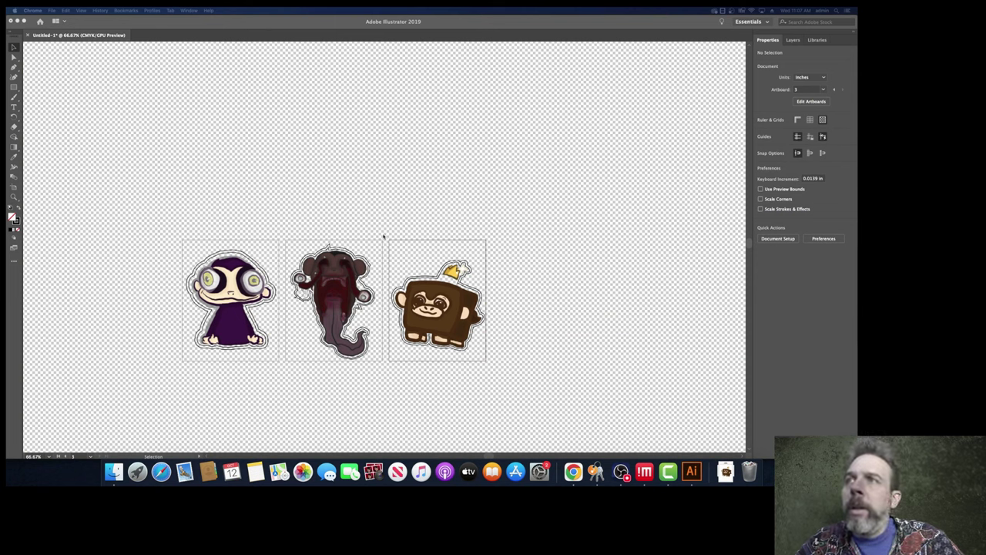
- Show the Swatches panel in Illustrator and enlarge it so all swatches fit
click(183, 10)
click(138, 127)
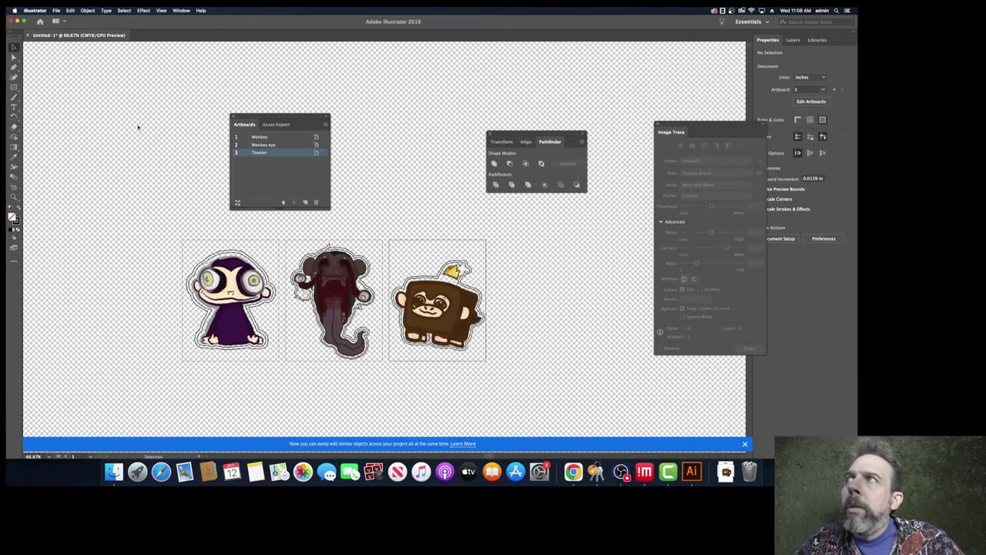
click(181, 10)
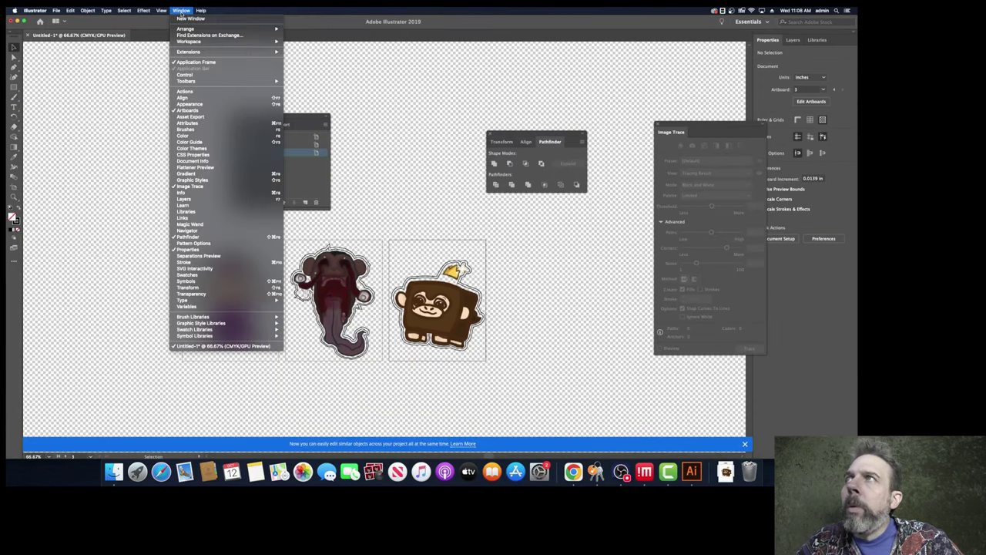
click(217, 274)
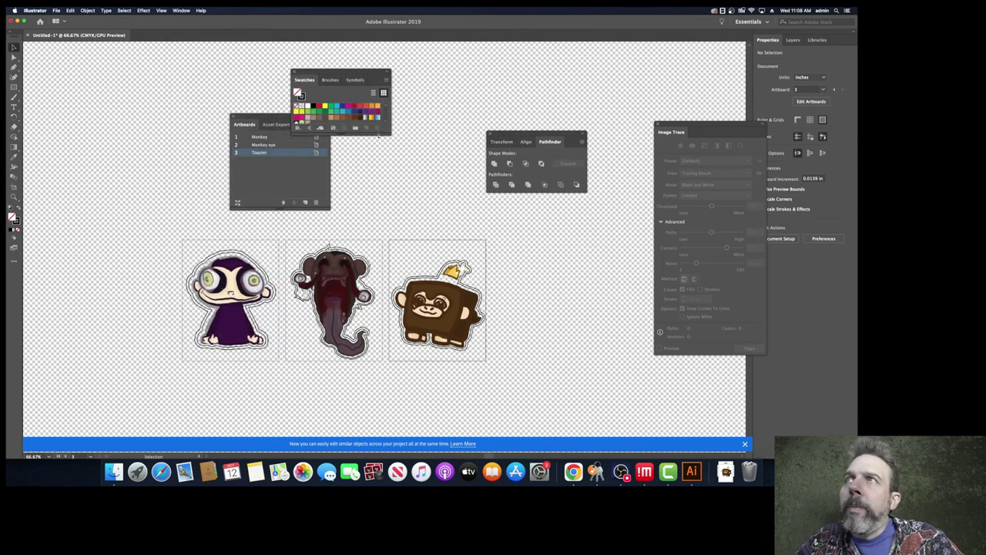
drag(390, 135, 469, 215)
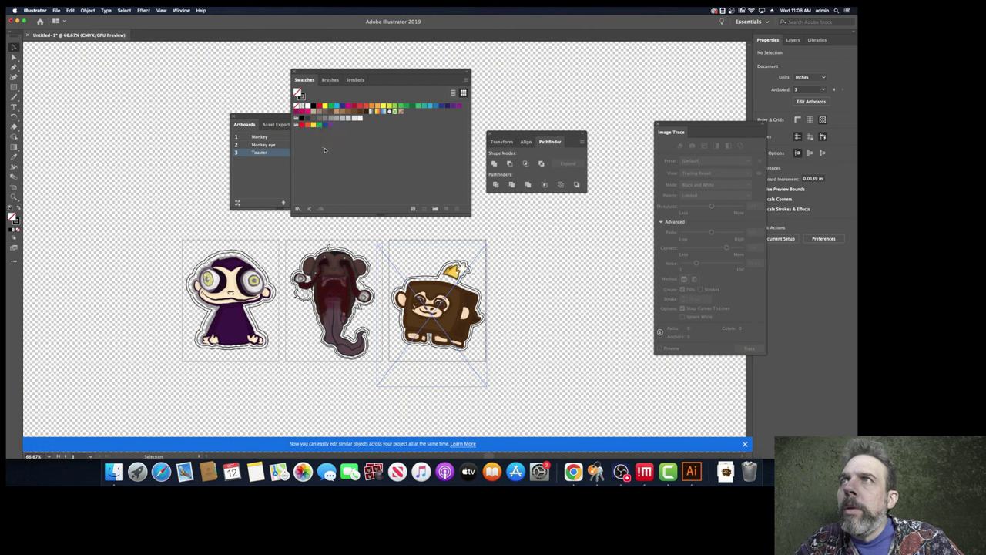
- Start a new swatch based on the lightest gray, set its color type to Spot Color and name it CutContour
click(467, 80)
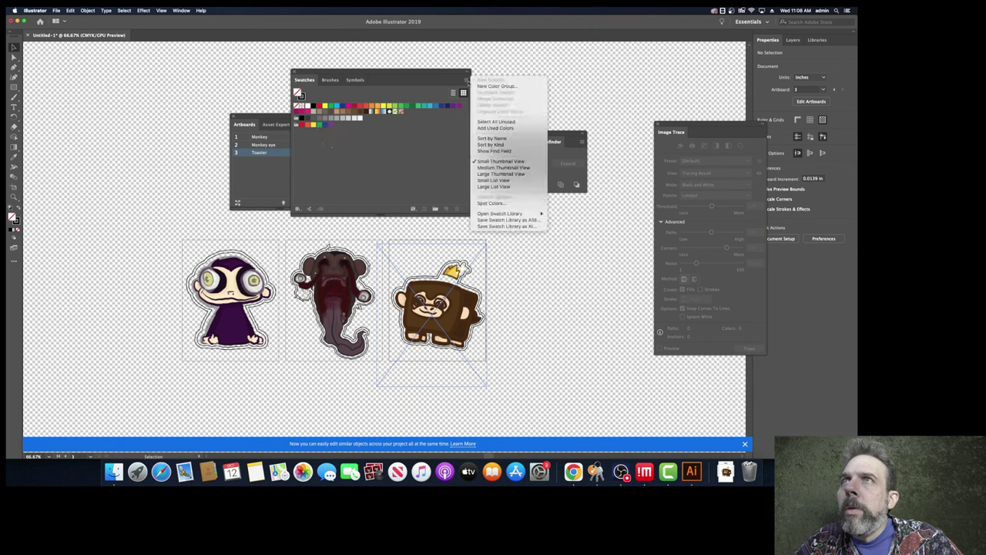
click(366, 170)
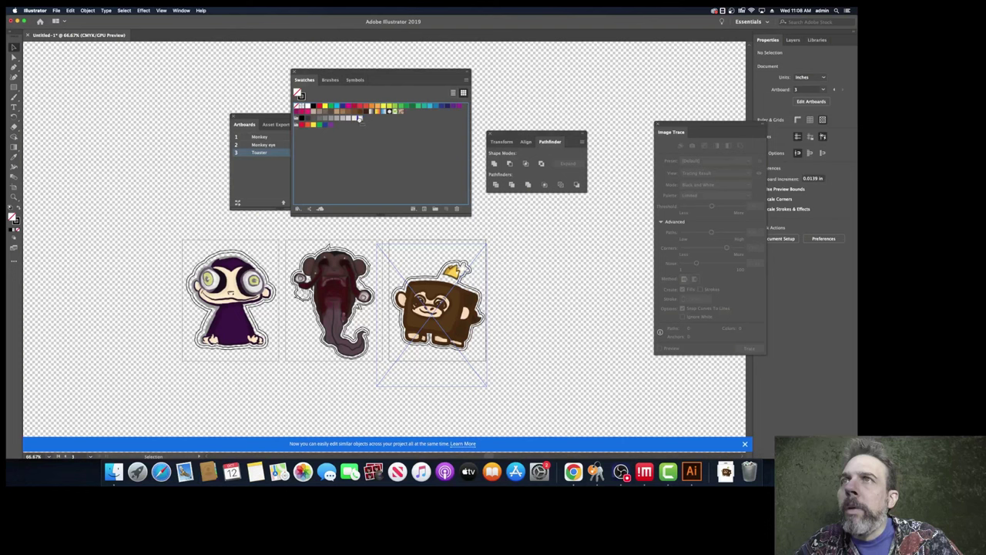
click(359, 118)
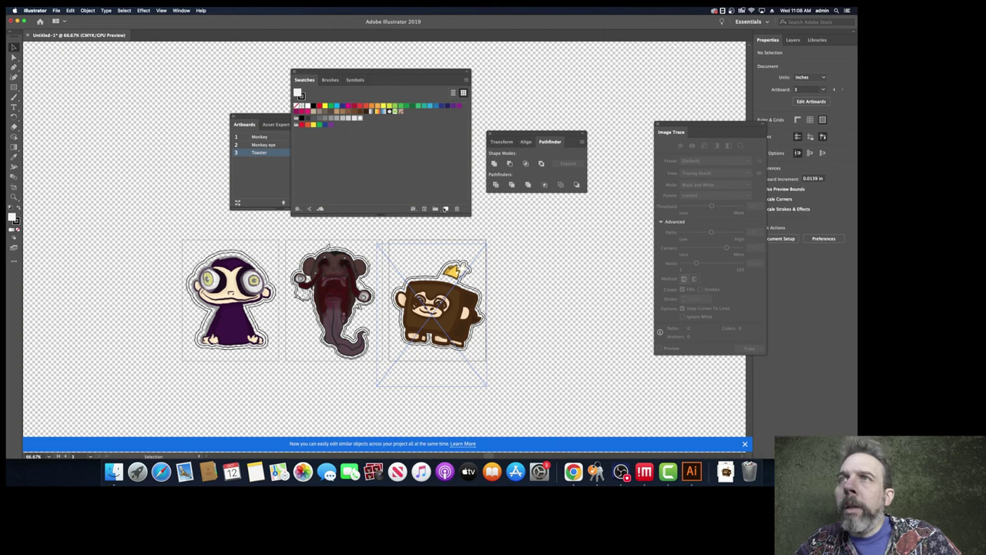
click(446, 208)
drag(420, 164, 276, 145)
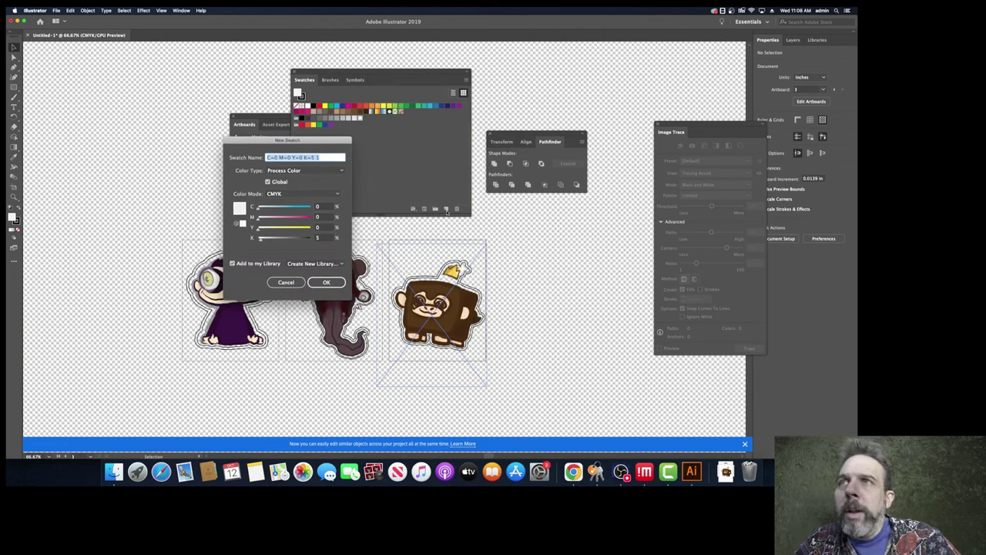
drag(295, 146, 385, 141)
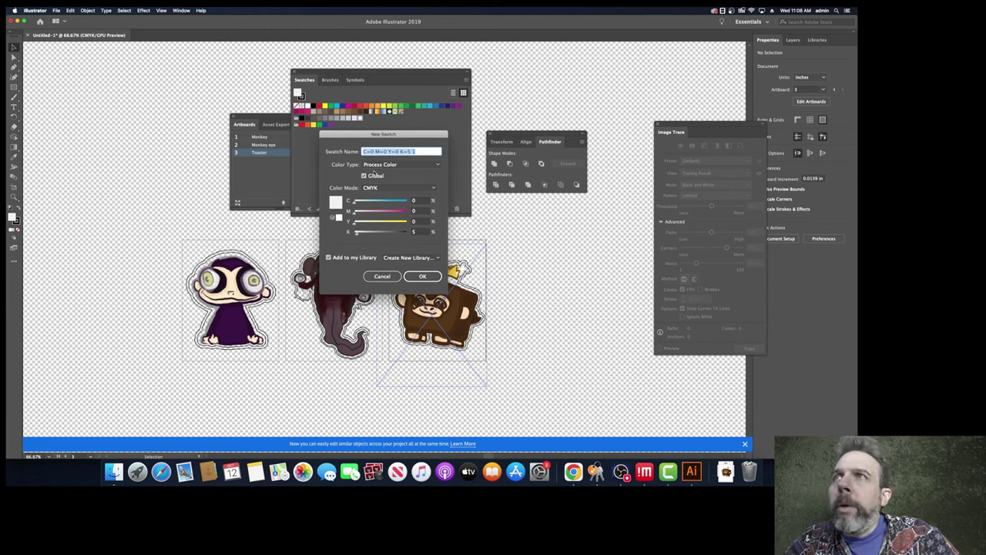
click(378, 167)
click(380, 182)
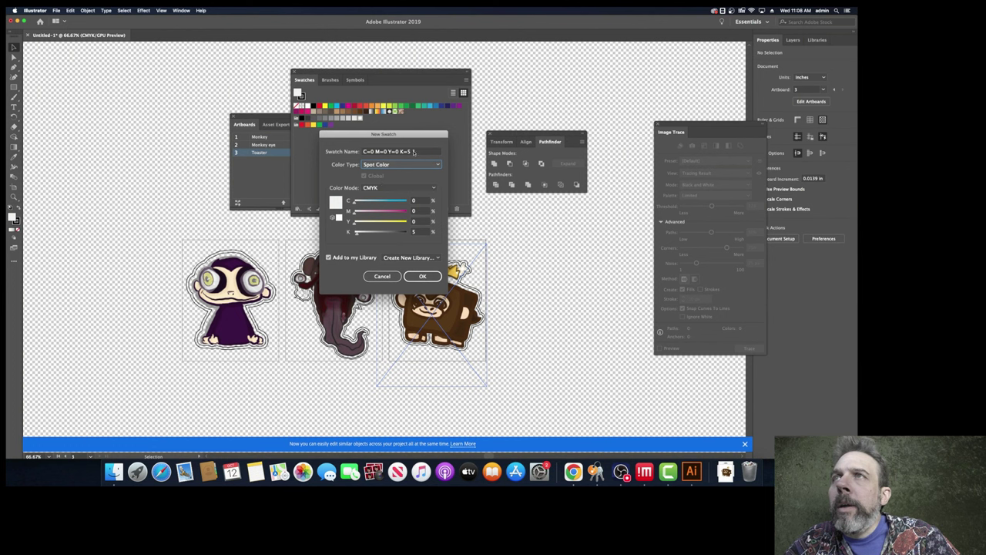
drag(414, 152, 359, 151)
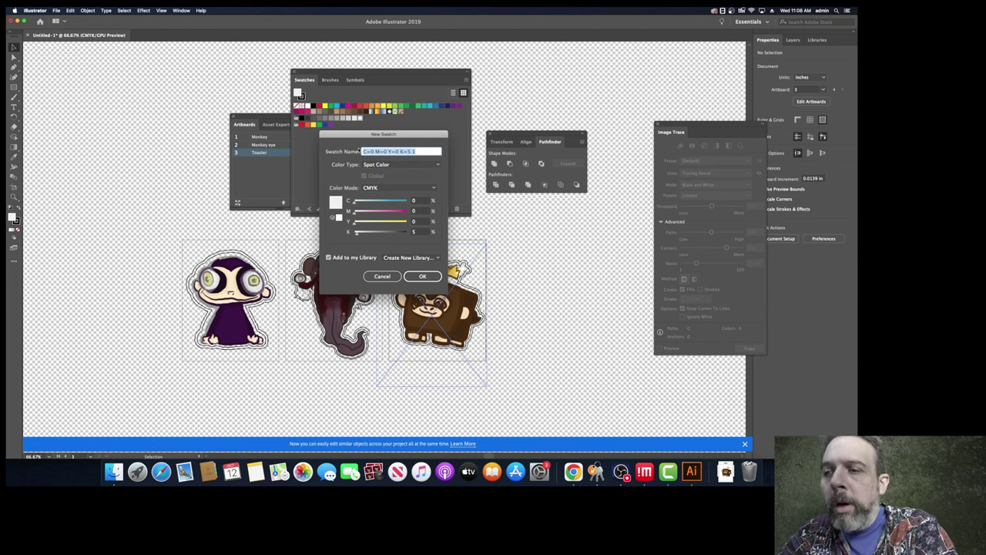
text(CutContour)
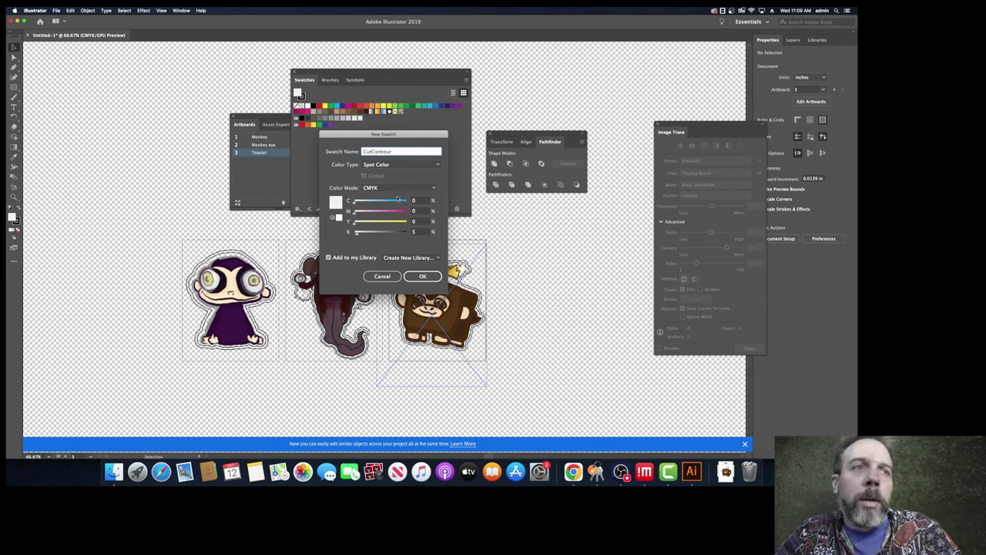
- Set the CutContour swatch to 100% magenta and 0% black and save it
drag(355, 211, 408, 213)
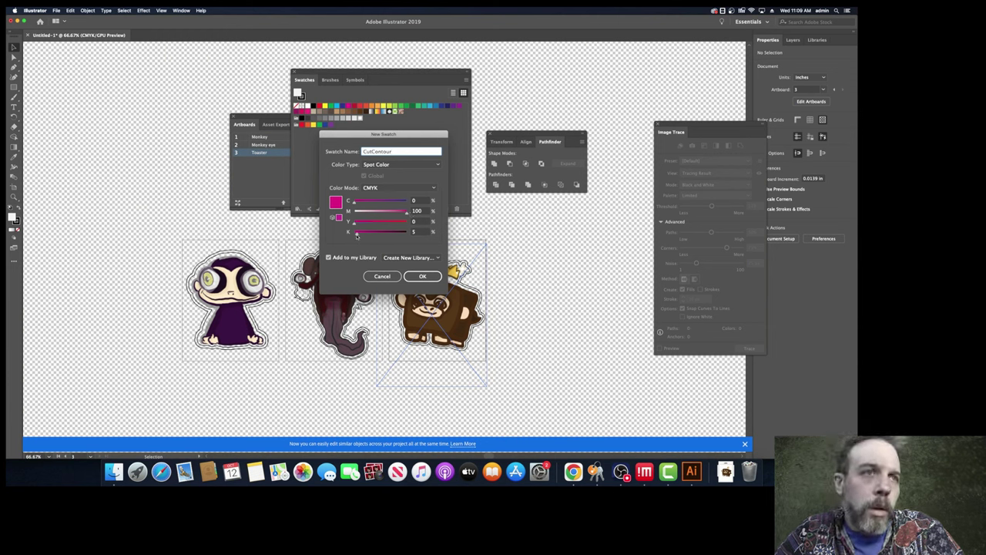
drag(357, 235, 343, 234)
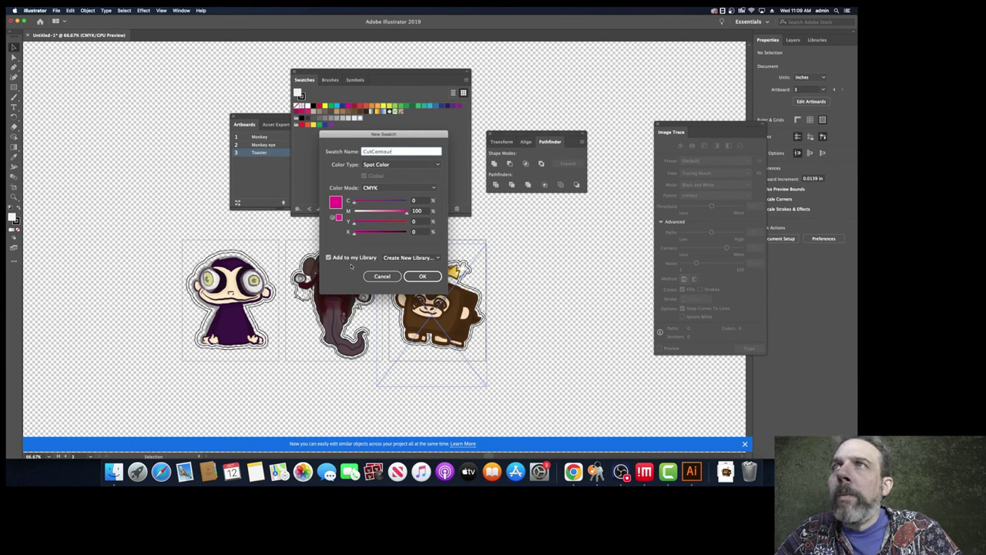
click(425, 278)
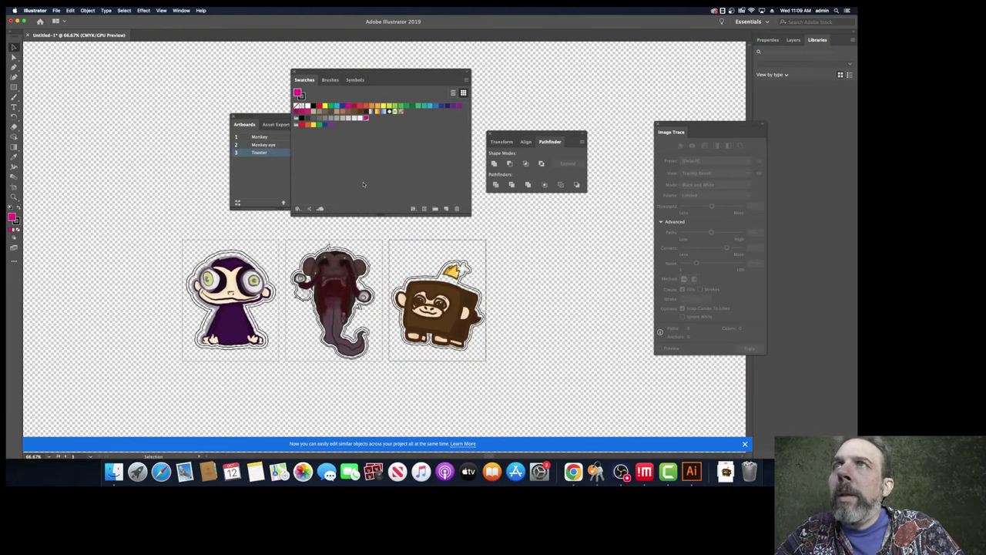
- Start another new spot color swatch based on CutContour and name it PerfCutContour
click(445, 209)
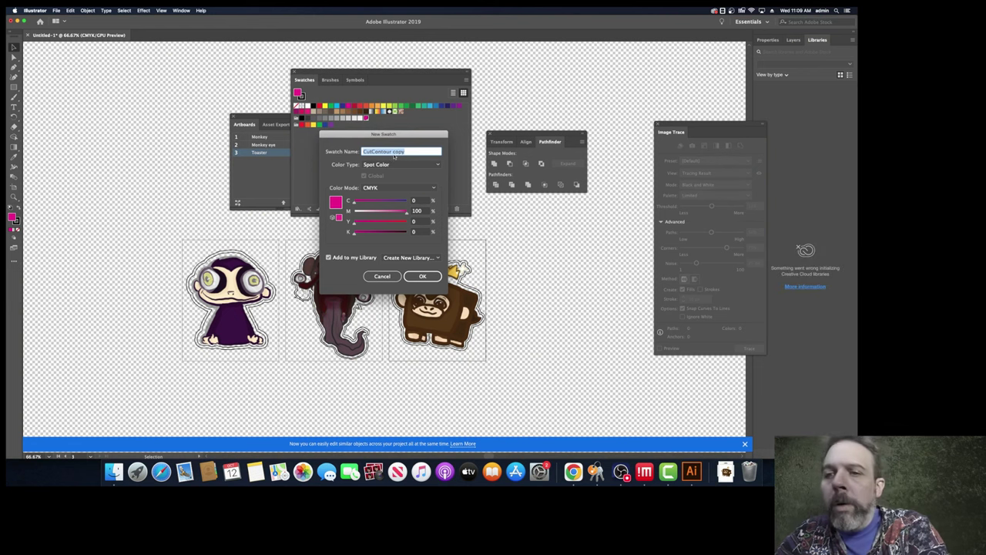
text(Pe)
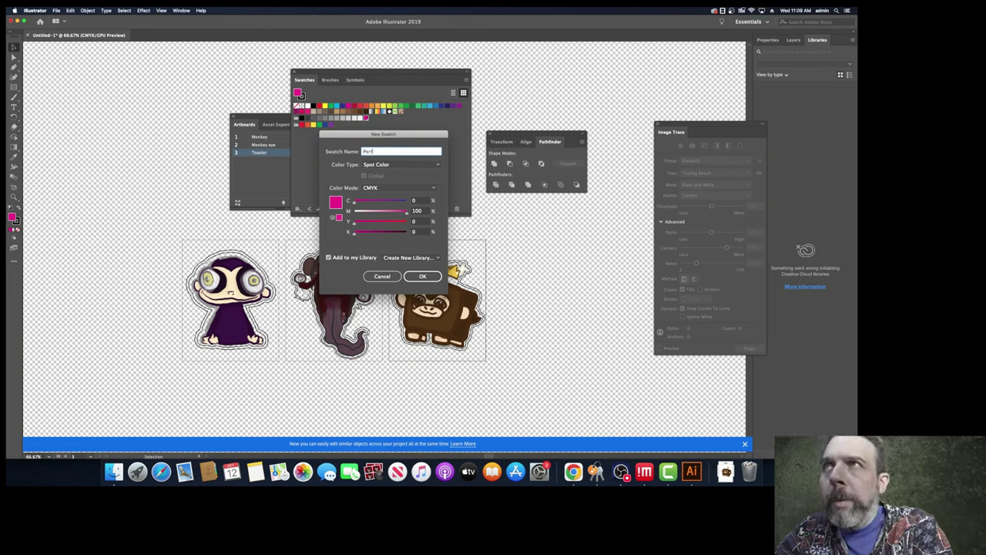
text(rf)
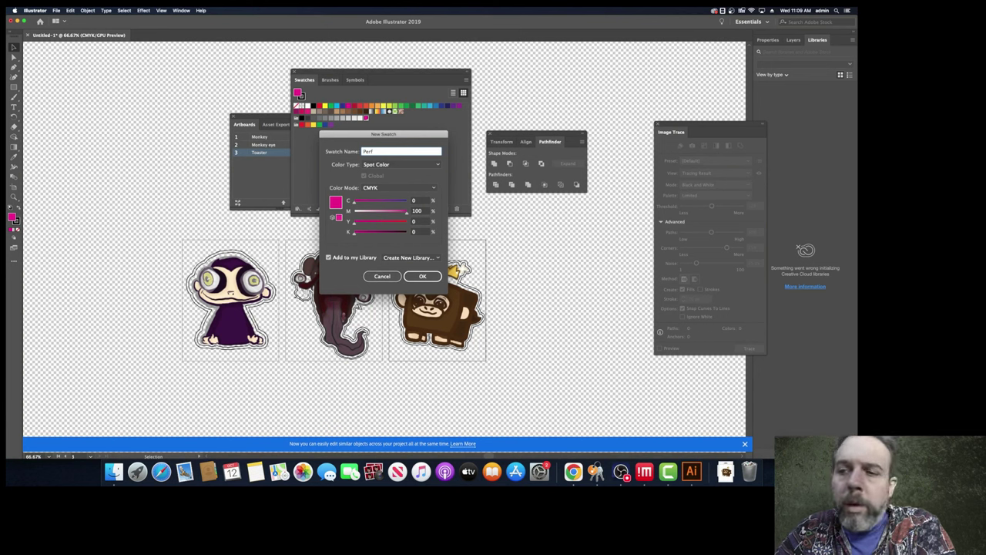
text(CutContour)
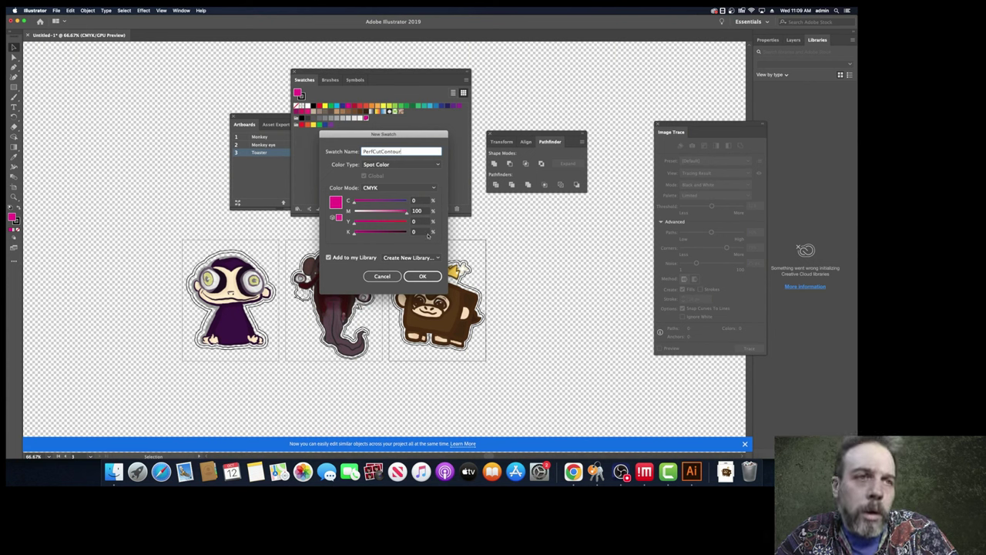
- Set the PerfCutContour swatch to 82.75% cyan, 6.47% magenta, 95.78% yellow and 0.26% black, and save it
click(418, 201)
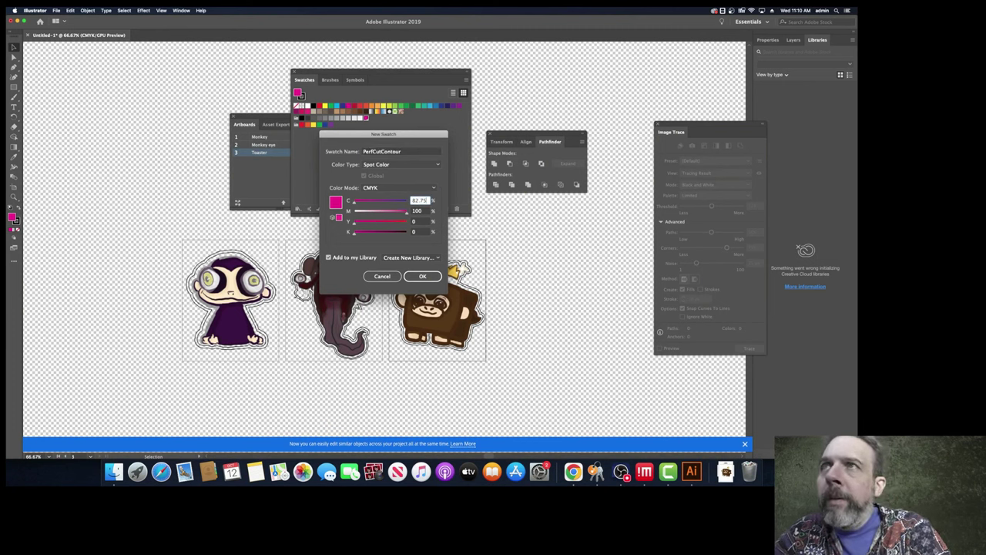
key(Tab)
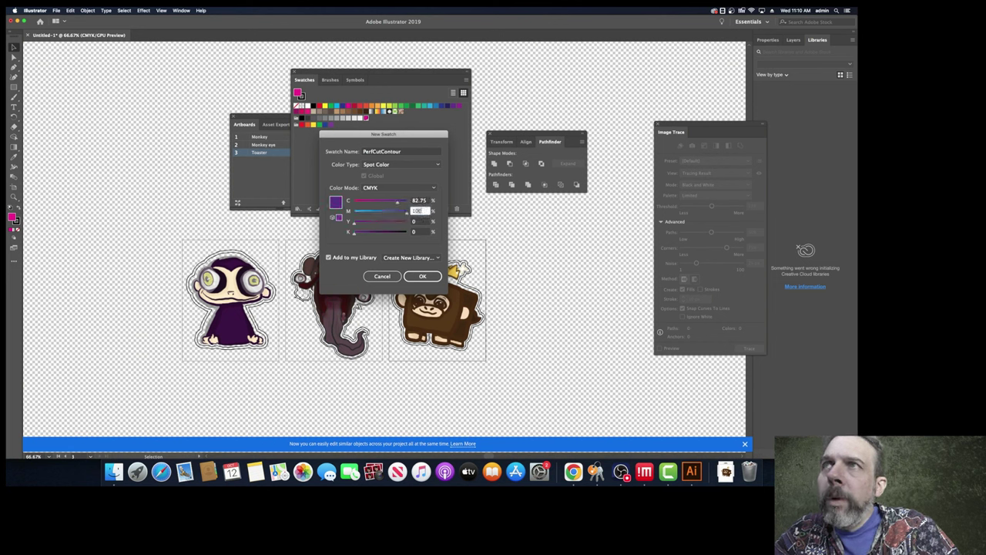
text(6)
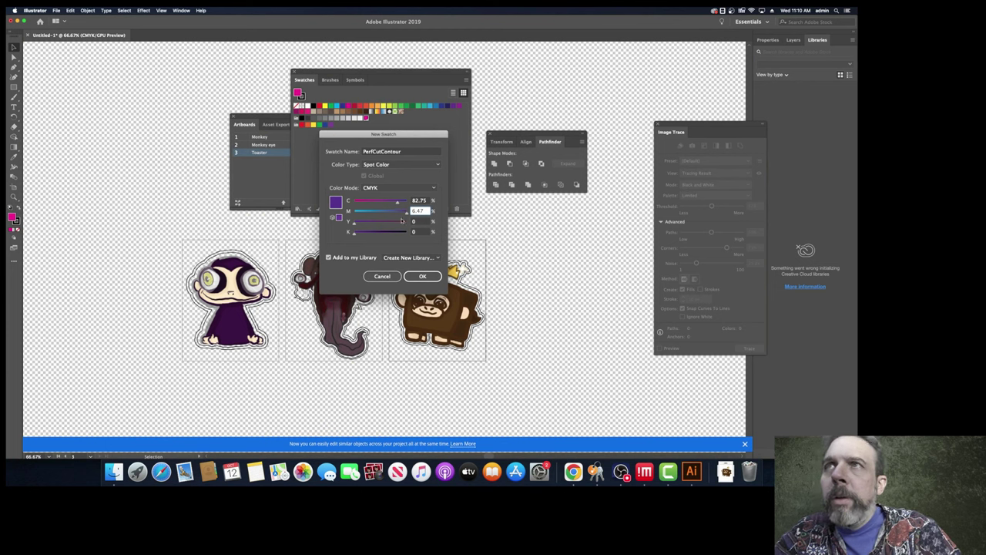
text(.47)
key(Tab)
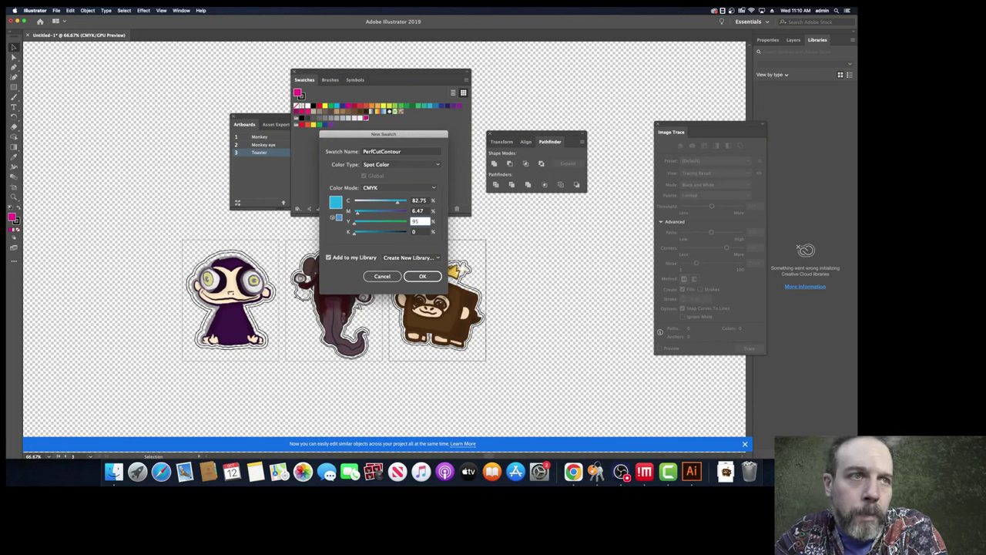
text(95.78)
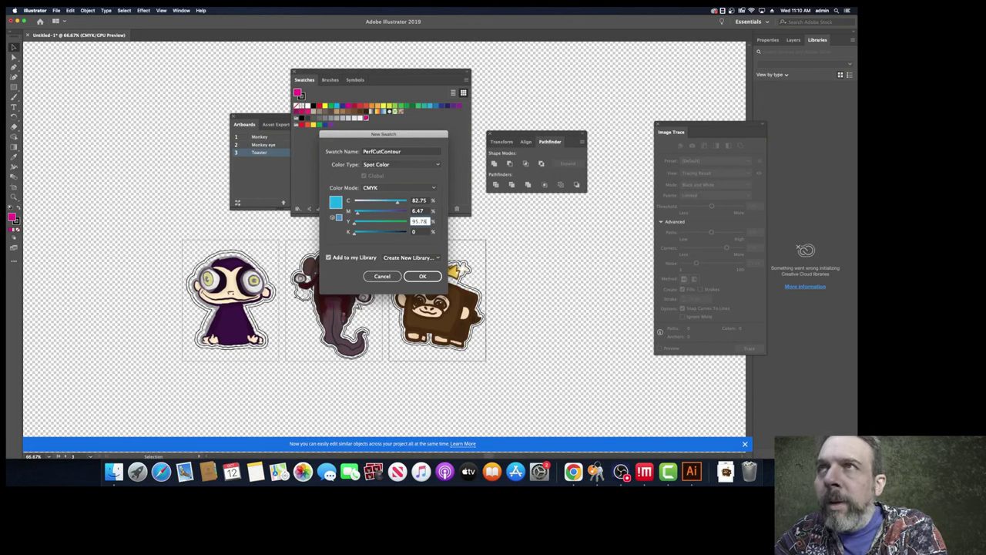
click(417, 232)
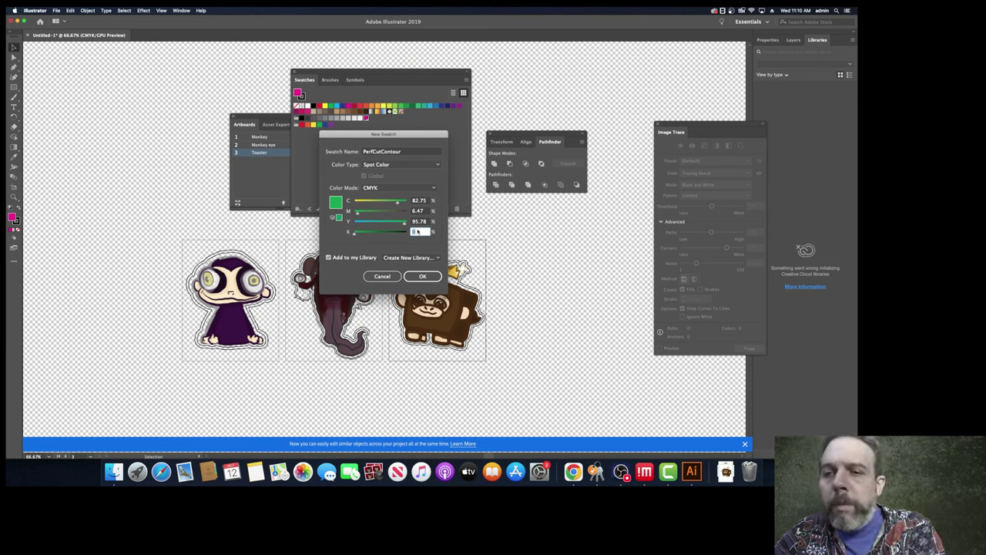
key(BackSpace)
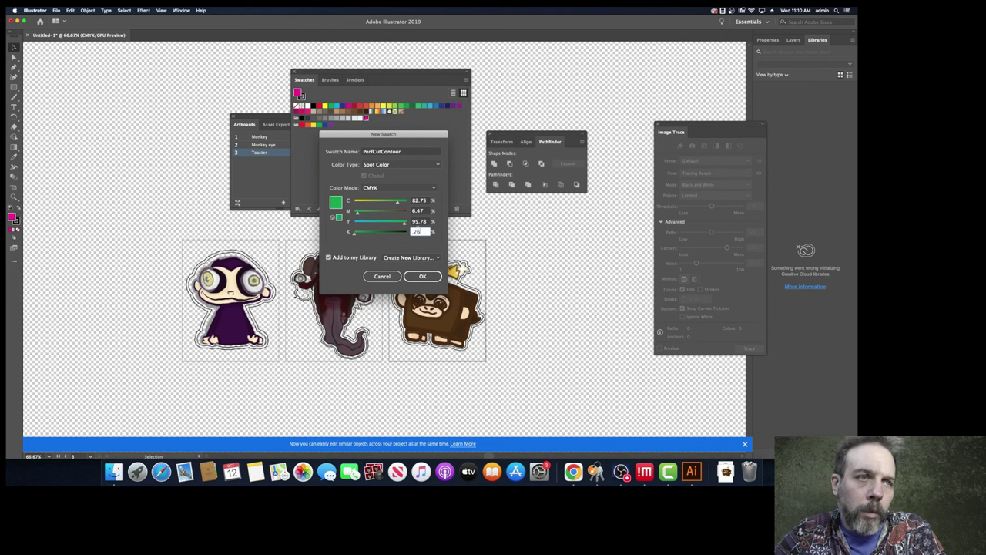
text(.26)
click(420, 221)
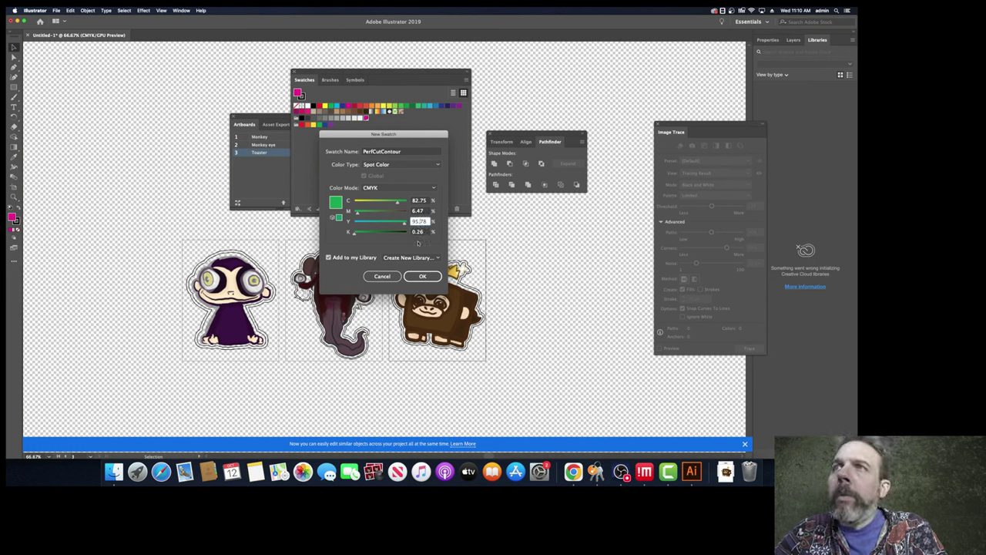
click(423, 277)
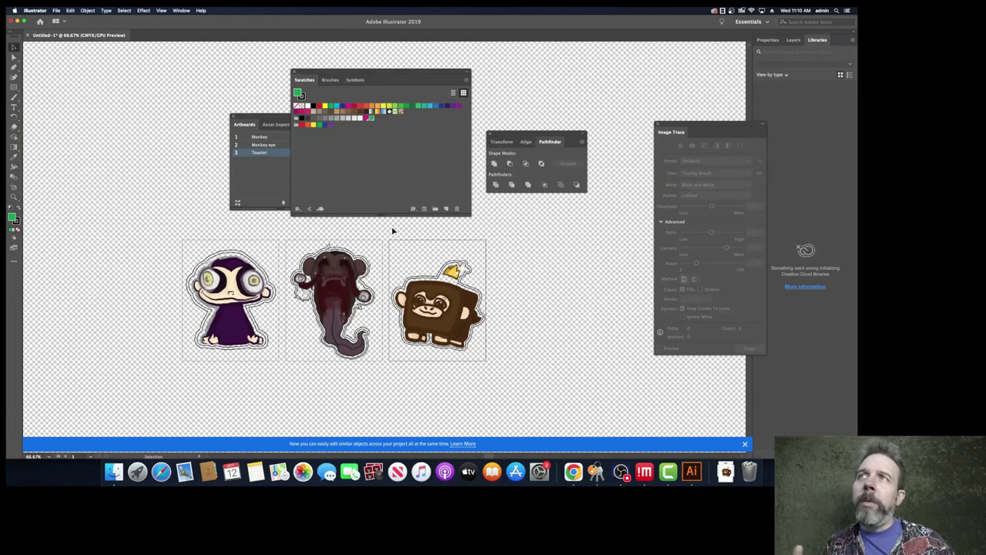
- Apply CutContour to the stroke of the purple monkey's inner outline and PerfCutContour to the stroke of its outer outline
click(240, 256)
scroll(241, 257, up, 3)
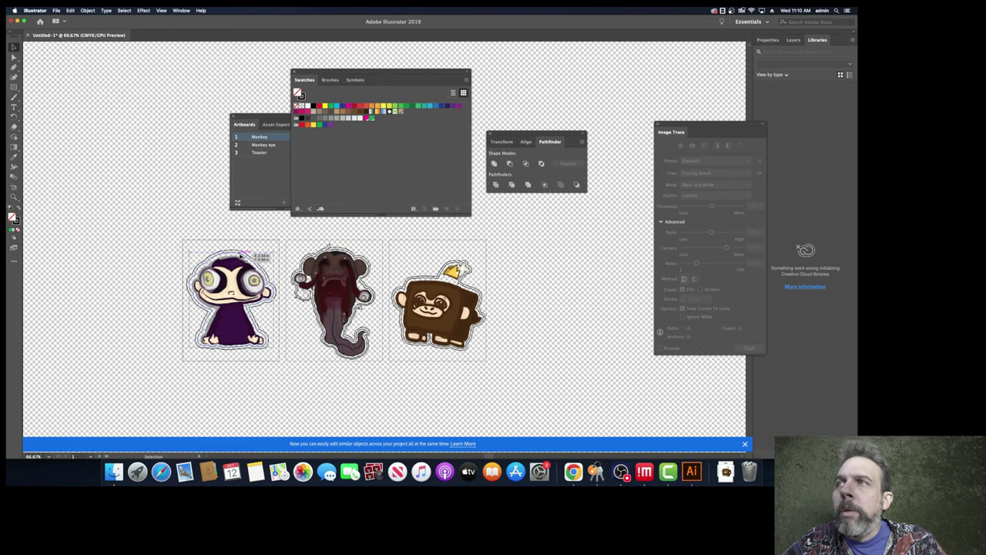
scroll(240, 257, up, 1)
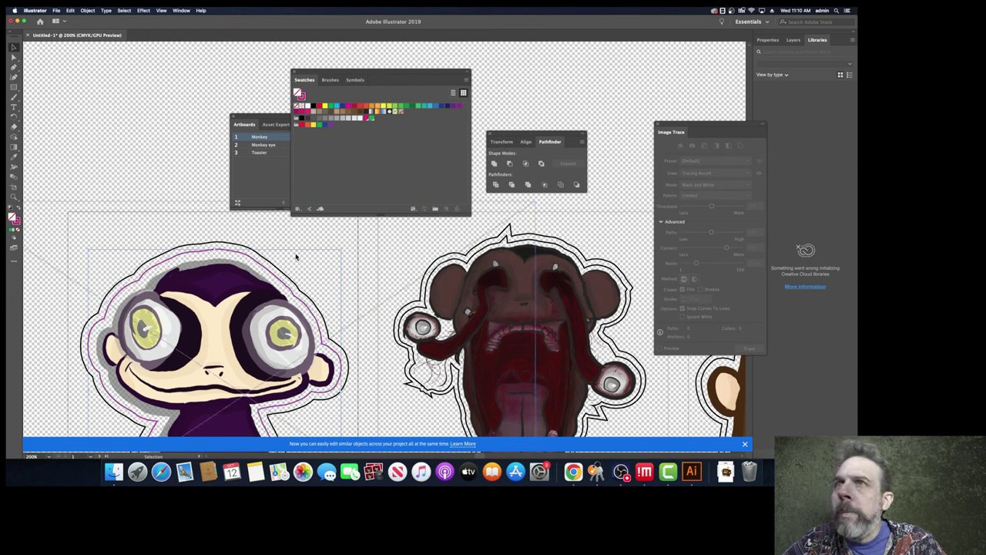
click(192, 247)
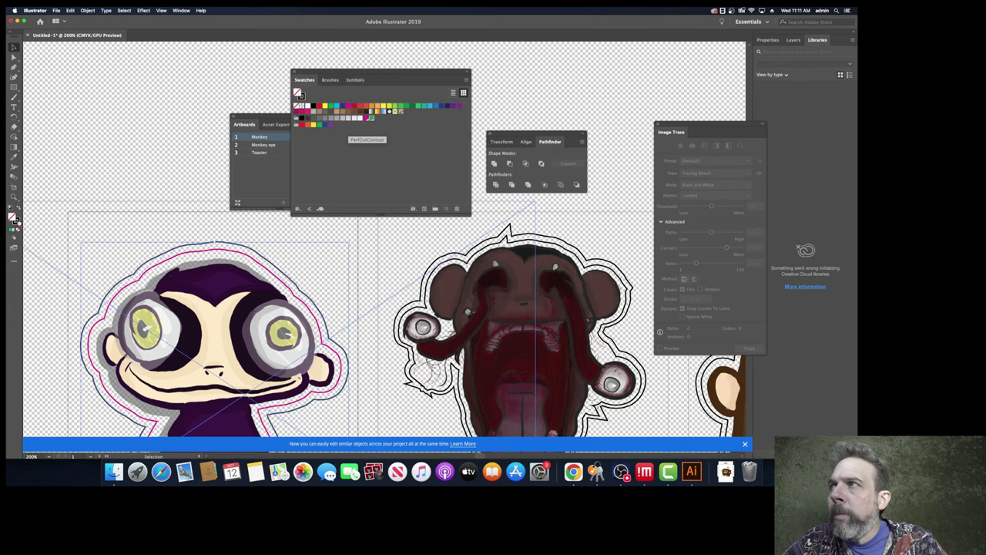
click(29, 229)
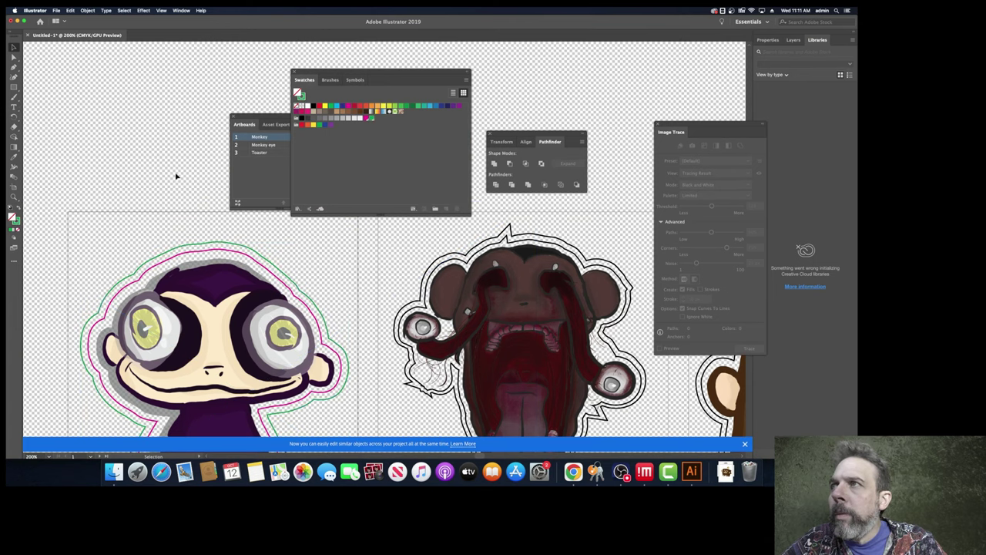
- Color the middle monkey's inner outline stroke with CutContour and its outer outline stroke with PerfCutContour
drag(365, 285, 117, 290)
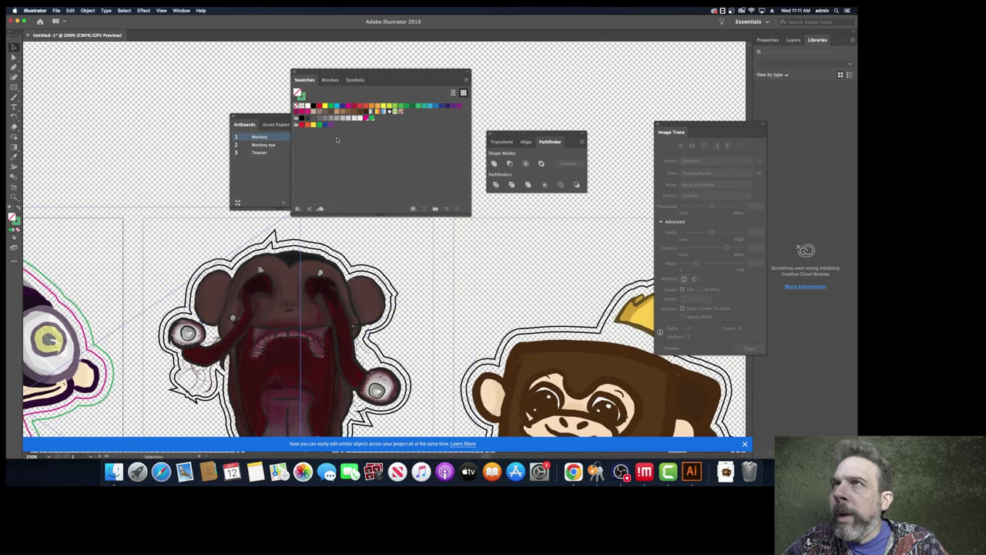
click(270, 249)
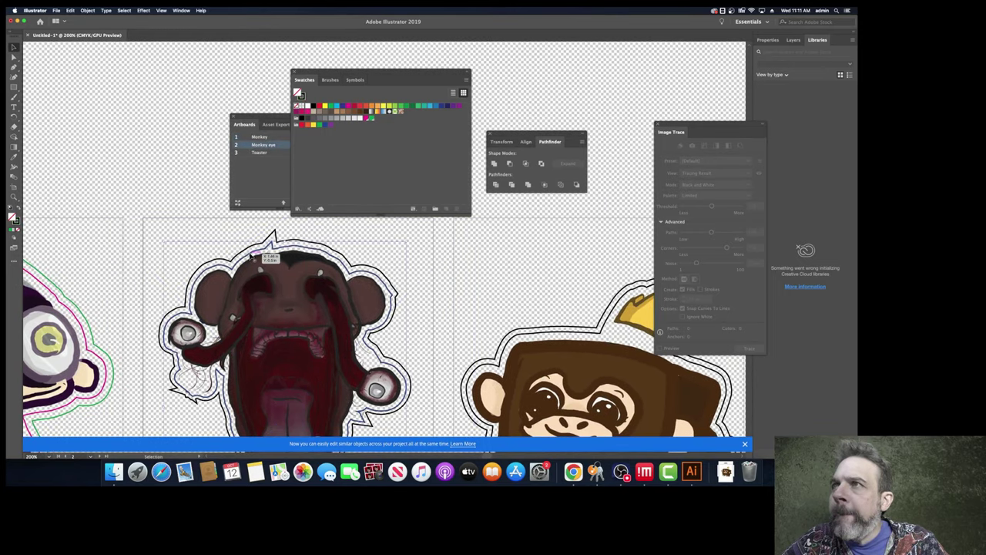
mouse_move(371, 122)
mouse_down()
mouse_move(231, 178)
mouse_move(17, 223)
mouse_up()
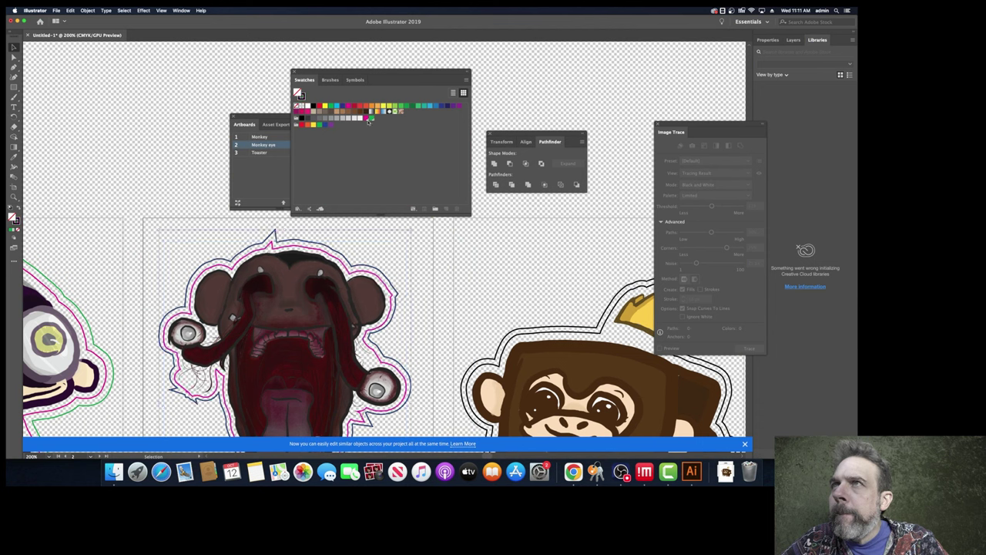
mouse_move(372, 121)
mouse_down()
mouse_move(113, 203)
mouse_move(101, 246)
mouse_move(17, 223)
mouse_up()
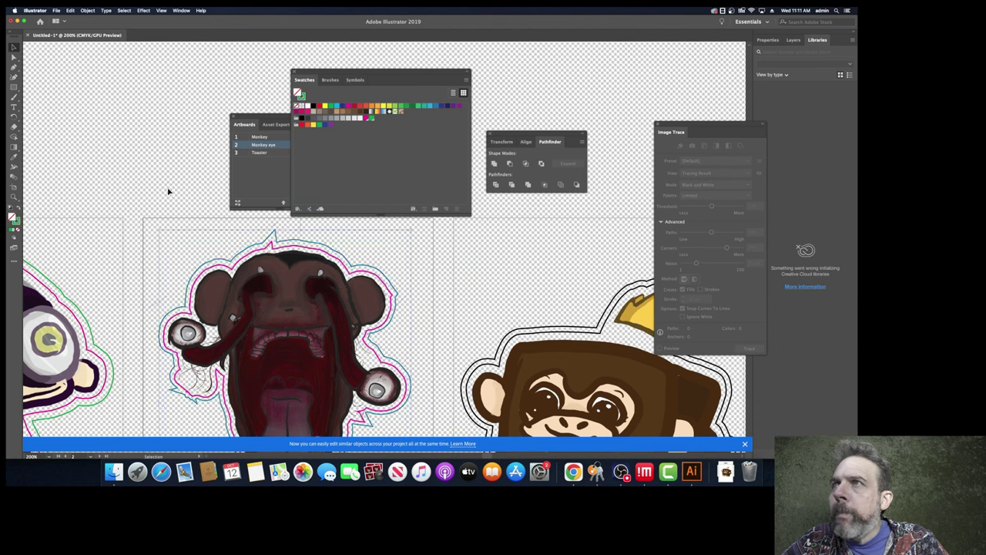
- Give the square brown monkey's inner outline a CutContour stroke and its outer outline a PerfCutContour stroke
click(537, 336)
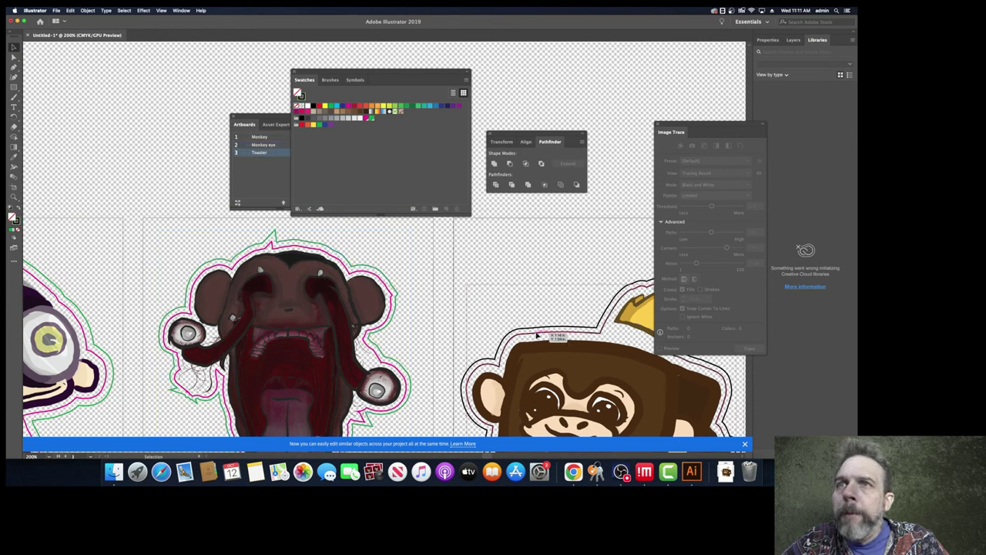
click(365, 118)
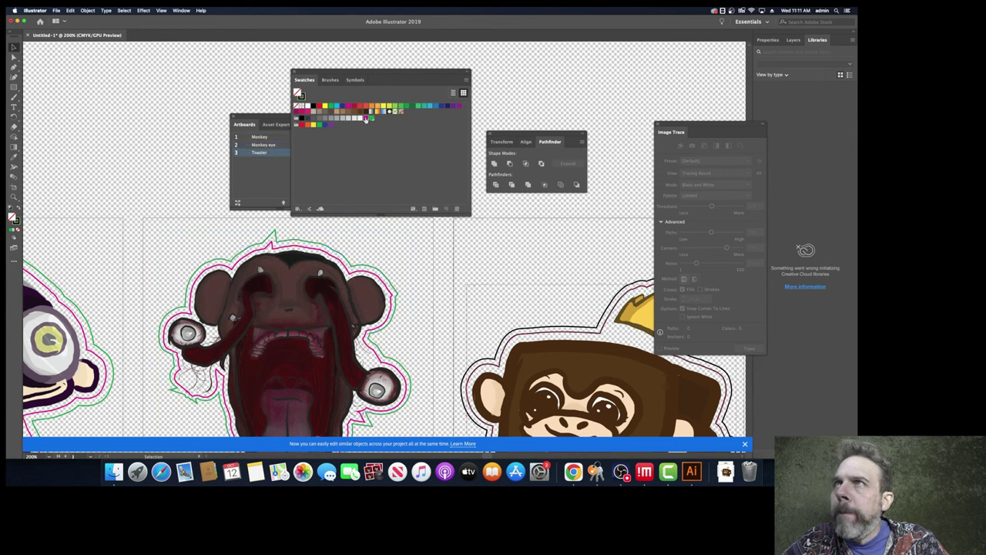
click(20, 224)
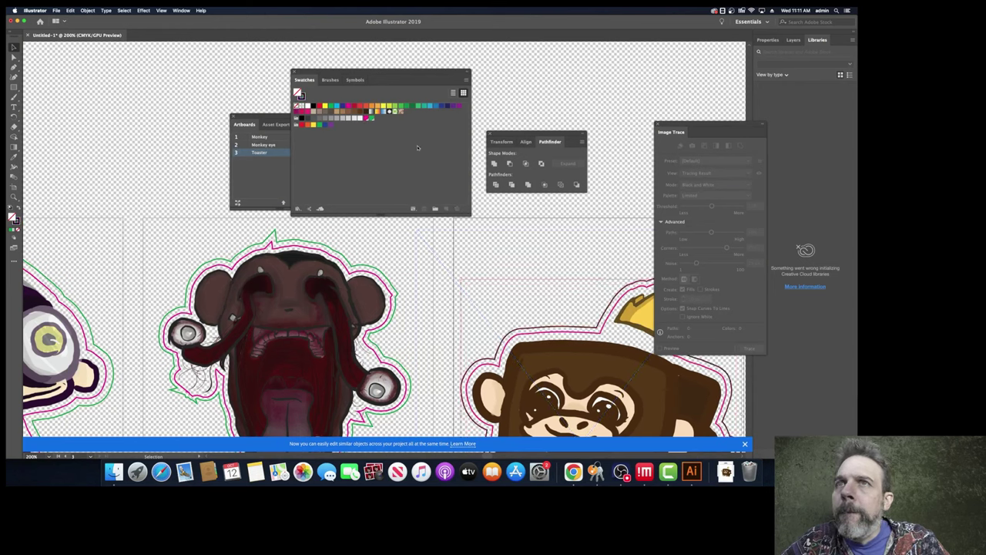
mouse_move(371, 118)
mouse_down()
mouse_move(167, 187)
mouse_move(88, 196)
mouse_move(17, 220)
mouse_up()
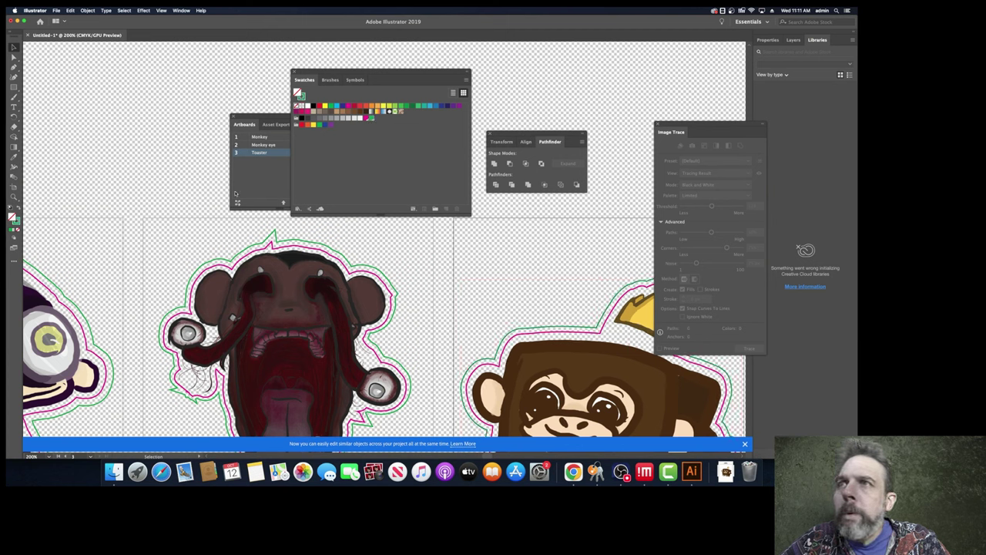
- Close the Swatches and Artboards panels so all three artboards are unobstructed
scroll(198, 190, down, 3)
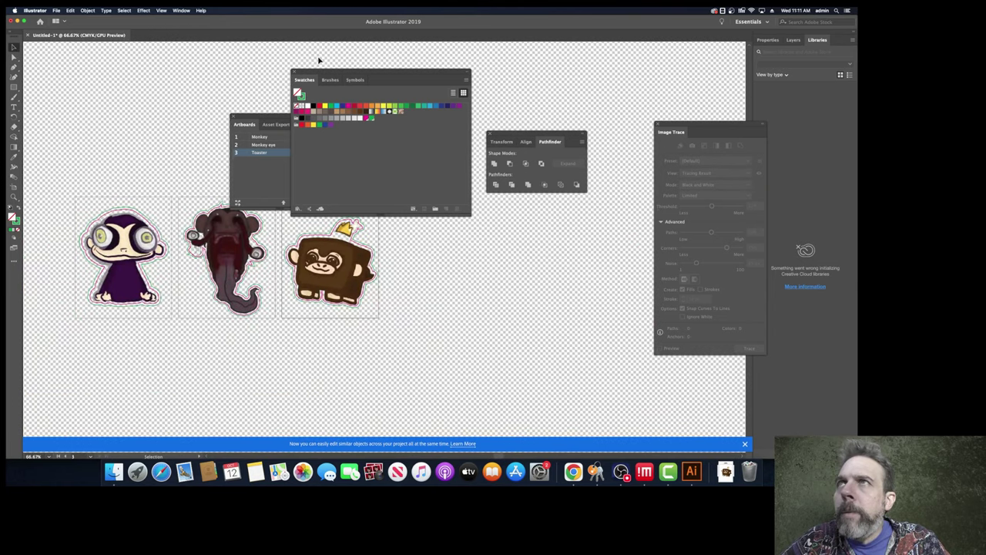
click(294, 72)
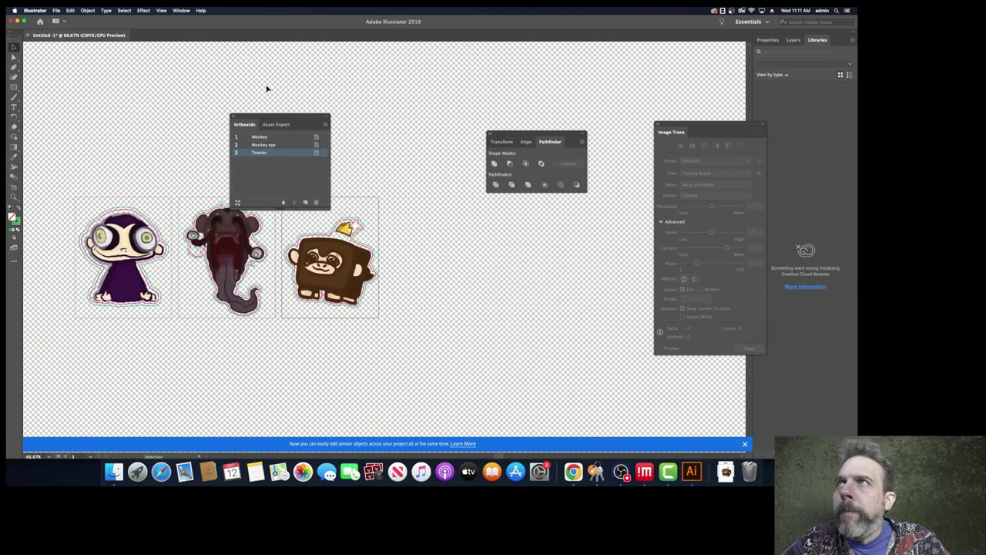
click(234, 115)
drag(177, 186, 249, 204)
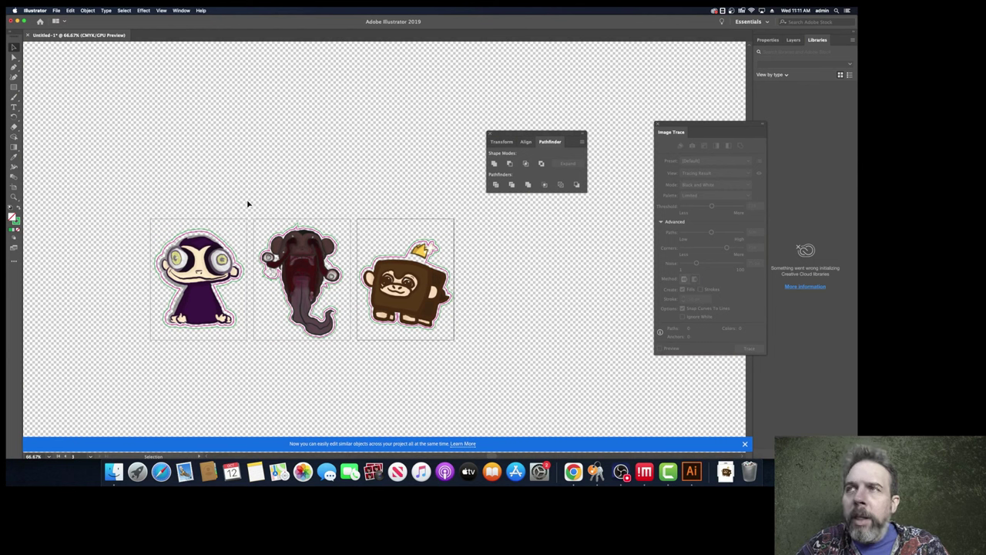
click(176, 254)
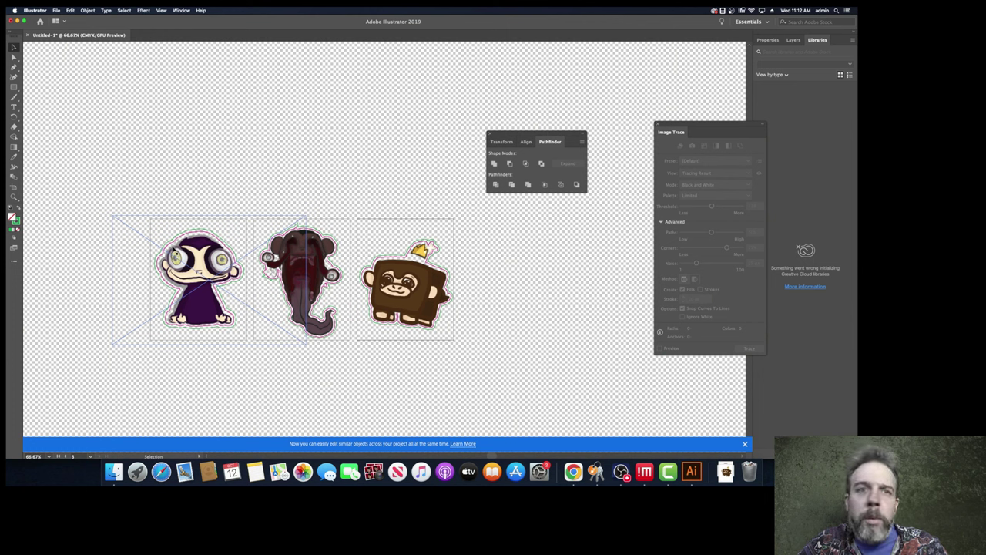
click(333, 274)
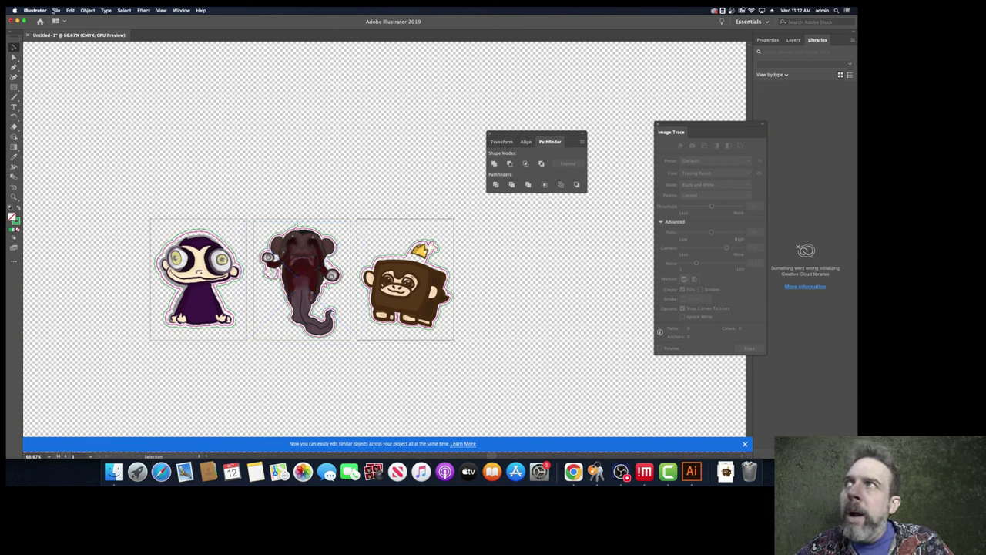
- Start saving the three-artboard document under a new name in Adobe PDF format, with the Desktop as the destination
click(56, 11)
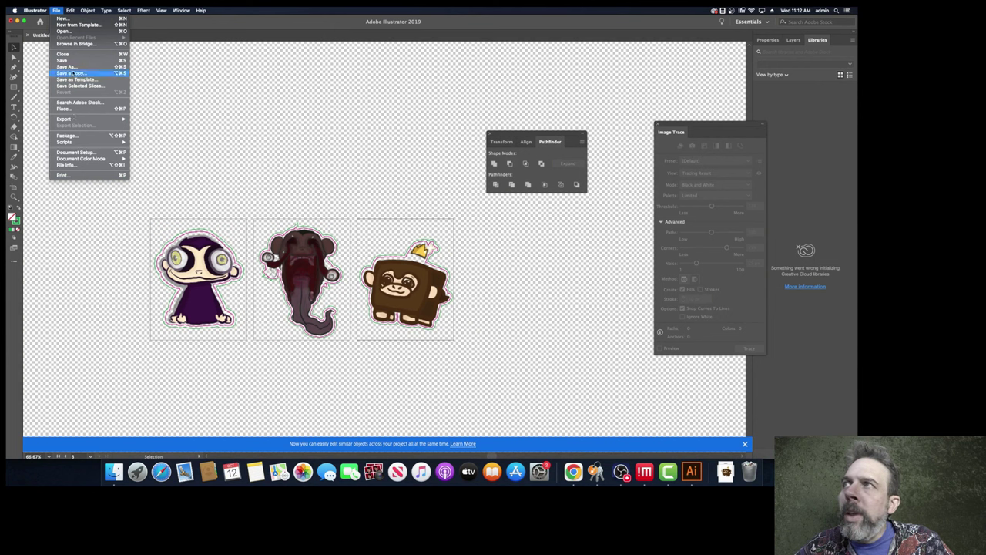
click(73, 69)
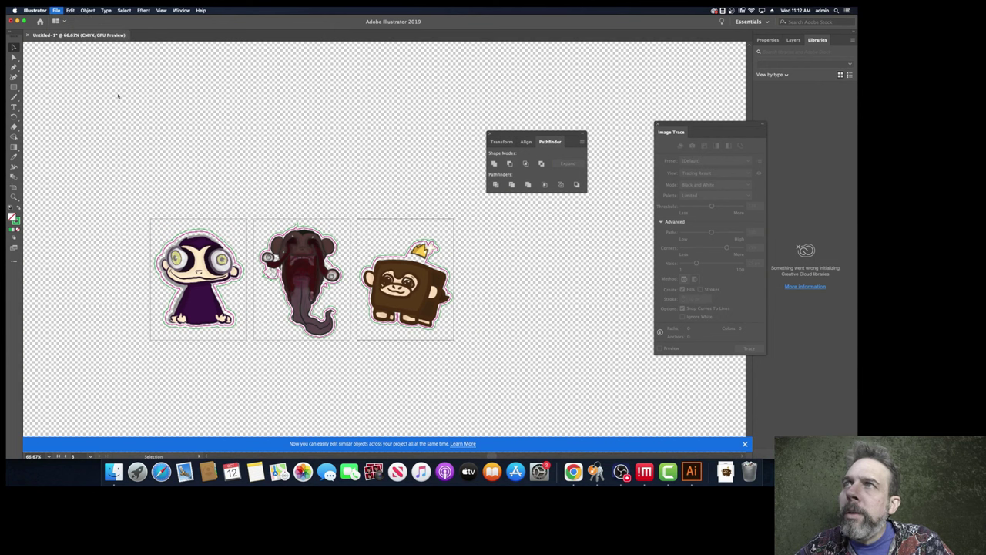
click(417, 155)
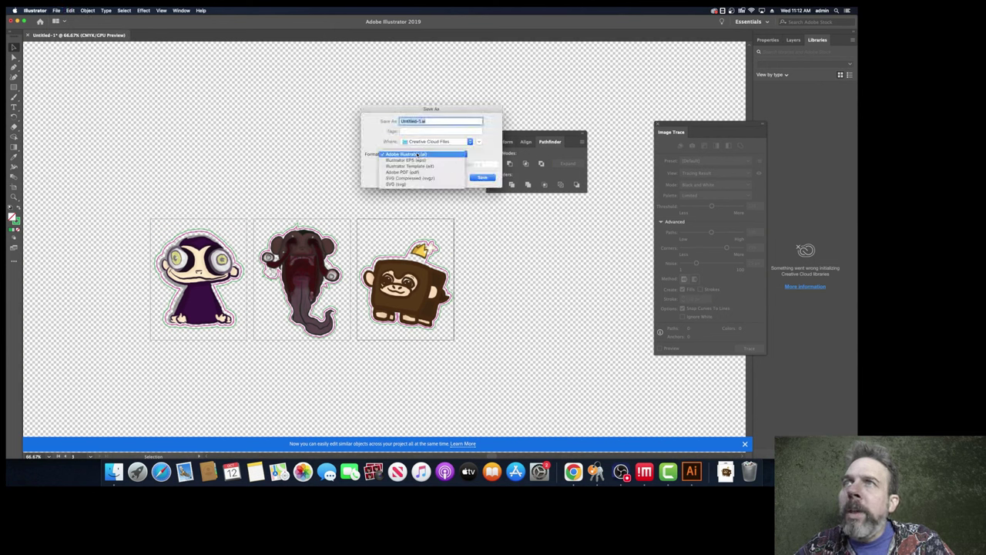
click(417, 173)
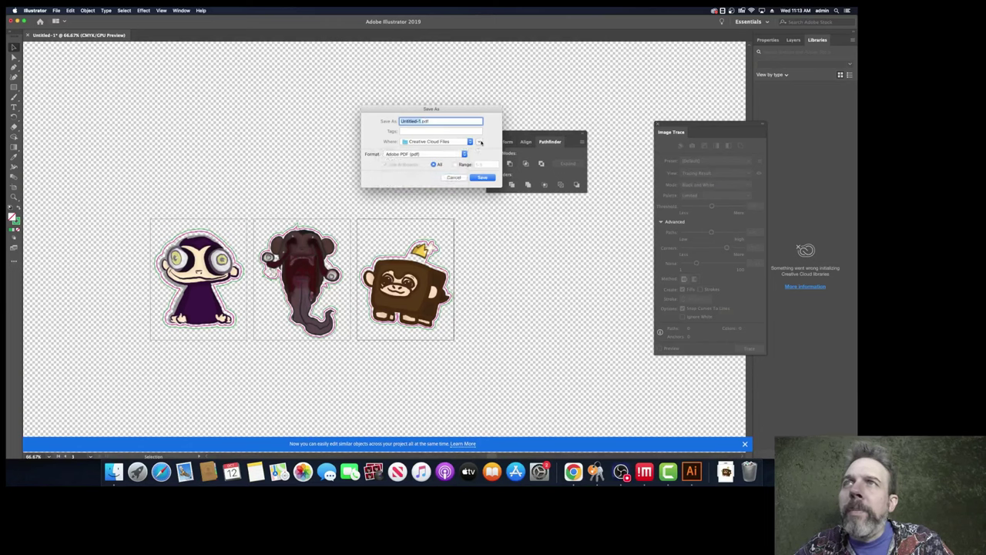
click(479, 142)
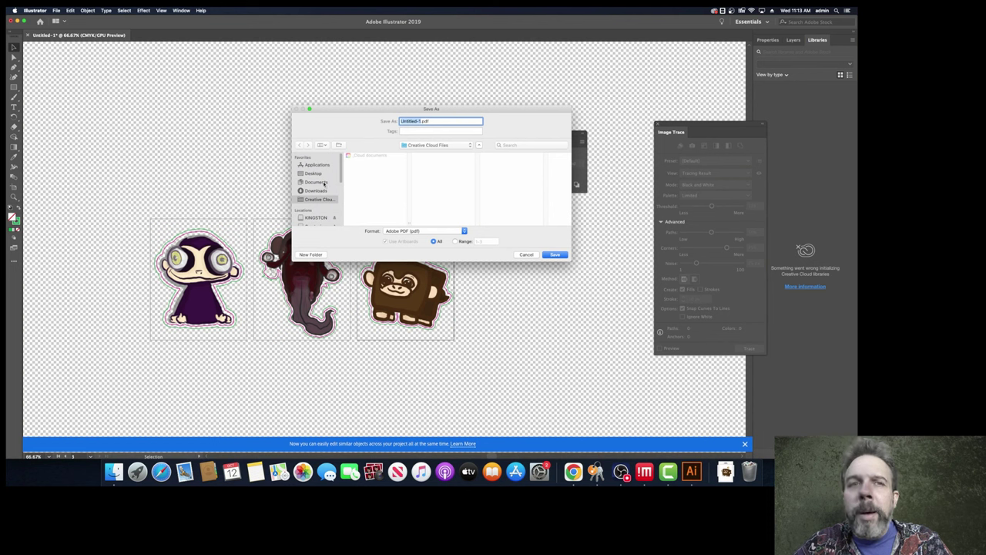
scroll(331, 193, down, 1)
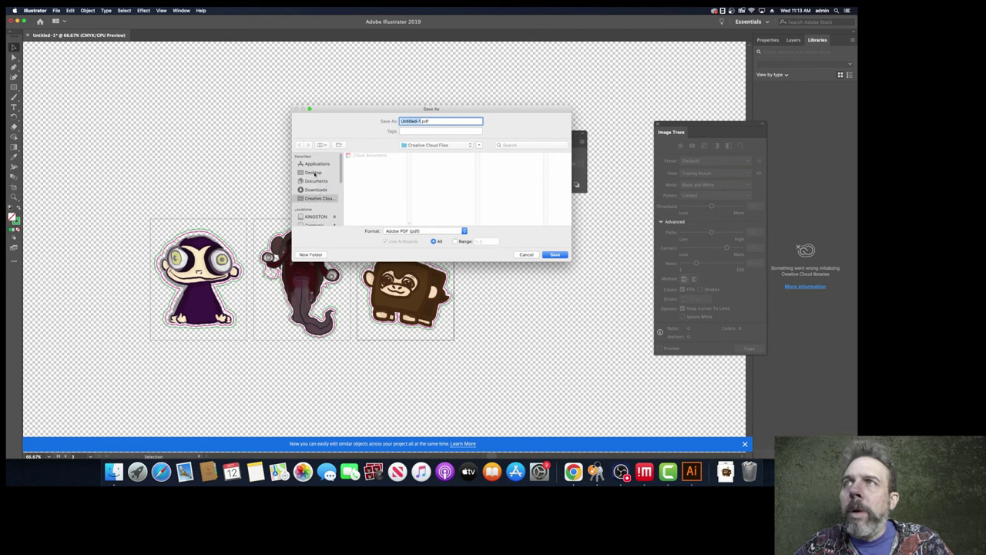
click(315, 173)
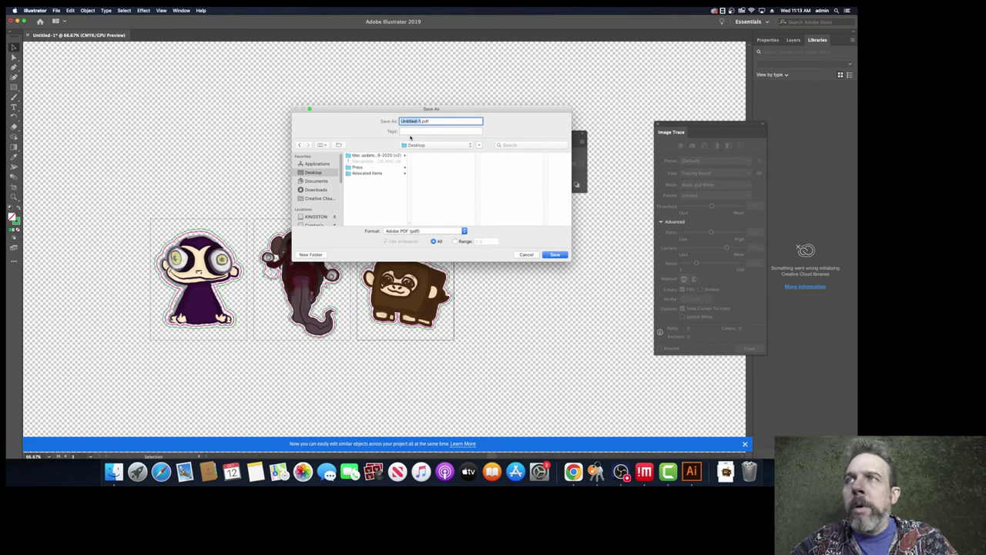
- Name the file Scar_2.pdf and save it with the Illustrator Default PDF preset
text(Sc)
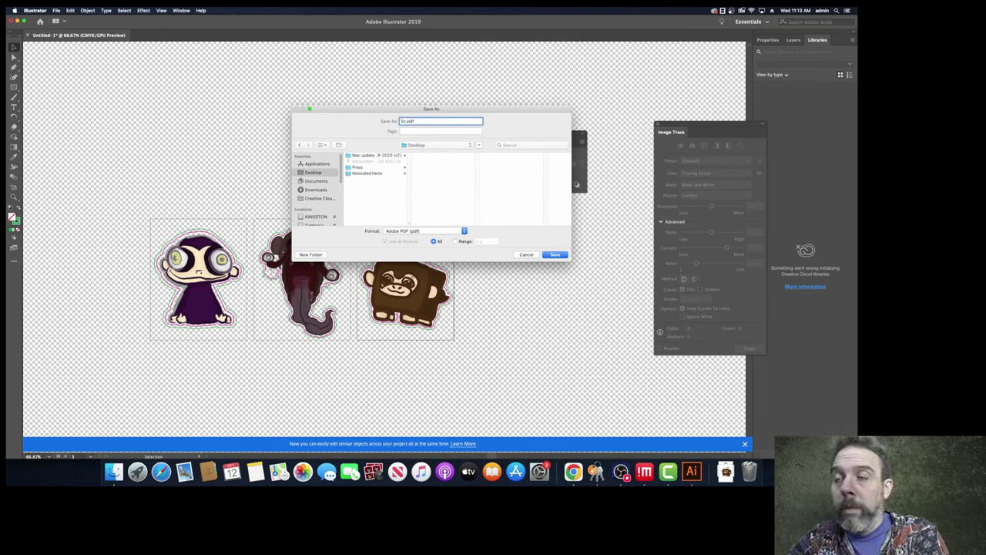
text(ale)
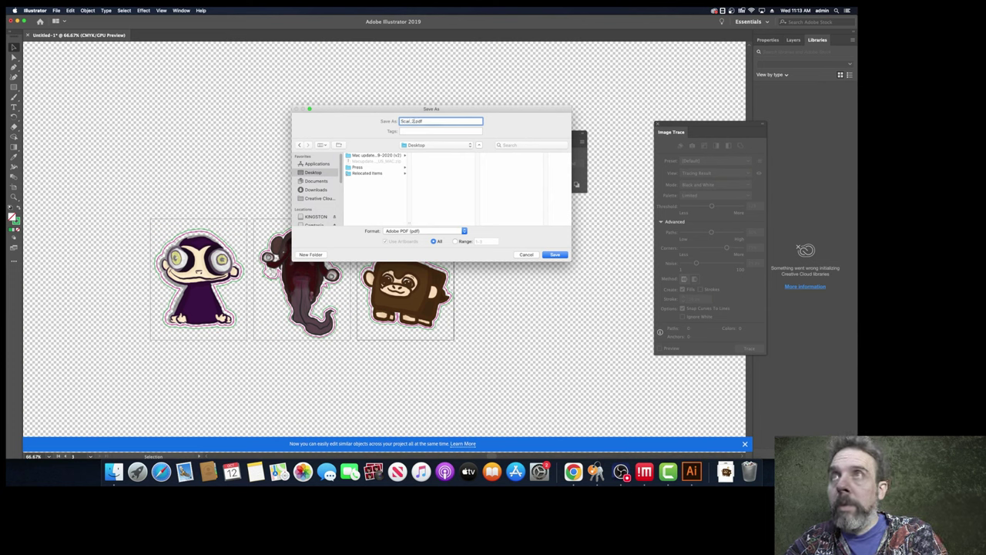
click(553, 254)
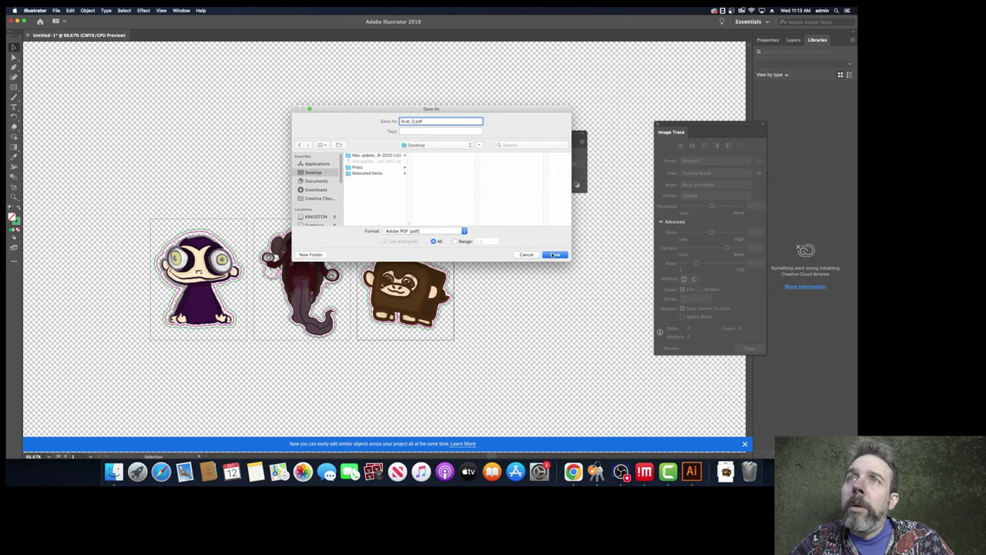
click(552, 255)
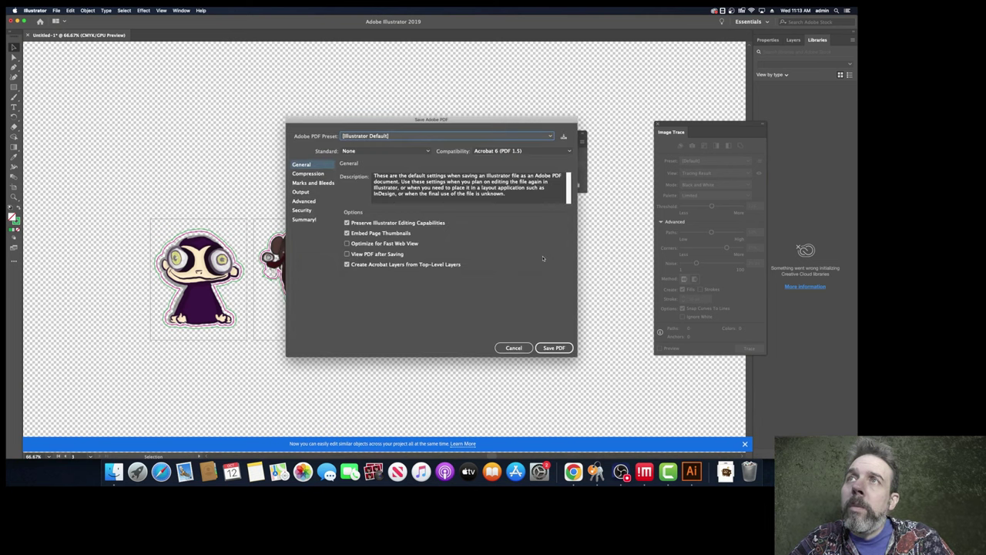
click(552, 348)
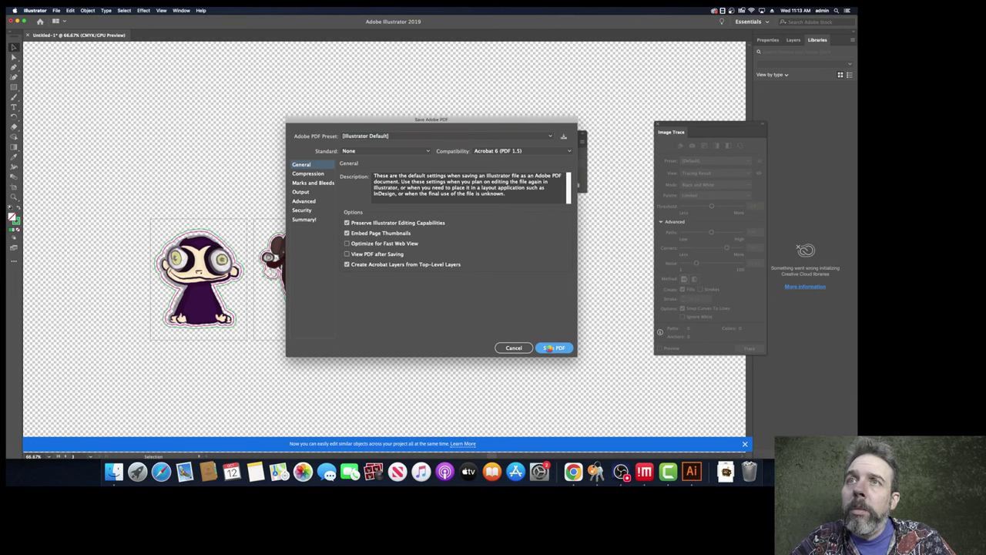
click(552, 348)
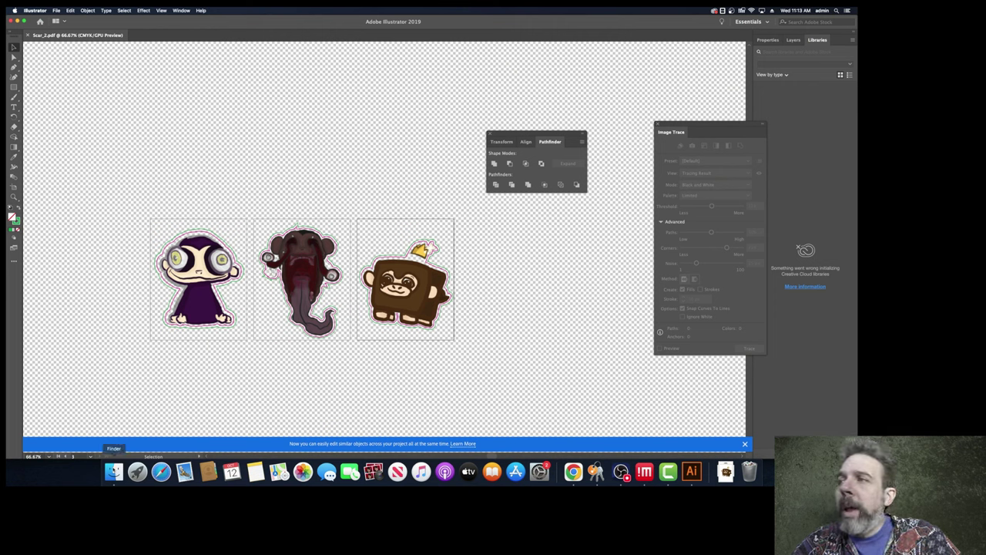
- In Finder, copy Scar_2.pdf from the Desktop to the KINGSTON drive
click(113, 470)
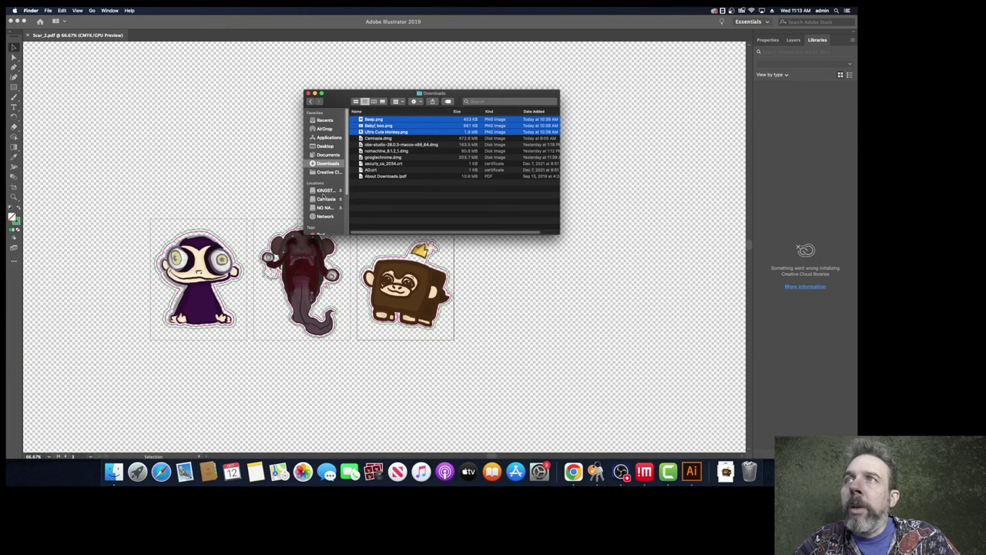
click(325, 190)
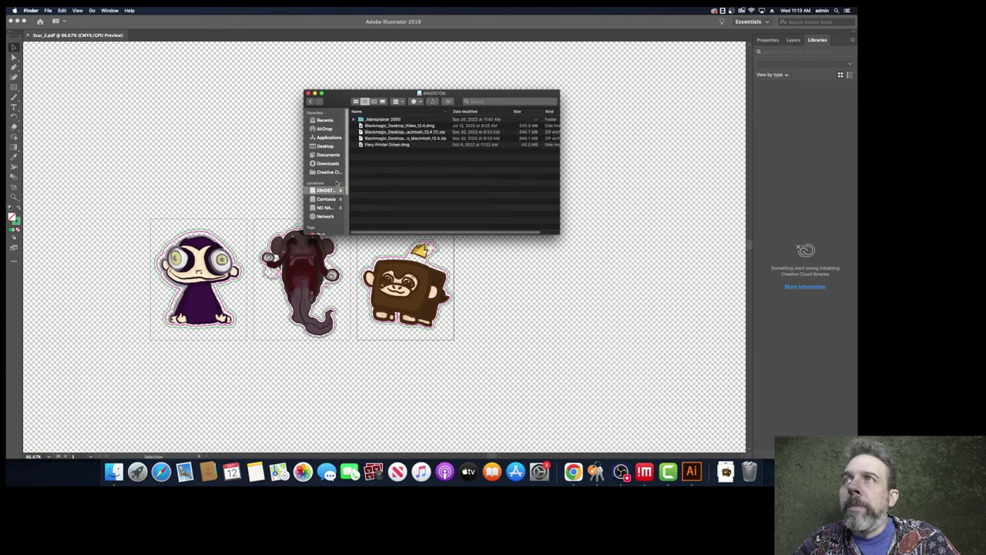
click(324, 146)
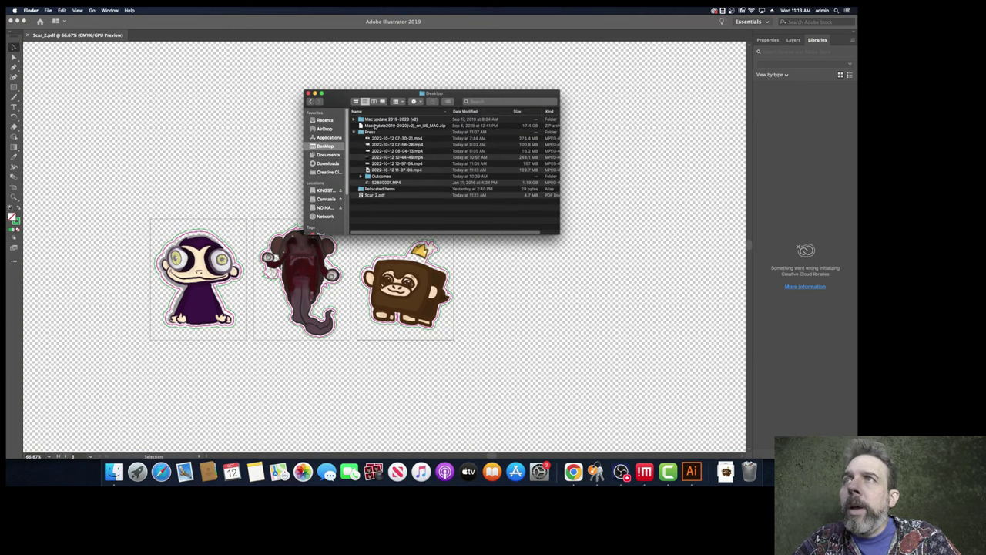
mouse_move(374, 196)
mouse_down()
mouse_move(322, 190)
mouse_move(384, 186)
mouse_up()
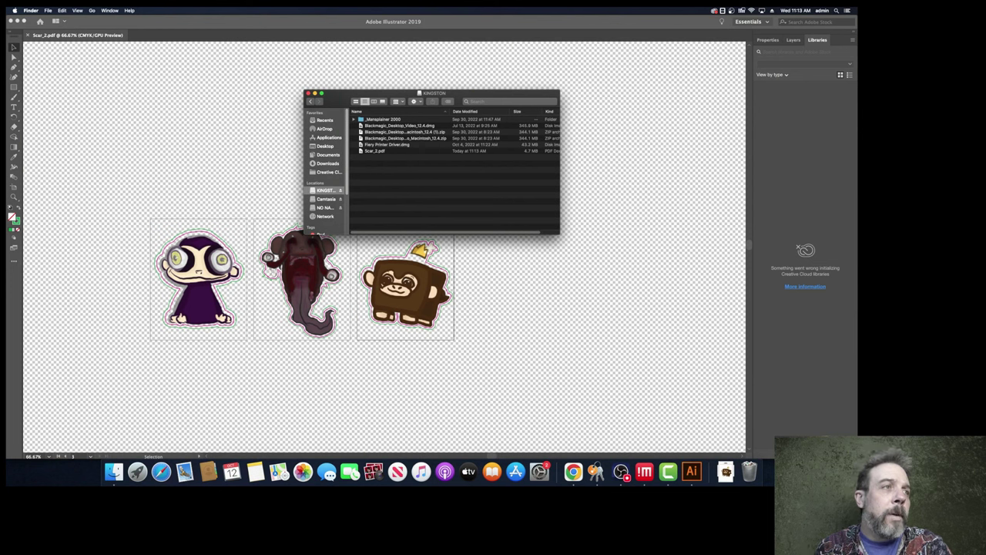
click(313, 234)
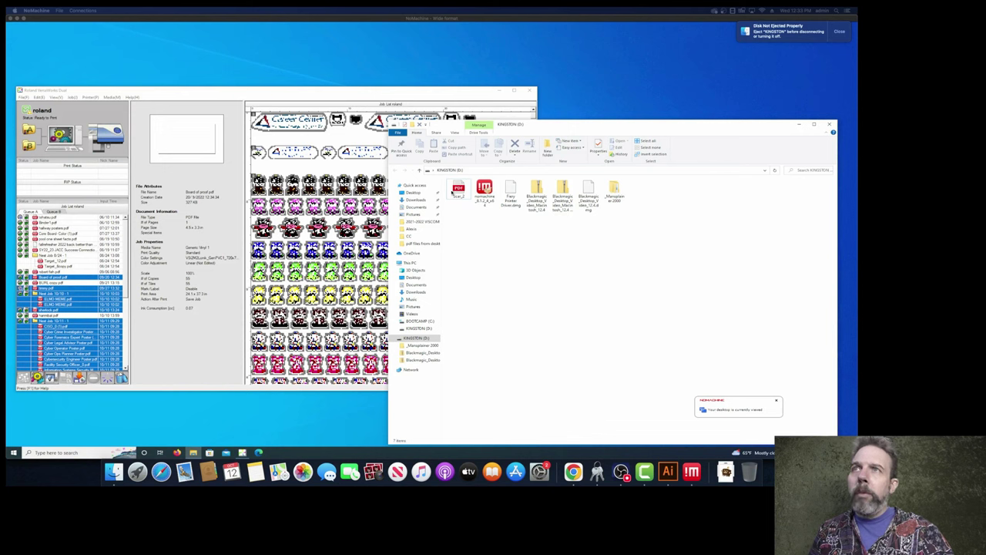
- On the Windows print station, add Scar_2.pdf from the KINGSTON drive to Queue A in Roland VersaWorks and maximize the VersaWorks window
click(460, 188)
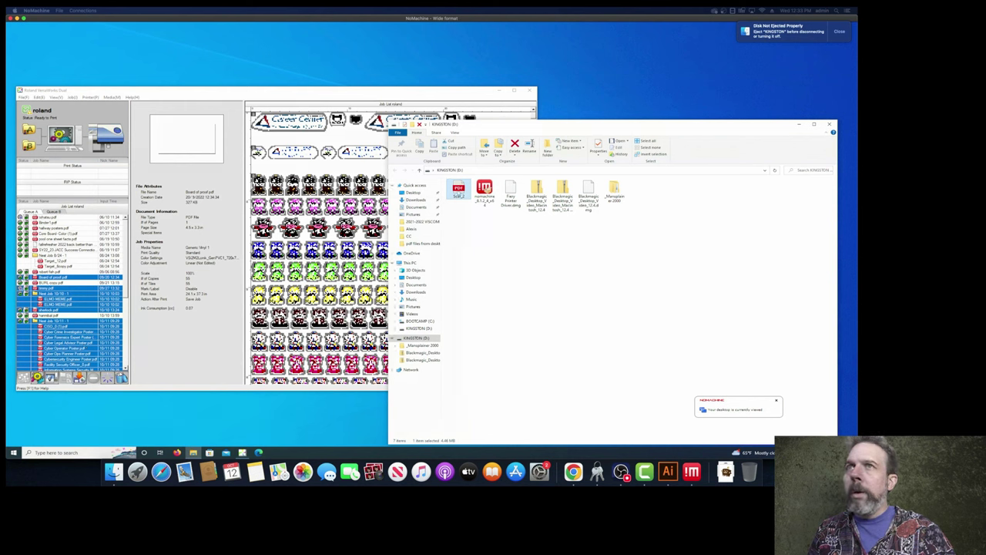
drag(460, 189, 89, 343)
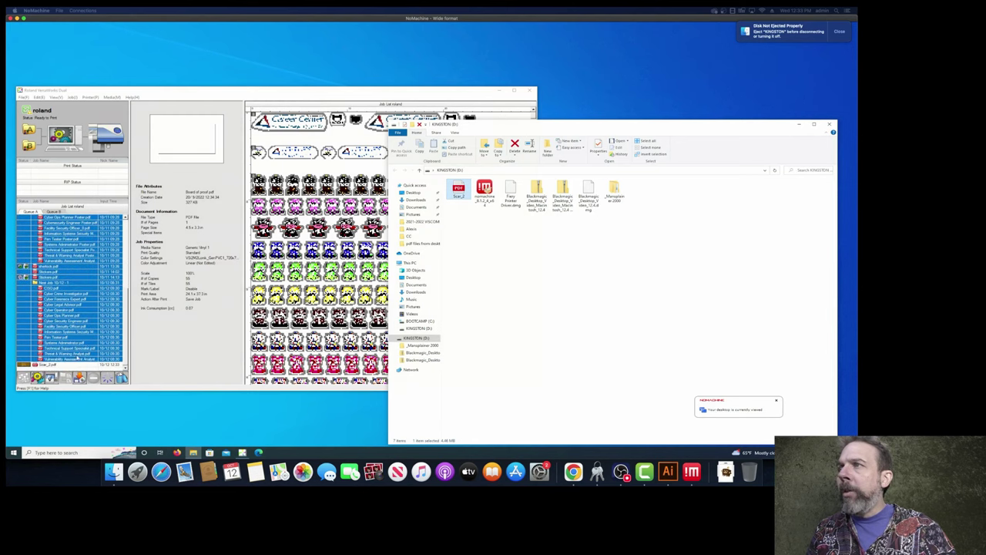
click(53, 365)
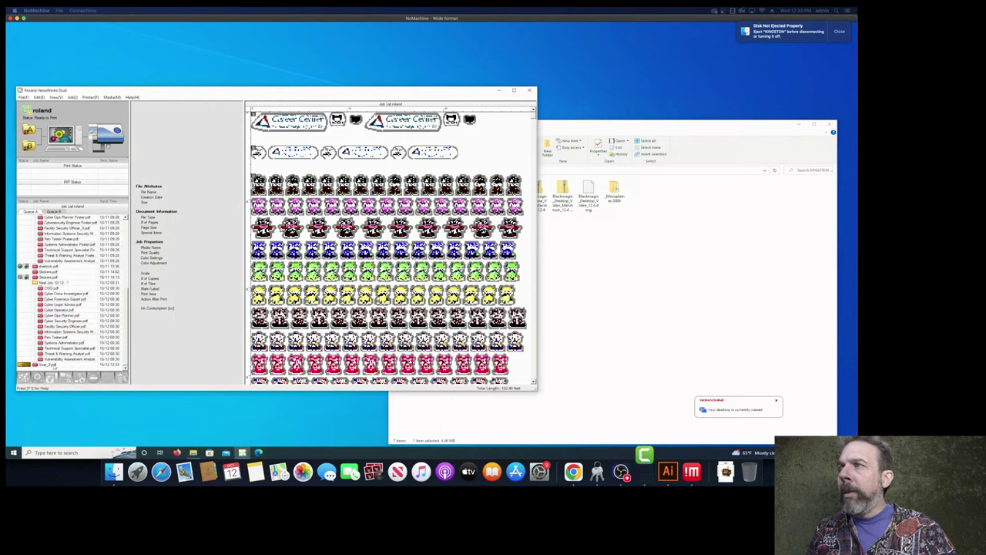
click(52, 365)
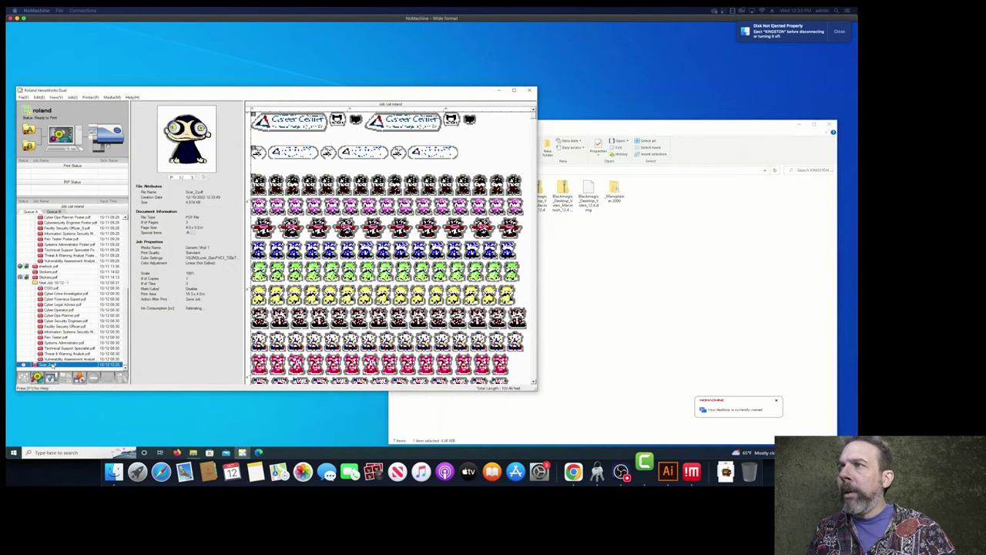
double_click(52, 365)
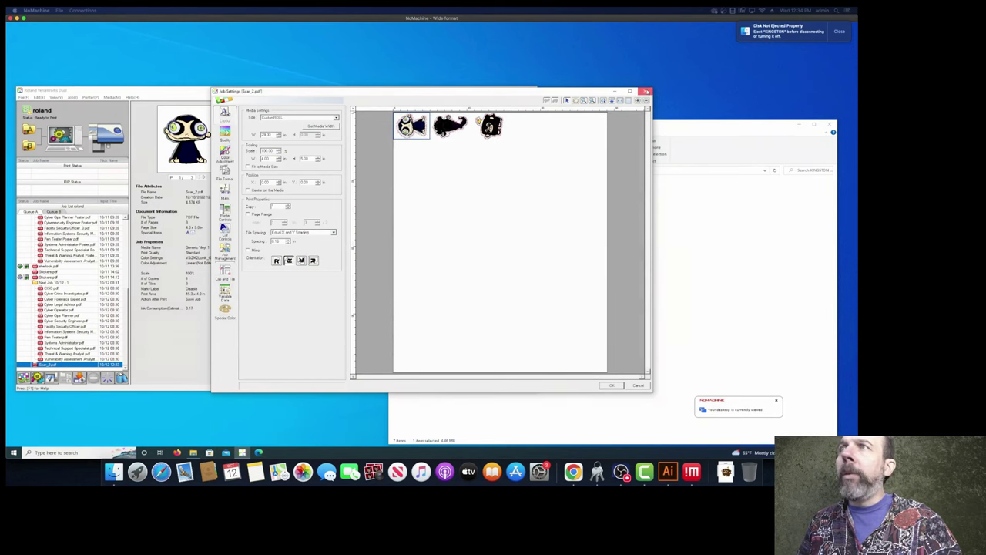
click(645, 91)
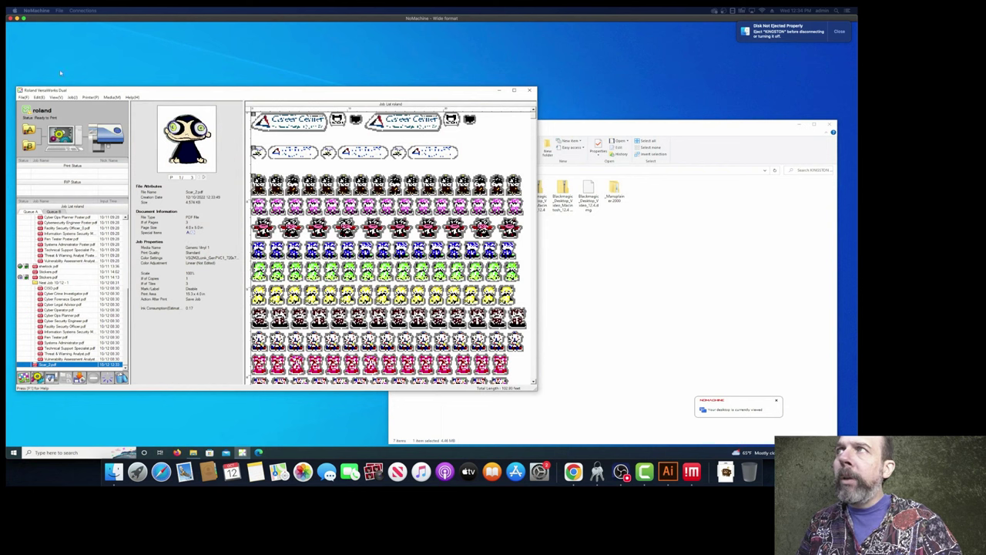
click(512, 90)
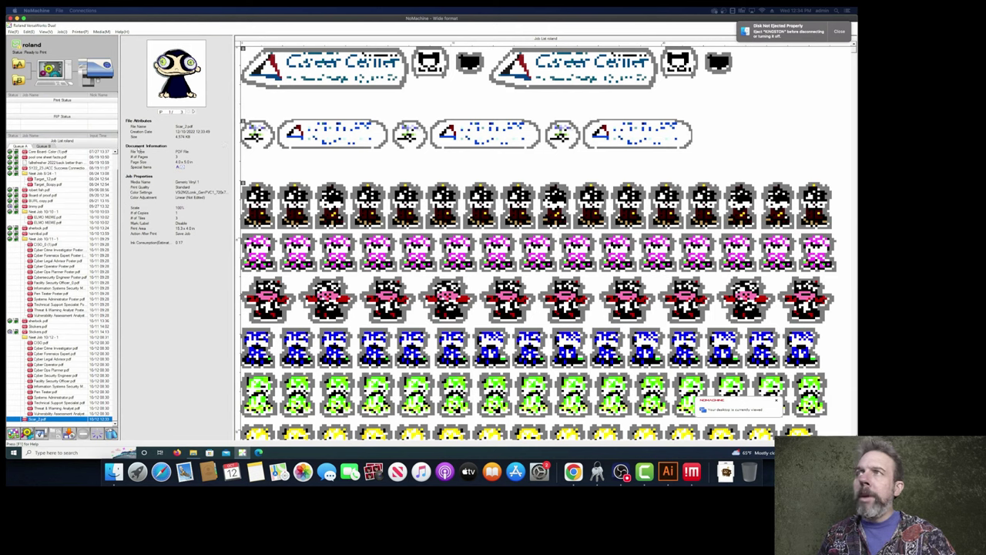
- In the Scar_2.pdf job settings, get the media width from the printer and set the print quality to High Quality
double_click(51, 420)
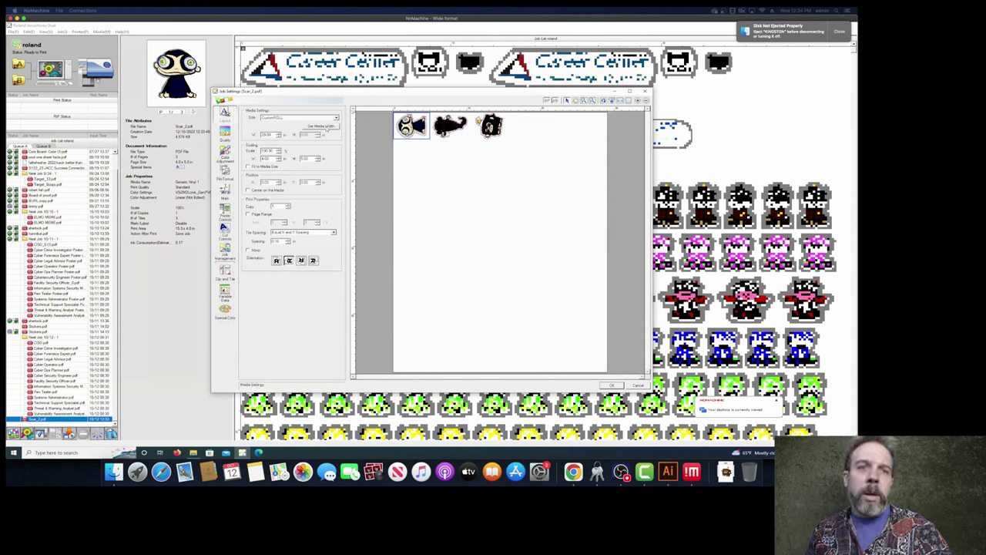
click(325, 128)
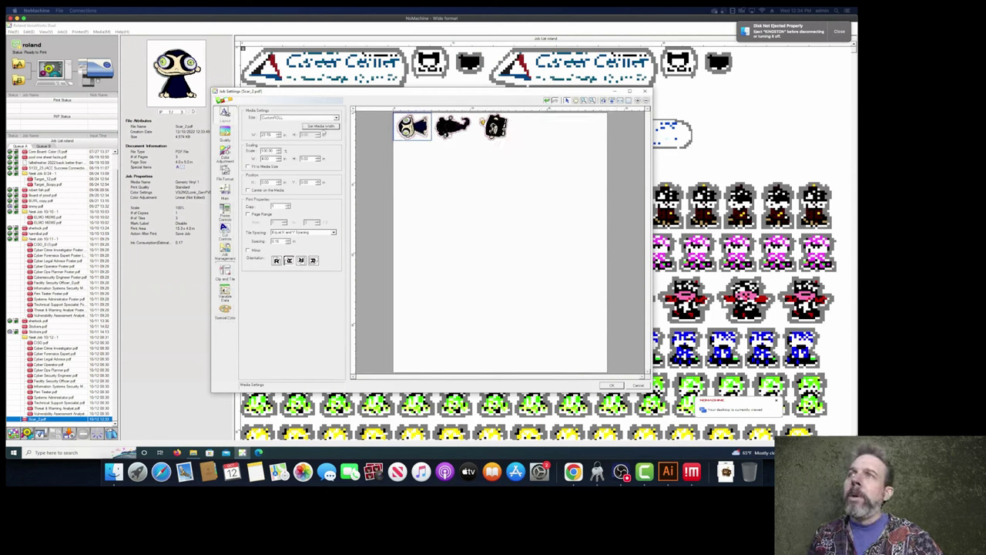
click(225, 229)
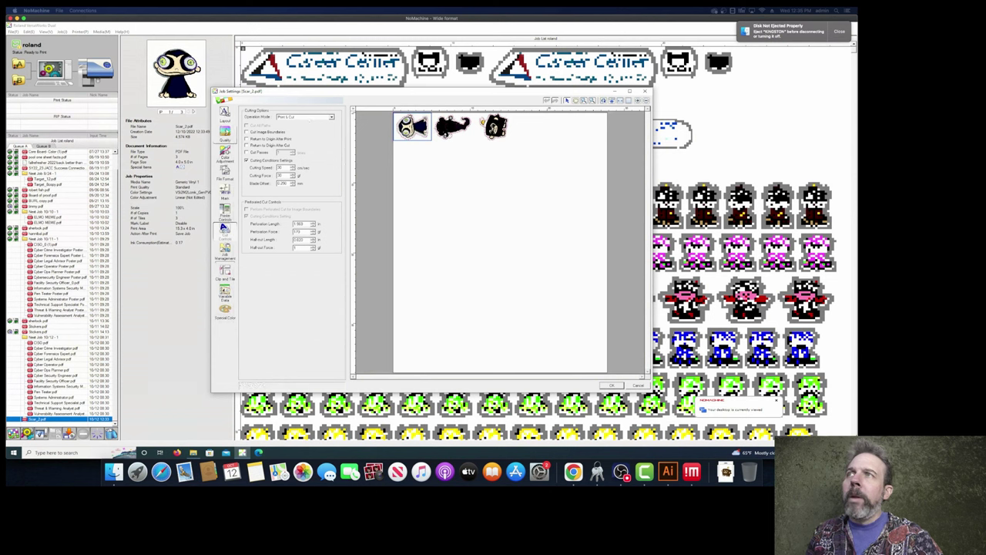
click(225, 132)
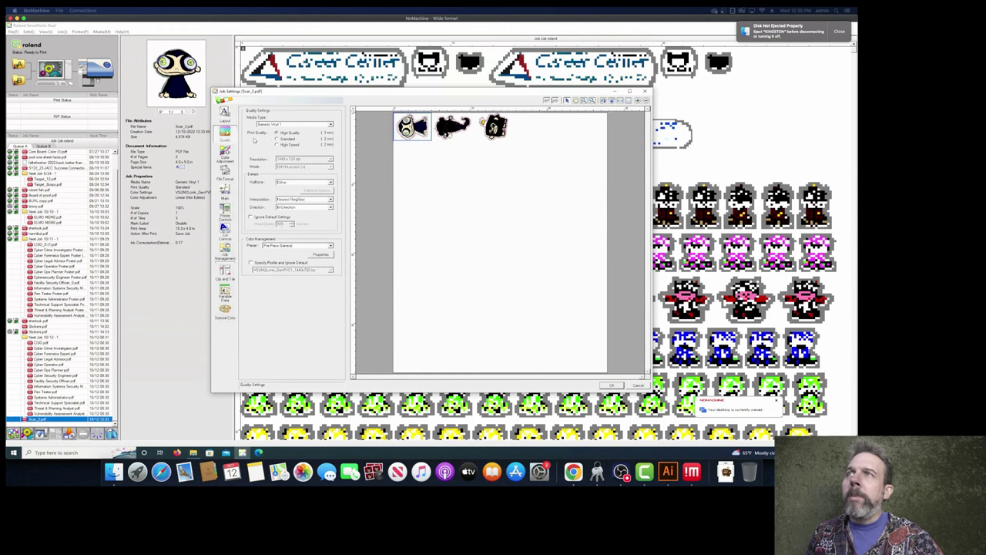
- Set the Scar_2.pdf job layout to 5 copies of each monkey sticker
click(224, 114)
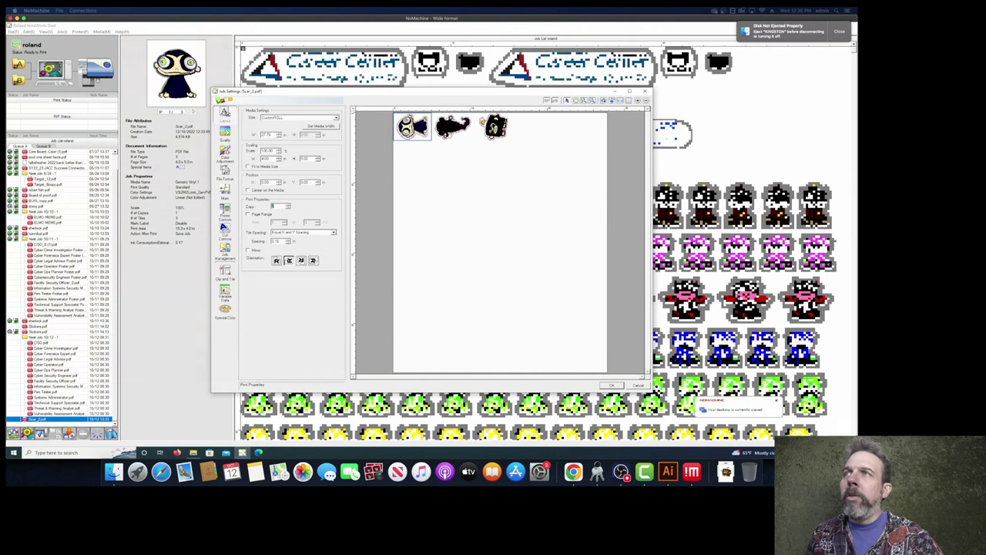
click(289, 205)
click(289, 205)
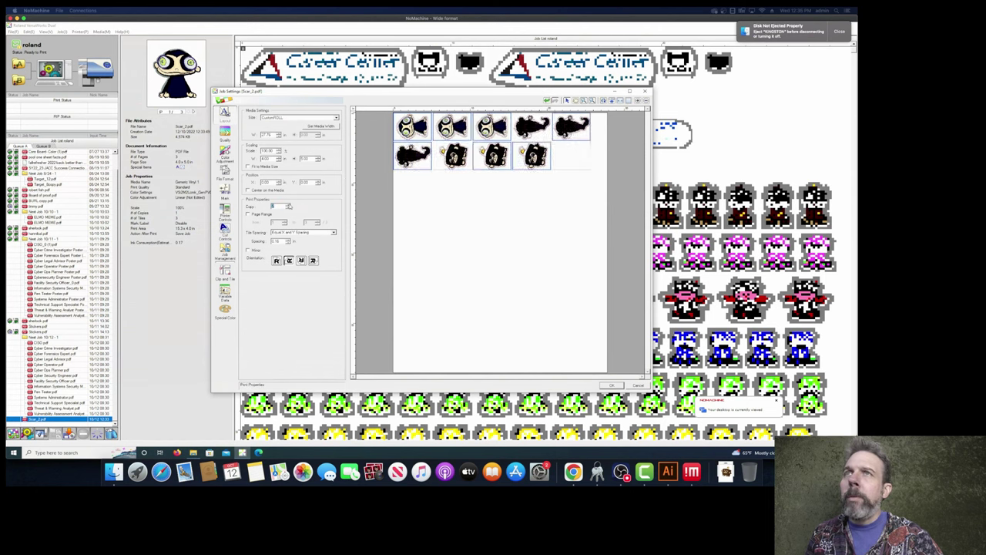
click(289, 205)
click(289, 205)
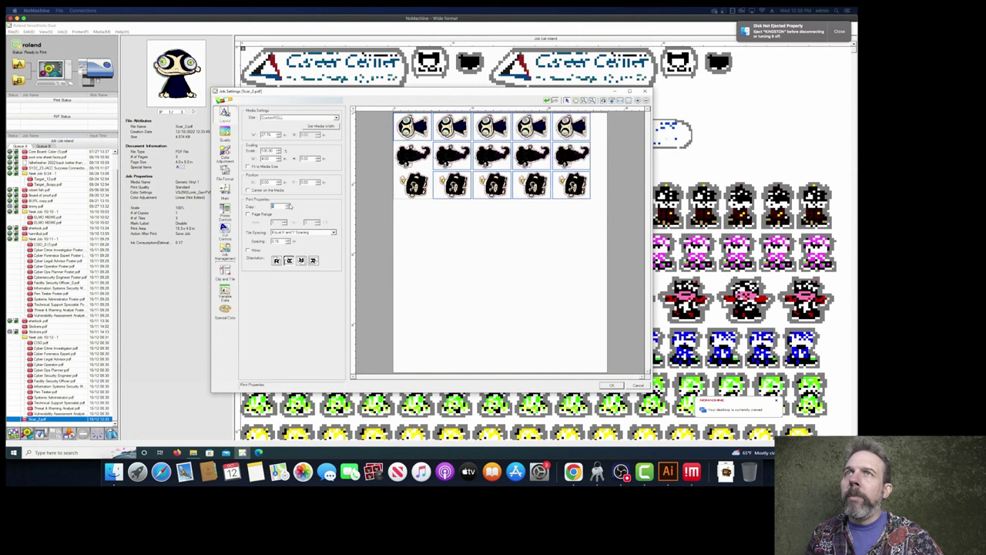